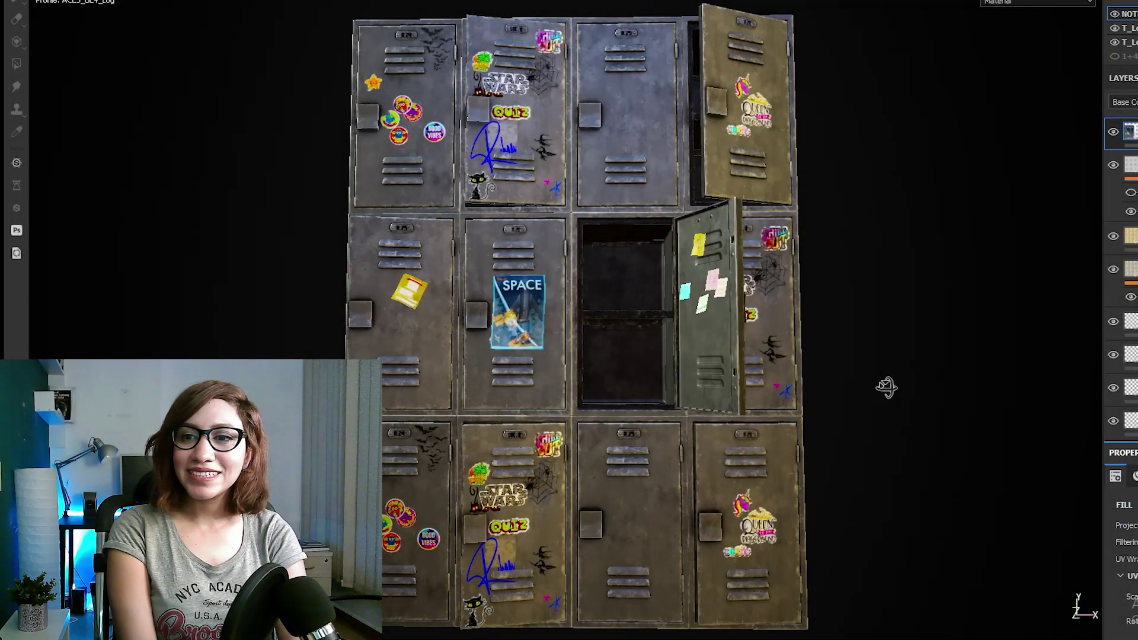
Examine the textured locker bank and the stickered doors in its bottom row
alt+drag(887, 386, 895, 388)
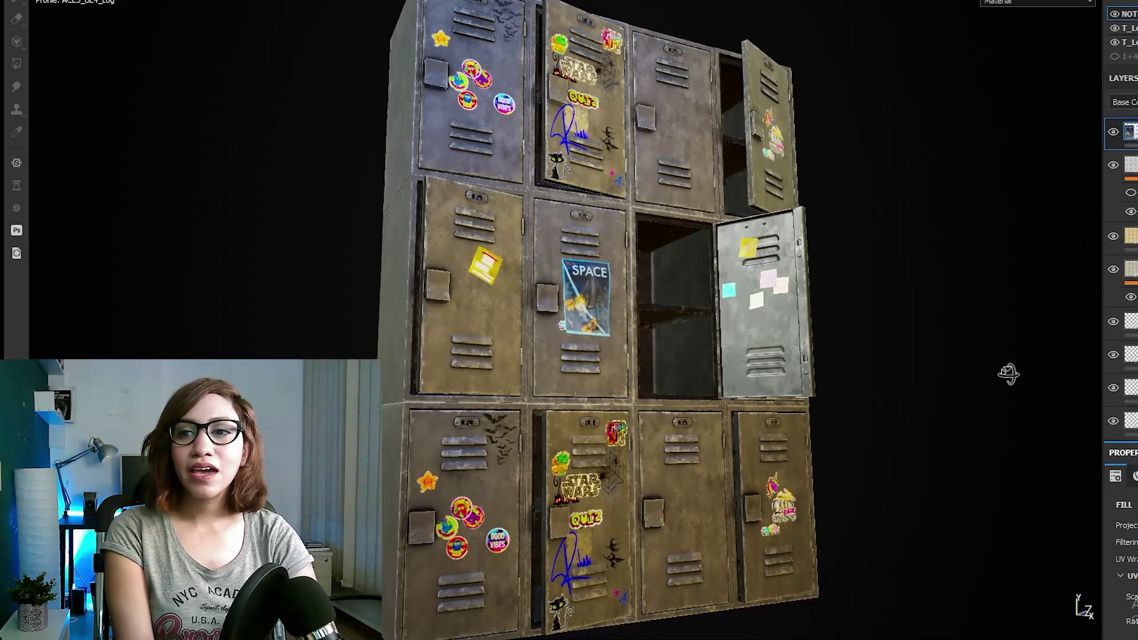
alt+right_drag(920, 316, 900, 511)
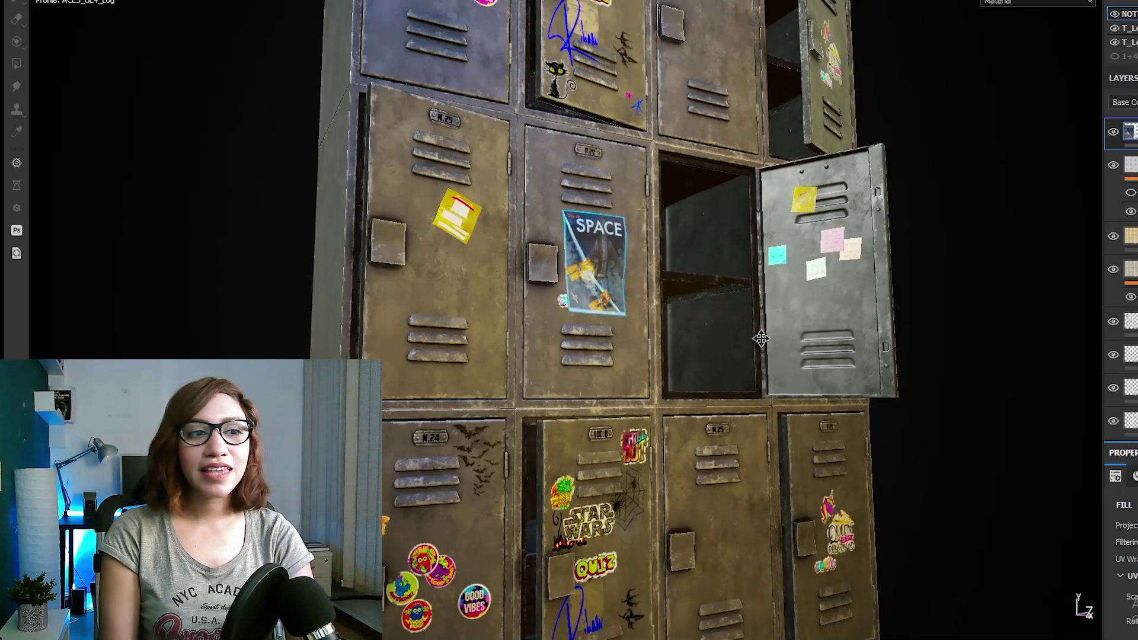
alt+middle_drag(761, 339, 698, 209)
alt+right_drag(708, 254, 742, 437)
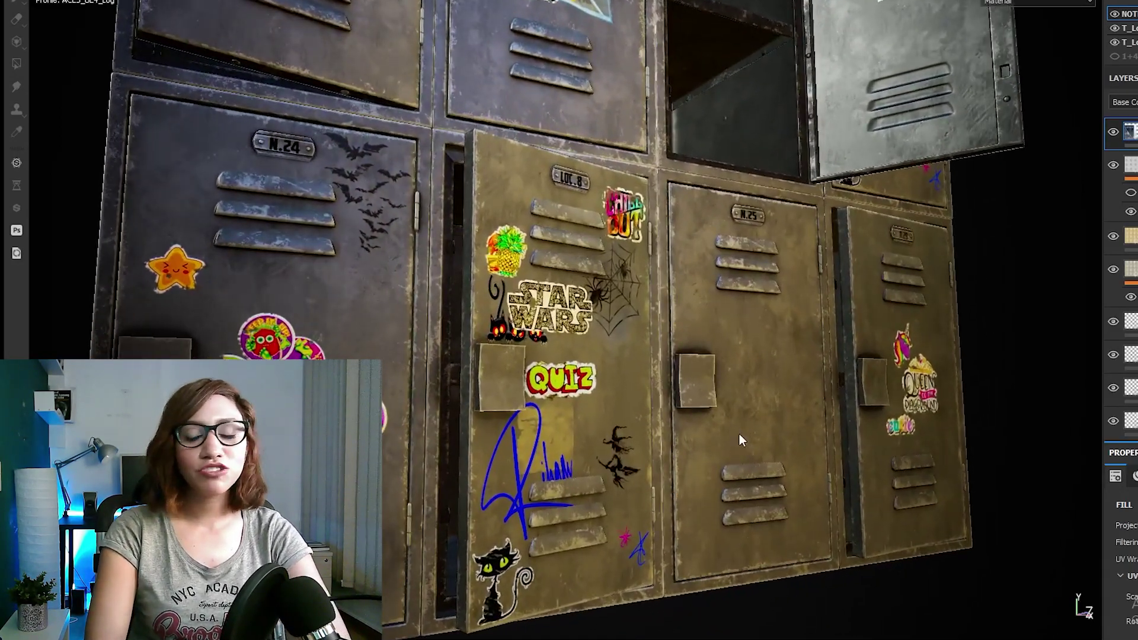
alt+right_drag(711, 349, 728, 422)
alt+middle_drag(716, 383, 737, 307)
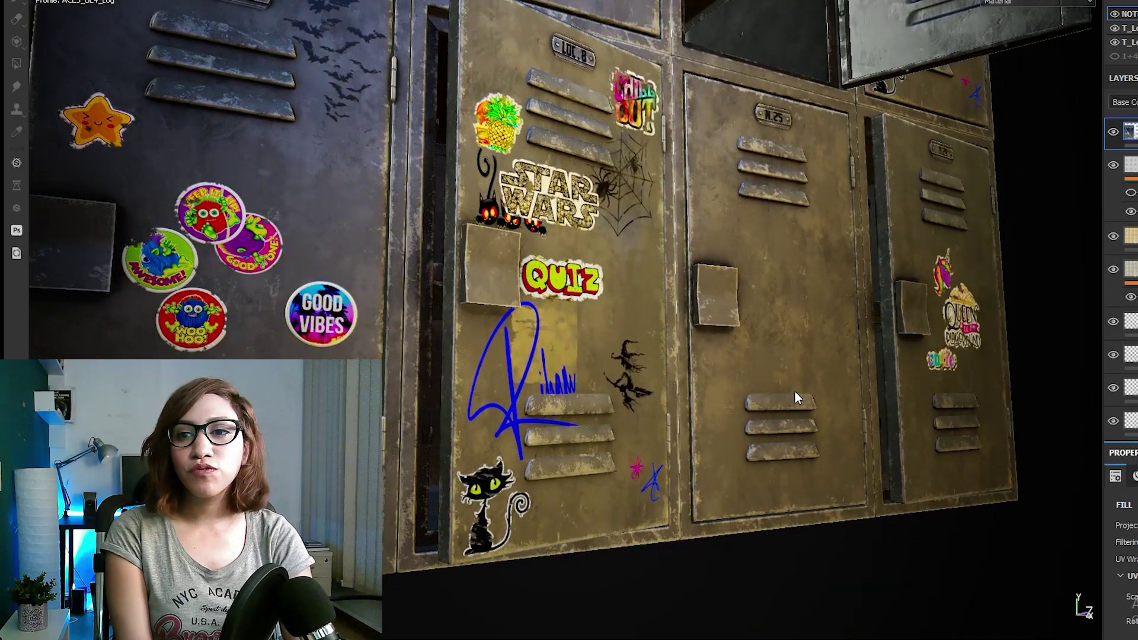
alt+drag(809, 410, 650, 404)
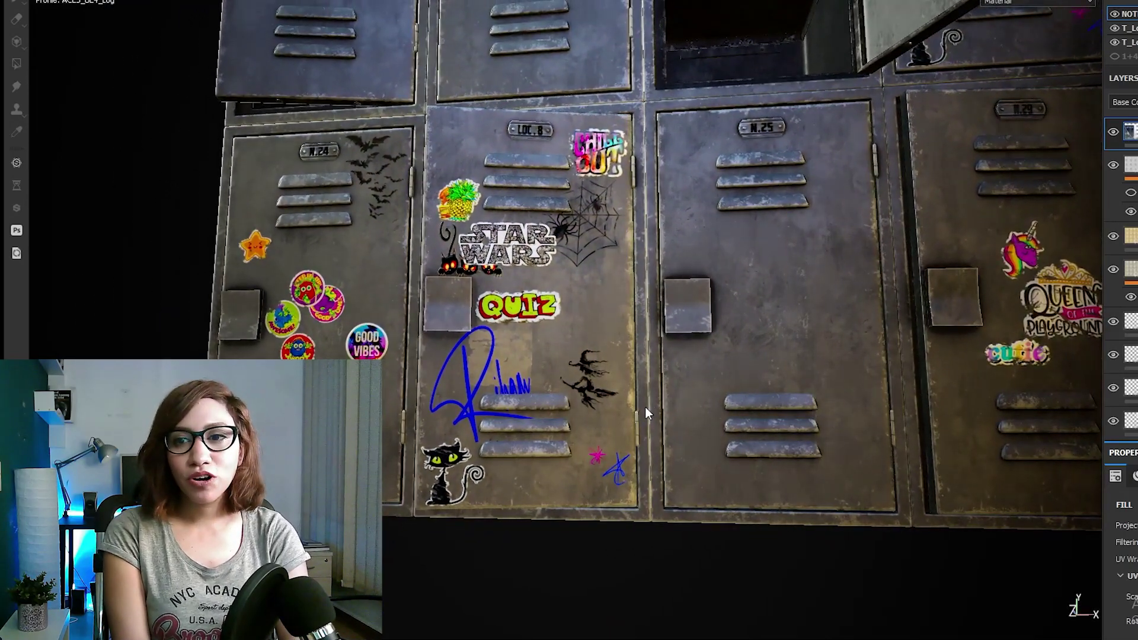
Inspect the stickers, number plates and worn metal on the bottom-row doors N.25 and N.29
alt+right_drag(645, 406, 642, 371)
alt+middle_drag(648, 353, 568, 377)
alt+drag(607, 390, 483, 304)
alt+middle_drag(482, 304, 426, 309)
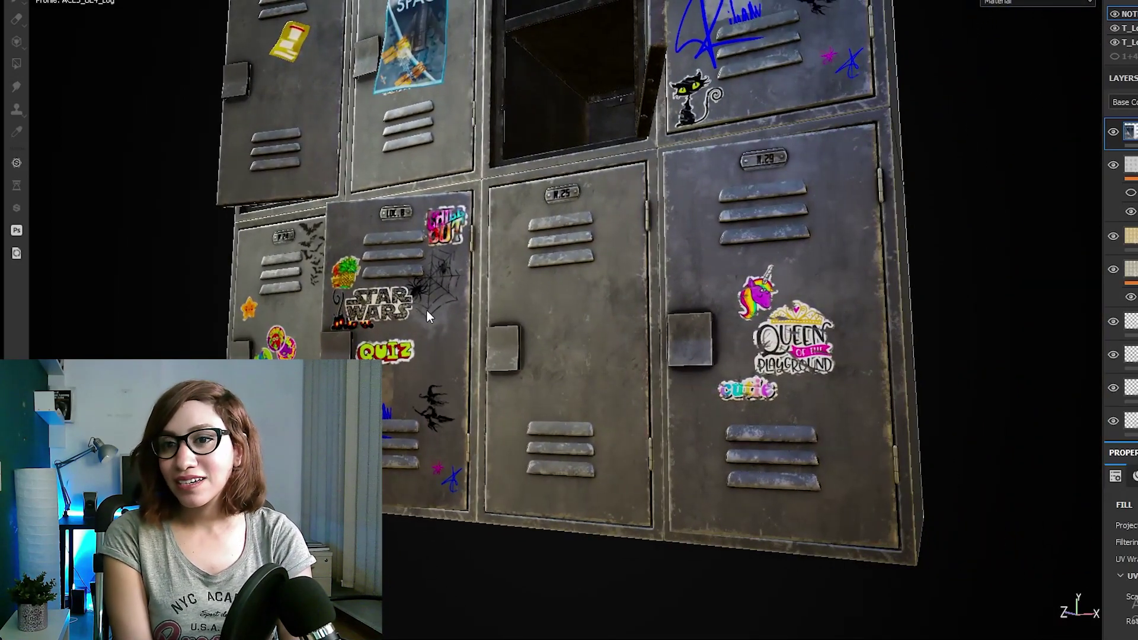
alt+right_drag(461, 187, 505, 309)
alt+middle_drag(526, 318, 479, 274)
alt+drag(416, 308, 489, 304)
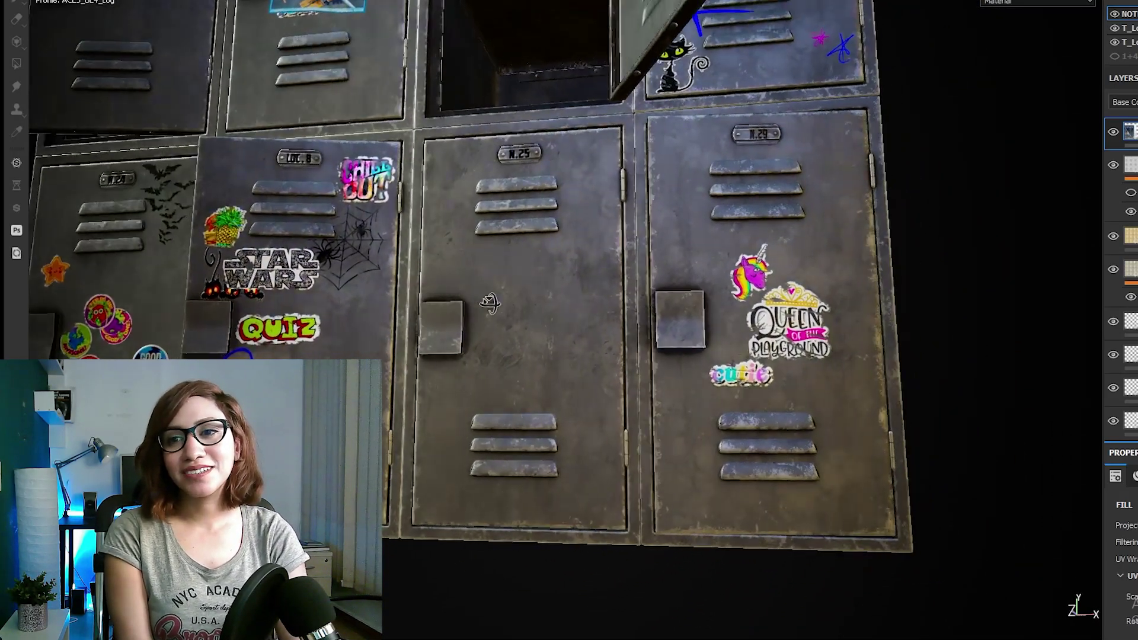
alt+middle_drag(513, 308, 592, 294)
alt+right_drag(591, 272, 577, 564)
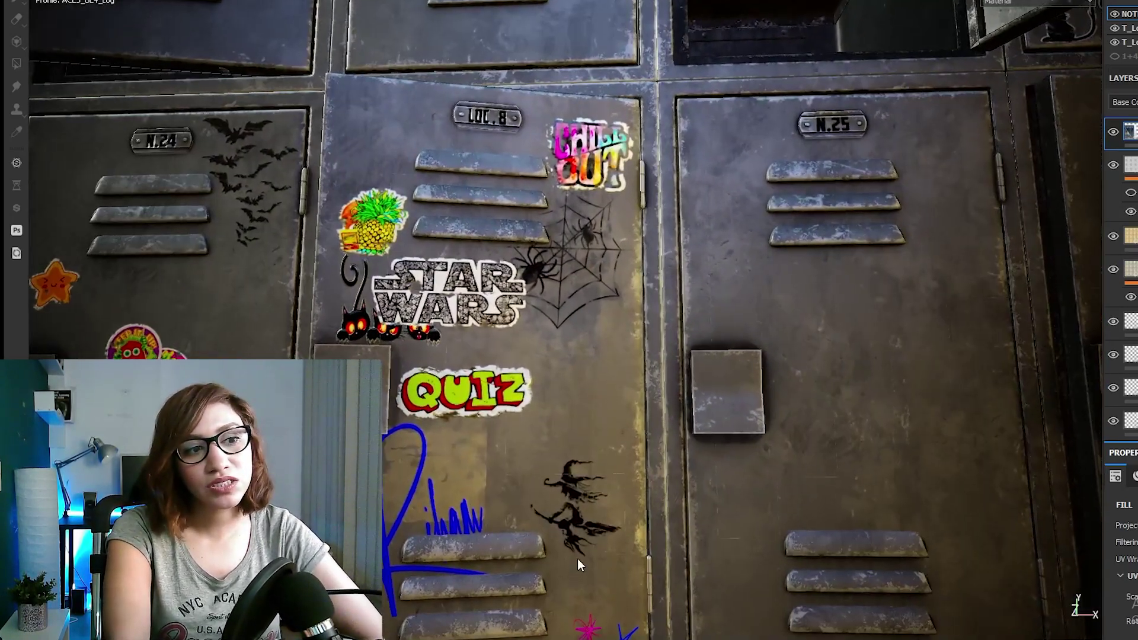
Inspect the surface wear and stickers on the bottom-row doors while rotating the environment lighting
alt+right_drag(463, 322, 514, 397)
alt+middle_drag(514, 397, 532, 291)
shift+right_drag(451, 362, 809, 430)
alt+right_drag(639, 413, 550, 29)
alt+right_drag(569, 304, 569, 142)
alt+middle_drag(568, 148, 533, 279)
alt+right_drag(532, 280, 553, 112)
alt+middle_drag(549, 134, 551, 182)
shift+right_drag(442, 499, 659, 542)
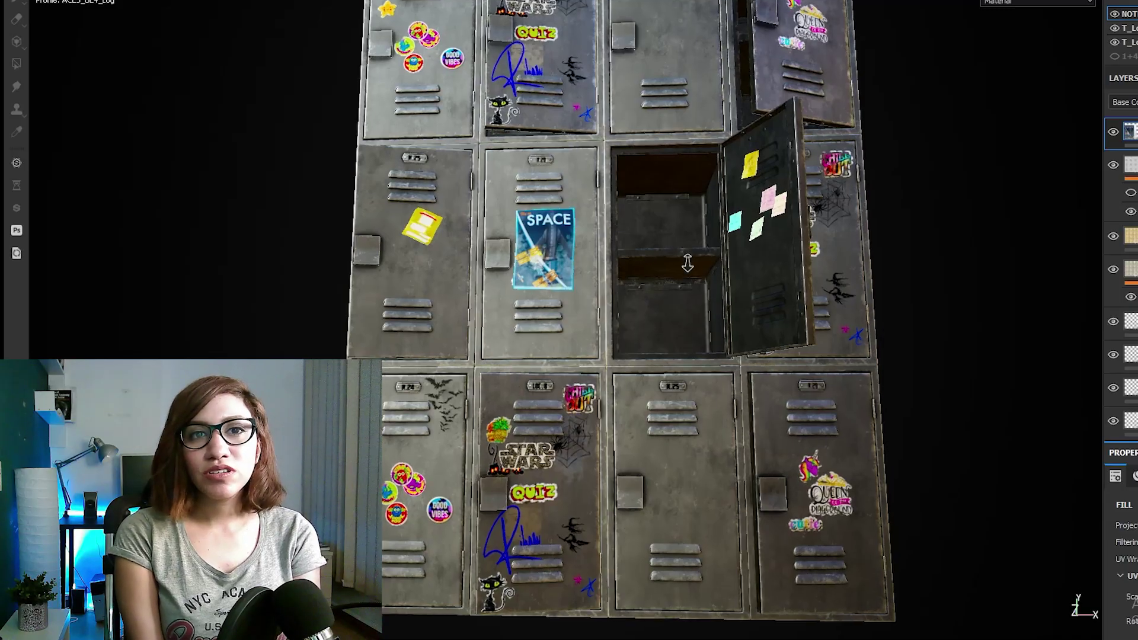
Examine the whole locker model under changed lighting, including the top-row door with the blue signature and witch decal
alt+right_drag(686, 253, 665, 386)
alt+drag(665, 386, 808, 313)
alt+middle_drag(808, 313, 584, 262)
shift+right_drag(542, 373, 567, 372)
alt+drag(568, 372, 601, 332)
alt+right_drag(602, 332, 577, 350)
alt+drag(577, 351, 592, 278)
alt+middle_drag(593, 279, 610, 305)
alt+drag(610, 305, 719, 385)
alt+right_drag(719, 386, 500, 379)
alt+drag(500, 379, 366, 350)
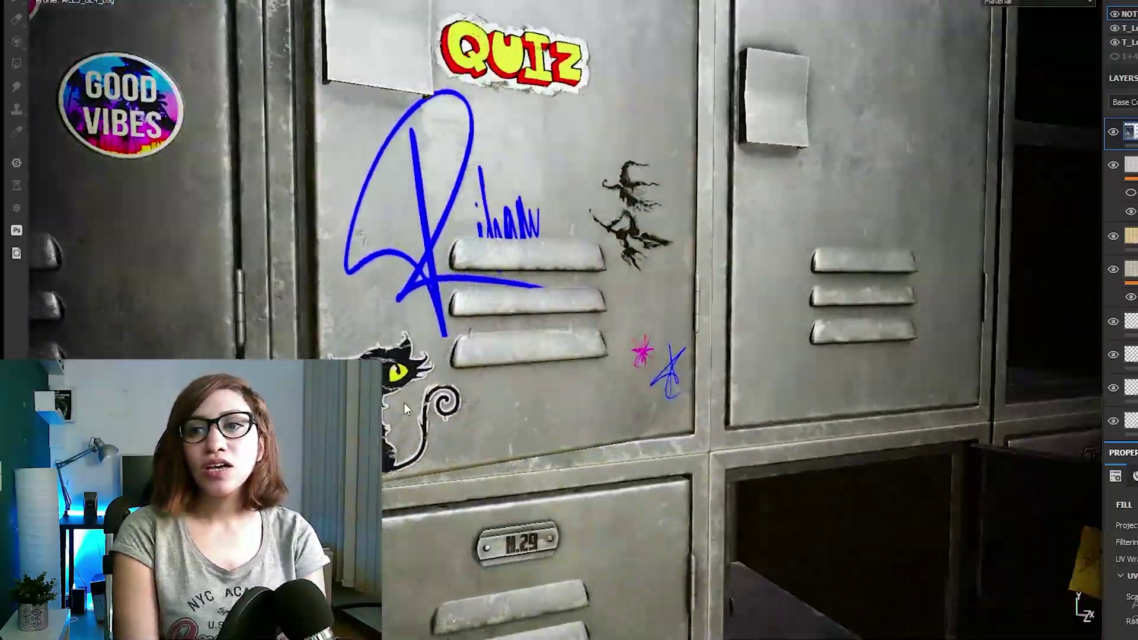
Inspect the LOC. 8 door from its number plate and CHILL OUT sticker to the signature under different lighting directions
alt+right_drag(366, 349, 489, 335)
alt+middle_drag(489, 335, 622, 175)
alt+drag(623, 175, 533, 389)
shift+right_drag(534, 389, 623, 385)
alt+right_drag(622, 385, 585, 361)
alt+middle_drag(585, 362, 474, 451)
alt+right_drag(474, 450, 500, 345)
alt+drag(500, 345, 515, 355)
shift+right_drag(516, 355, 777, 506)
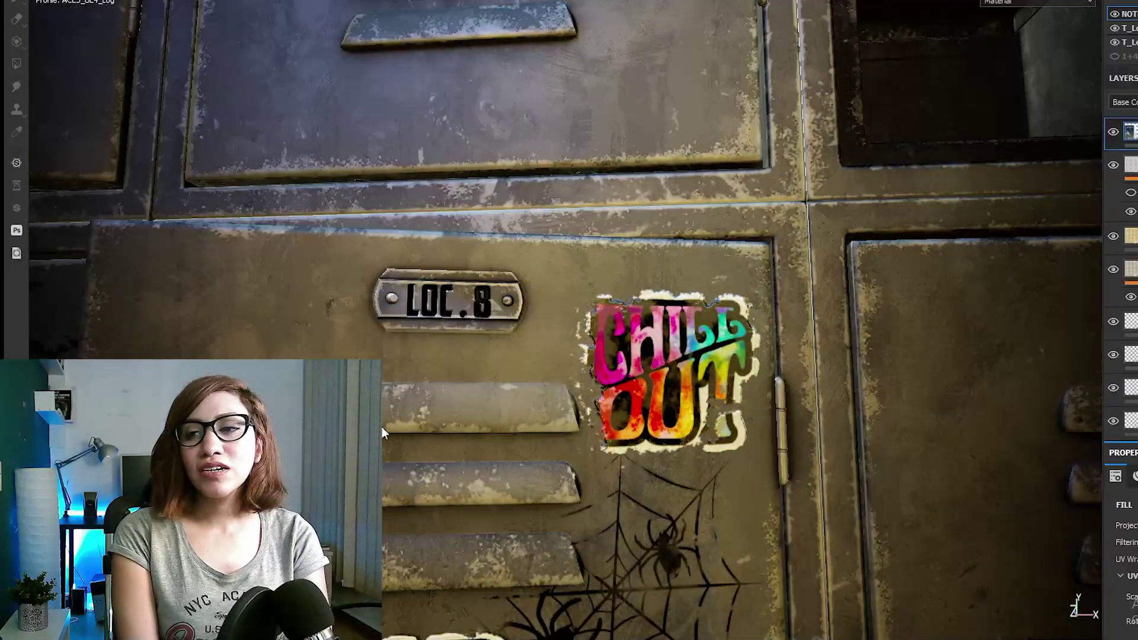
alt+middle_drag(569, 462, 765, 187)
shift+right_drag(765, 186, 592, 187)
alt+middle_drag(504, 592, 537, 123)
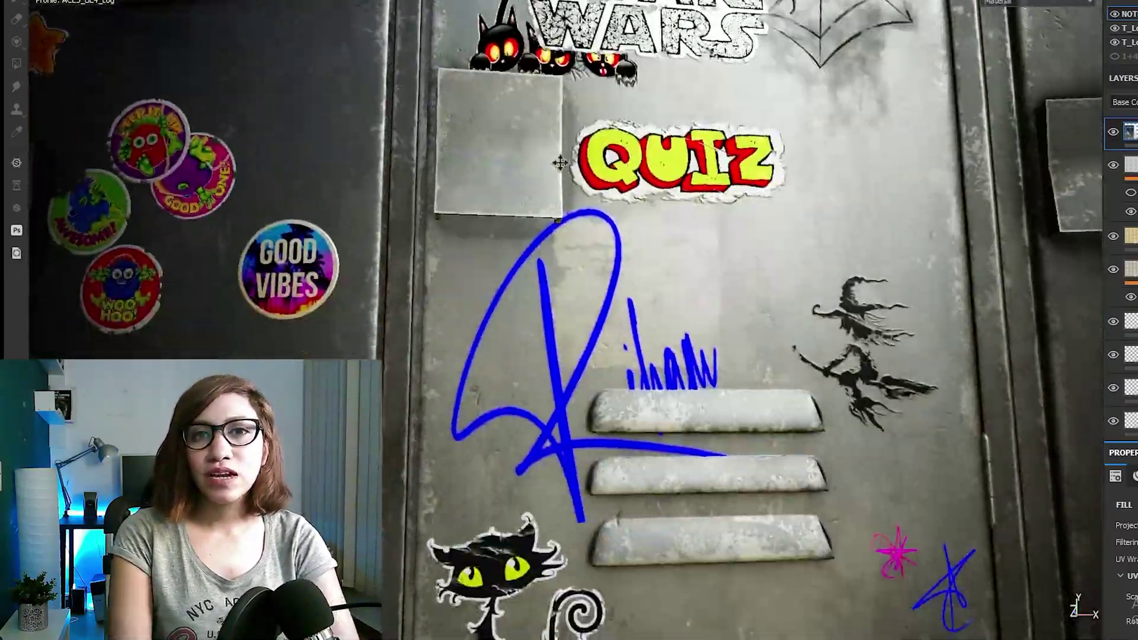
shift+right_drag(536, 123, 569, 124)
Examine the complete locker bank and its side surface from a low angle with the environment lighting rotated
alt+drag(527, 415, 550, 332)
mouse_move(550, 332)
shift+right_down()
mouse_move(510, 332)
mouse_move(557, 332)
shift+right_up()
alt+drag(557, 332, 578, 279)
alt+right_drag(579, 279, 563, 516)
shift+right_drag(563, 516, 630, 310)
alt+drag(630, 310, 752, 257)
alt+right_drag(751, 257, 711, 355)
shift+right_drag(711, 355, 735, 354)
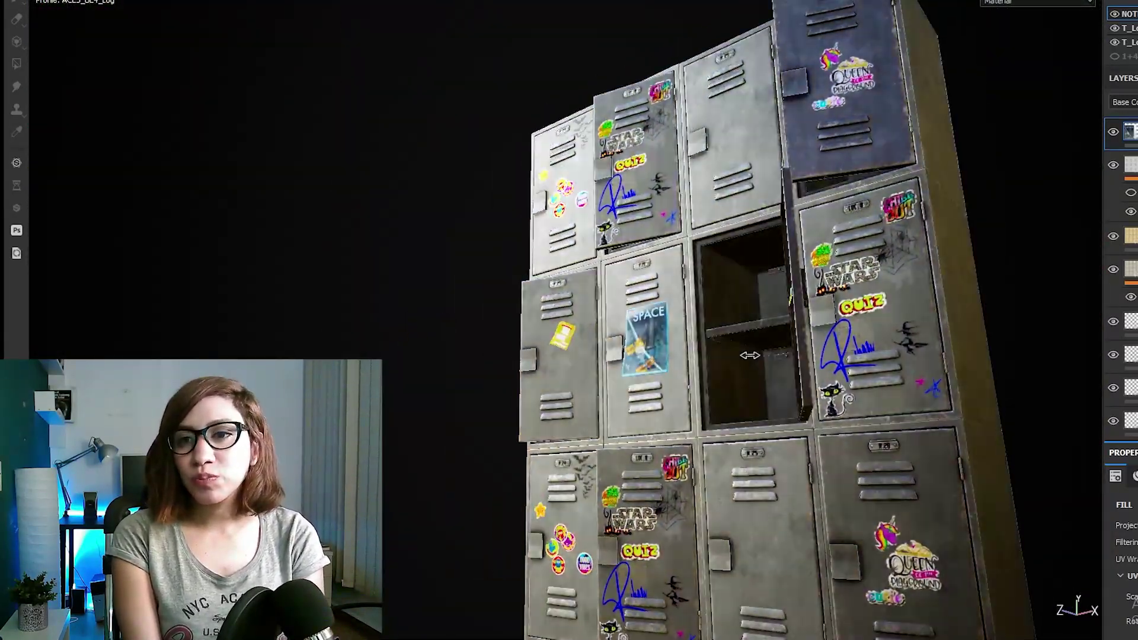
alt+drag(735, 354, 651, 350)
alt+right_drag(652, 349, 648, 446)
alt+middle_drag(674, 303, 614, 361)
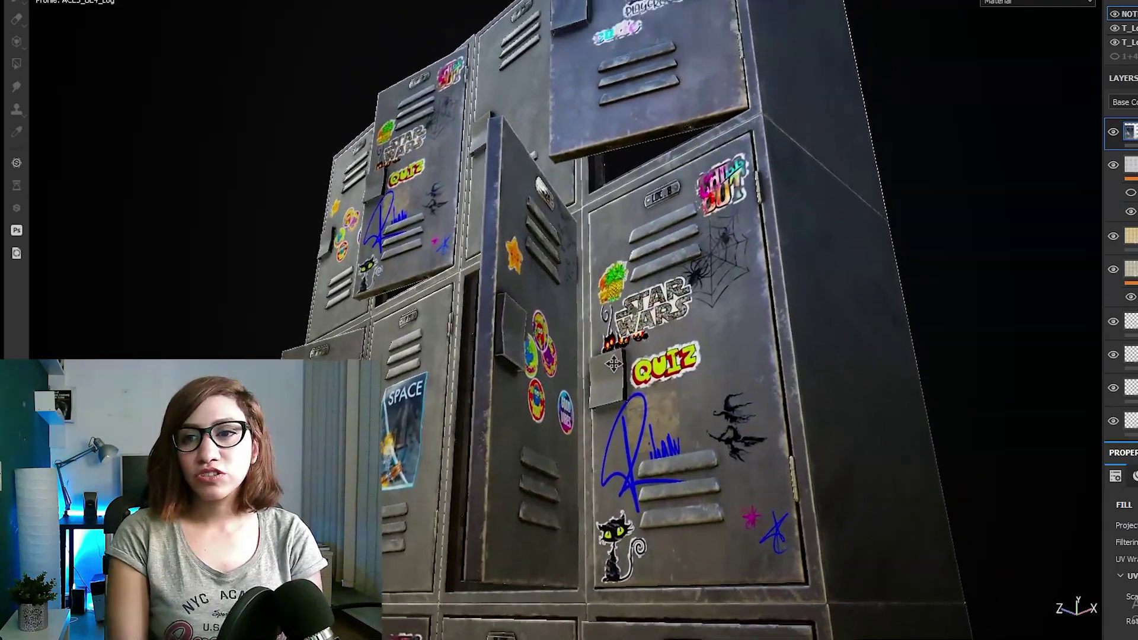
alt+drag(614, 361, 637, 335)
alt+middle_drag(637, 335, 638, 385)
Rotate the environment lighting around the lockers and render the model in Iray
shift+right_drag(637, 385, 682, 402)
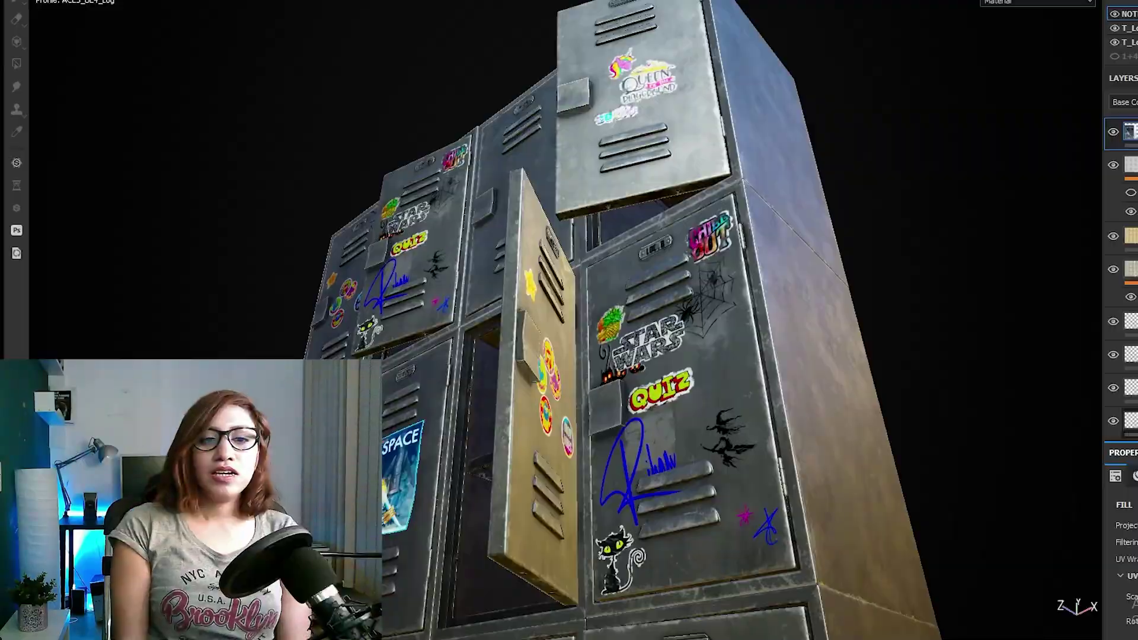
key(F10)
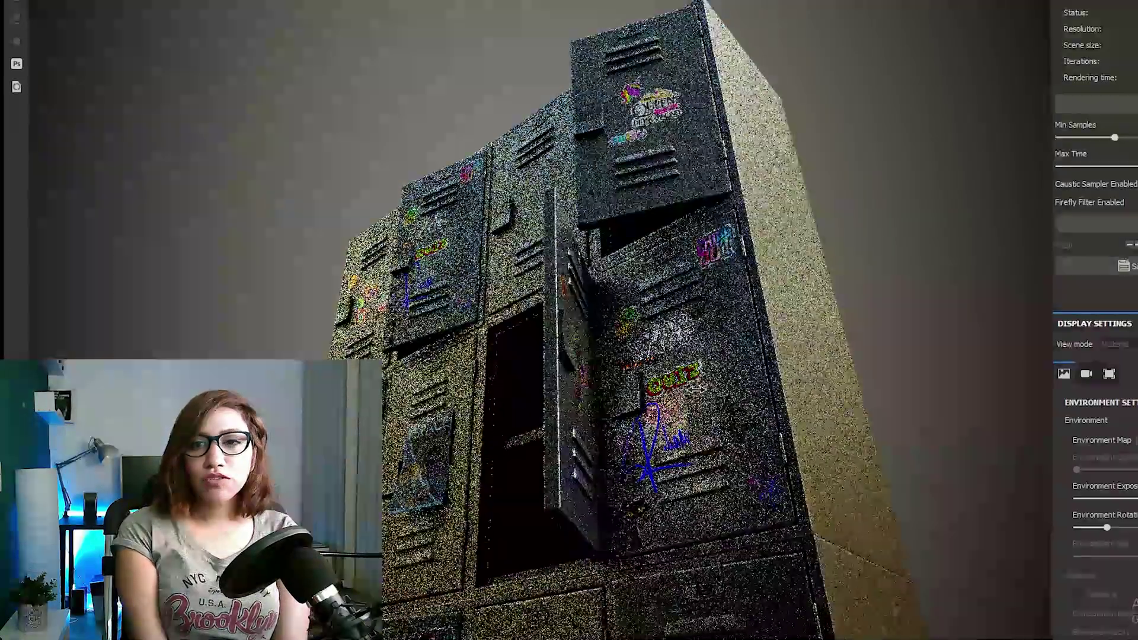
shift+right_drag(733, 394, 753, 398)
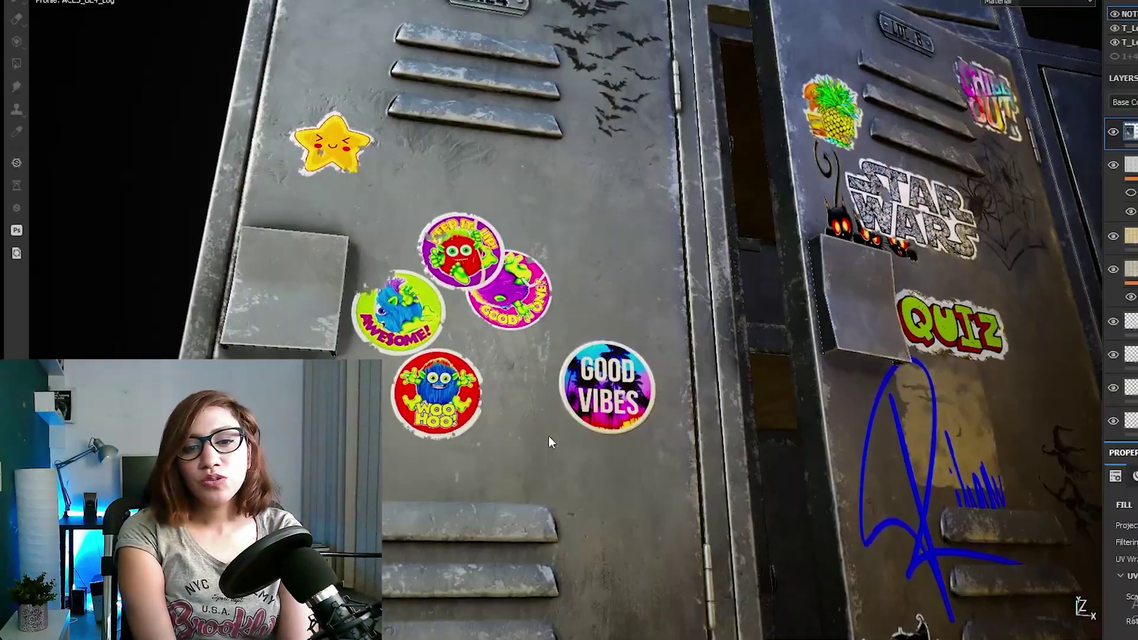
Inspect the round badge stickers and metal finish on the bottom-row doors with the lighting rotated
alt+drag(549, 437, 541, 412)
shift+right_drag(541, 411, 593, 435)
scroll(591, 435, down, 3)
alt+middle_drag(803, 462, 734, 355)
alt+drag(734, 356, 655, 445)
scroll(770, 322, down, 3)
alt+right_drag(655, 445, 676, 249)
alt+middle_drag(676, 249, 671, 312)
alt+middle_drag(634, 384, 553, 386)
shift+right_drag(553, 387, 652, 497)
Examine the scratches, dents and edge wear around the signature, vents and cat sticker at close range
scroll(579, 442, up, 3)
scroll(581, 442, up, 5)
alt+middle_drag(466, 395, 670, 120)
shift+right_drag(534, 274, 528, 398)
scroll(531, 401, down, 2)
alt+middle_drag(531, 401, 622, 109)
mouse_move(635, 436)
alt+middle_down()
mouse_move(625, 313)
mouse_move(599, 269)
alt+middle_up()
shift+right_drag(600, 274, 570, 325)
alt+middle_drag(573, 330, 550, 205)
alt+drag(527, 294, 550, 298)
shift+right_drag(550, 298, 595, 379)
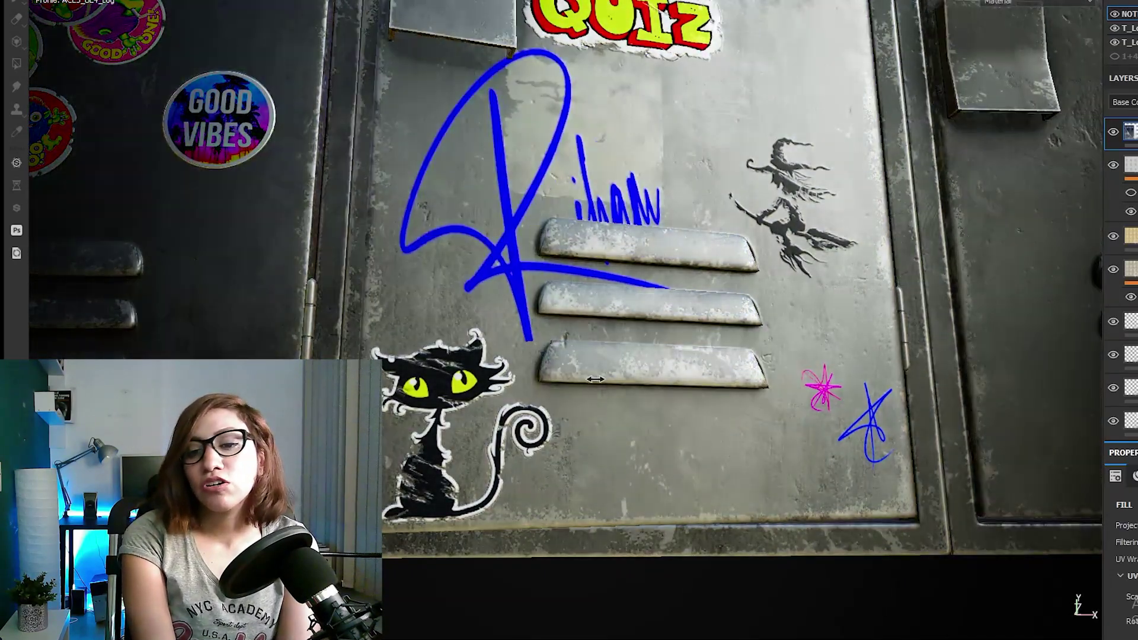
alt+right_drag(486, 294, 528, 555)
alt+middle_drag(624, 401, 577, 274)
alt+right_drag(577, 275, 630, 538)
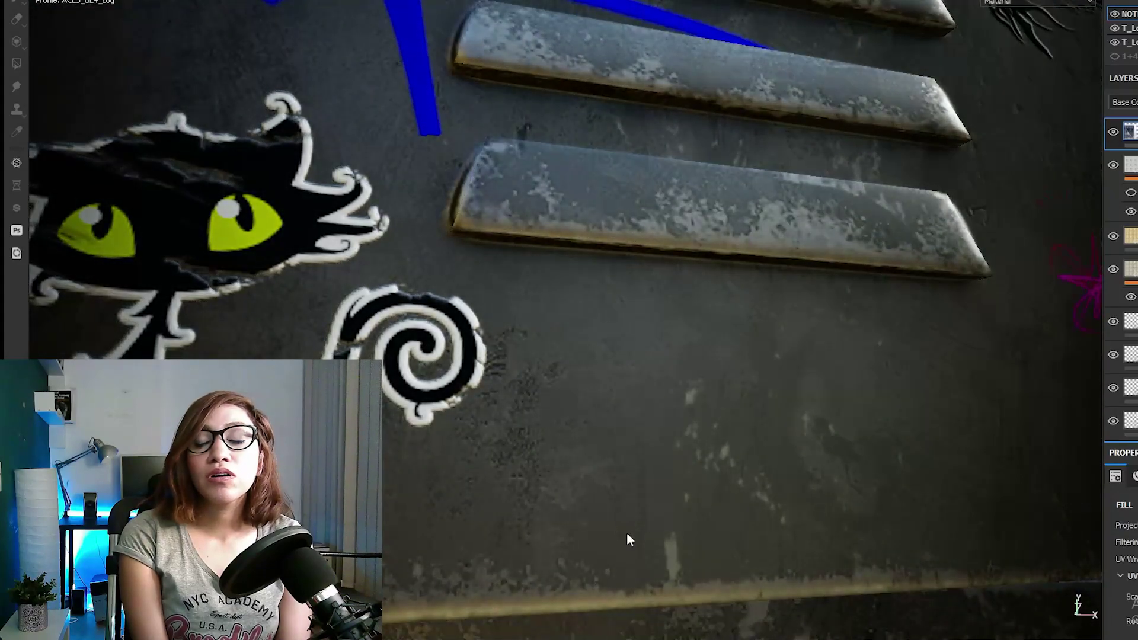
Examine the full locker bank from the front and side with the environment lighting rotated
scroll(549, 237, down, 4)
scroll(579, 345, down, 6)
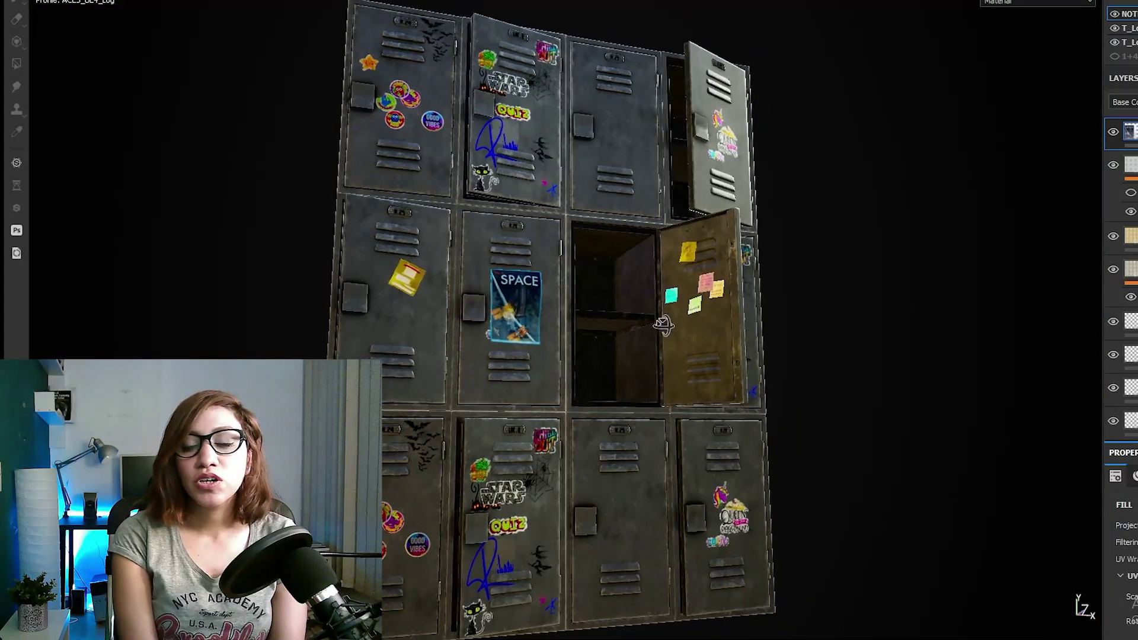
alt+drag(682, 324, 360, 334)
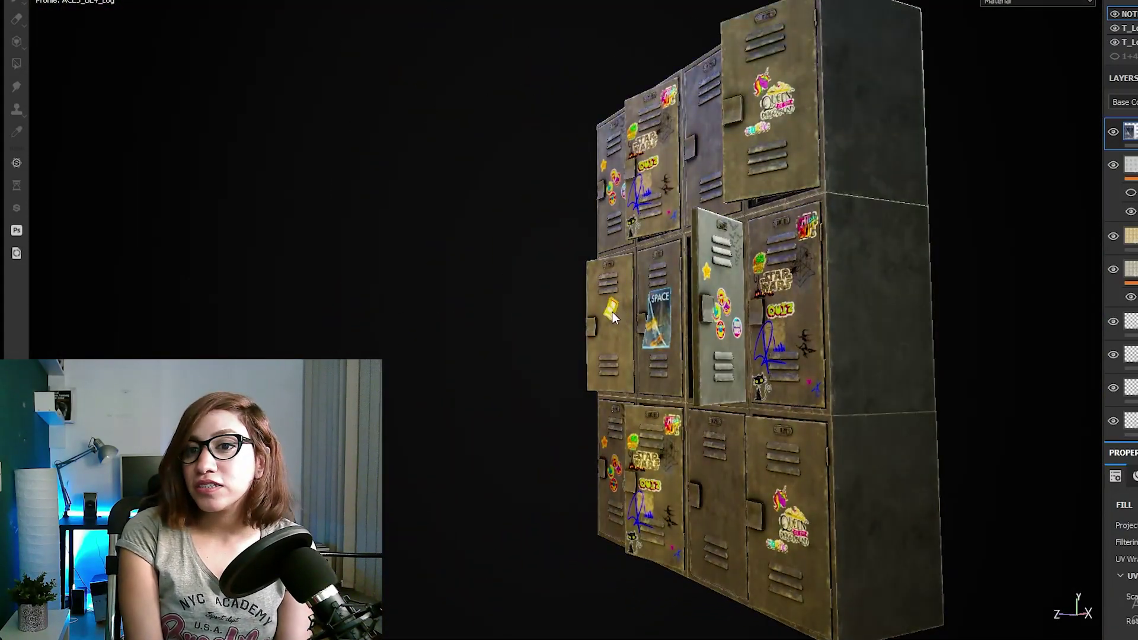
shift+right_drag(739, 334, 735, 353)
alt+drag(748, 332, 652, 335)
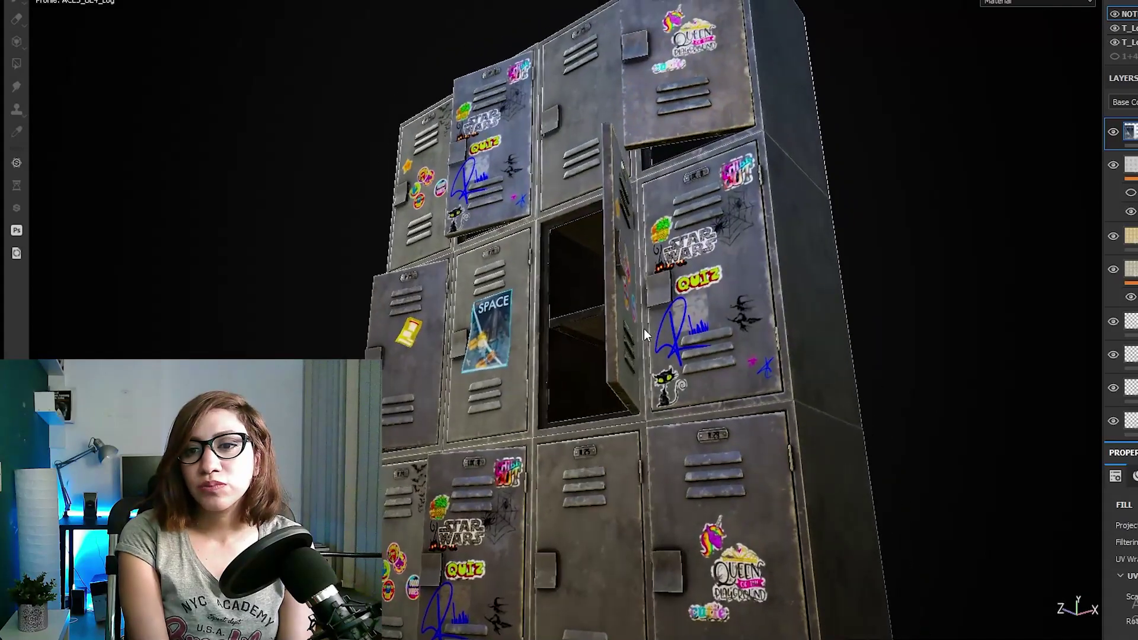
alt+right_drag(652, 335, 659, 481)
alt+drag(618, 433, 633, 307)
shift+right_drag(633, 368, 685, 409)
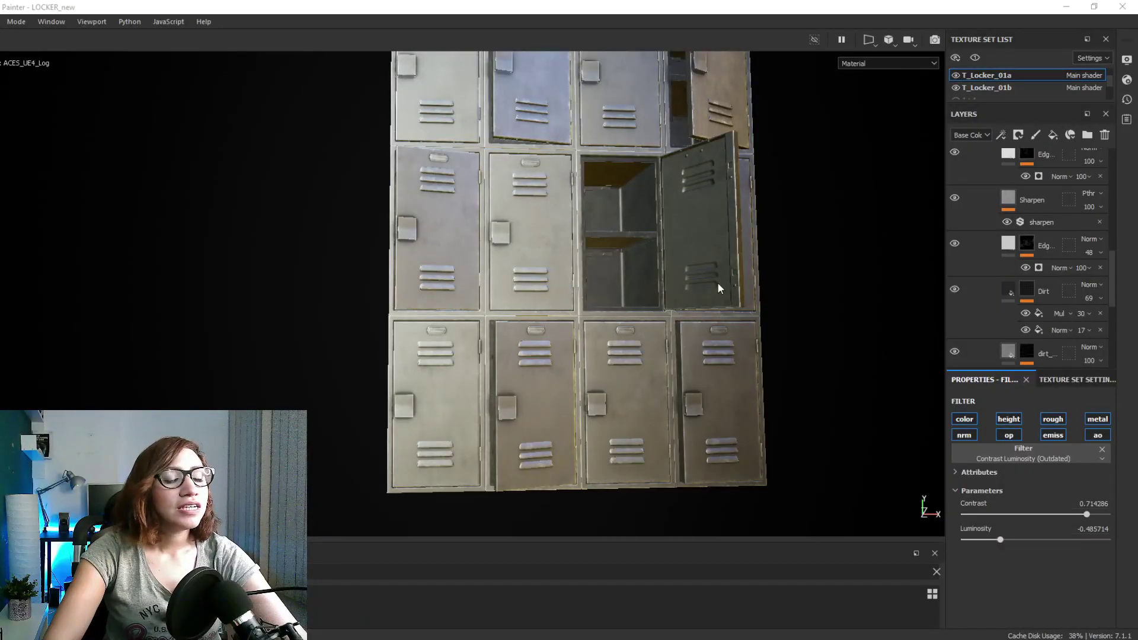
Browse the locker's layer stack and make the contrast_all filter layer visible
alt+middle_drag(712, 272, 757, 327)
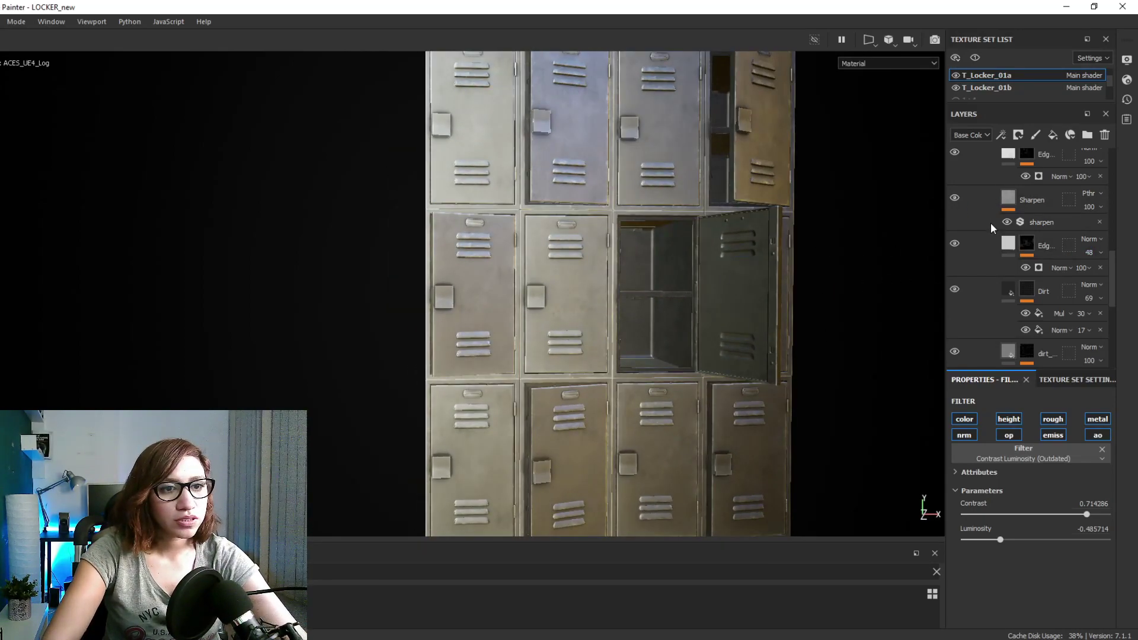
scroll(993, 223, down, 3)
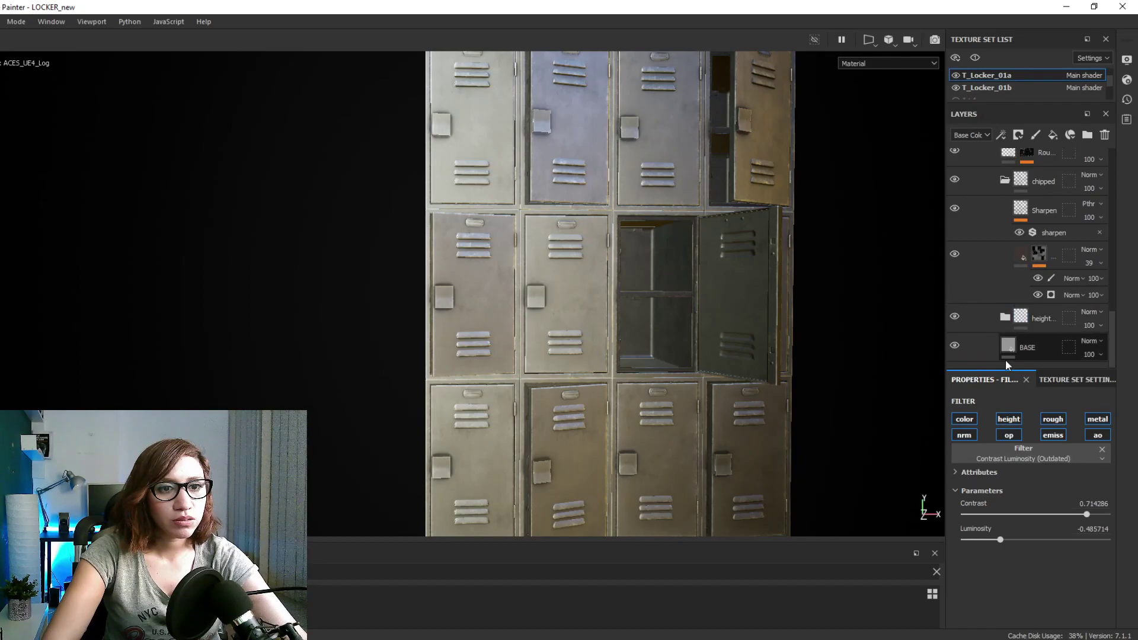
scroll(1015, 314, up, 5)
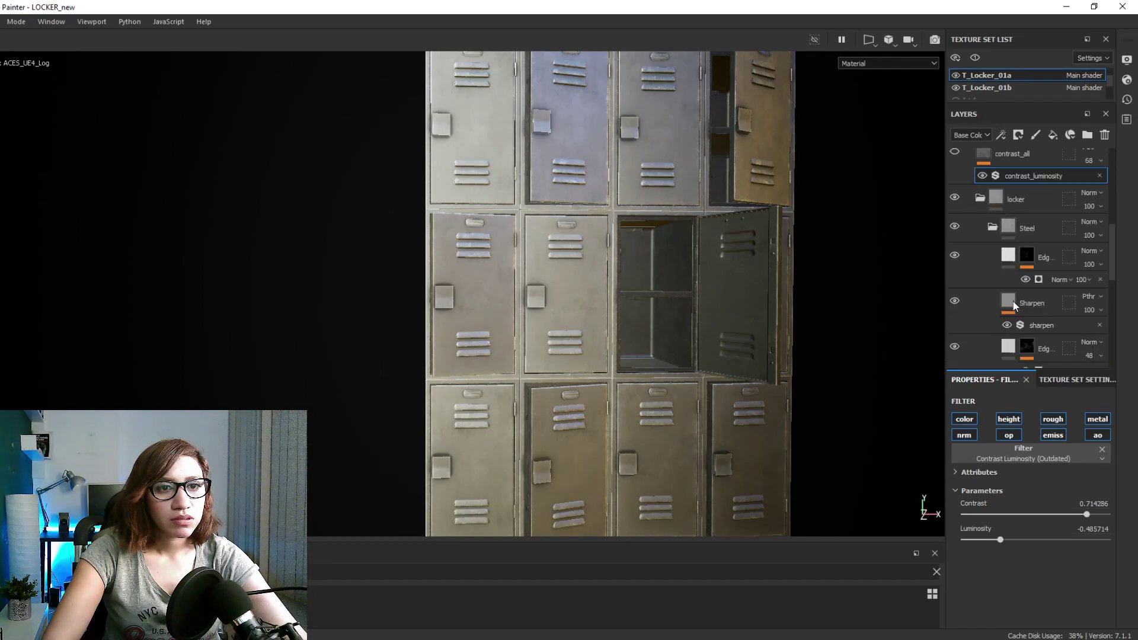
scroll(993, 276, up, 2)
alt+drag(693, 317, 469, 337)
shift+right_drag(469, 337, 460, 339)
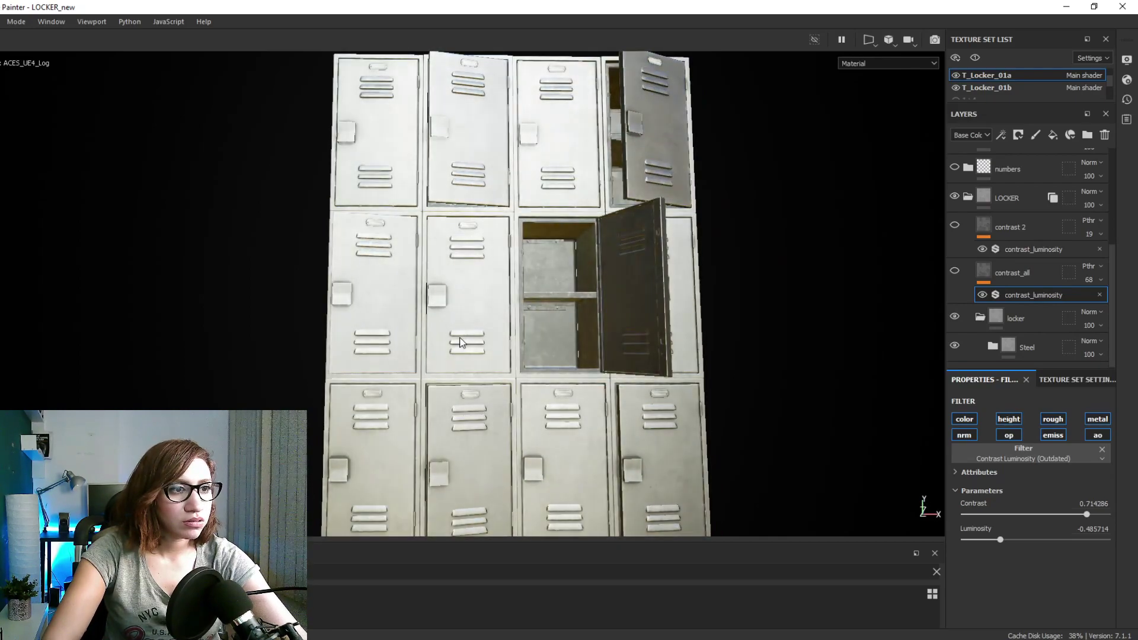
click(955, 271)
alt+drag(569, 314, 563, 279)
scroll(492, 319, up, 3)
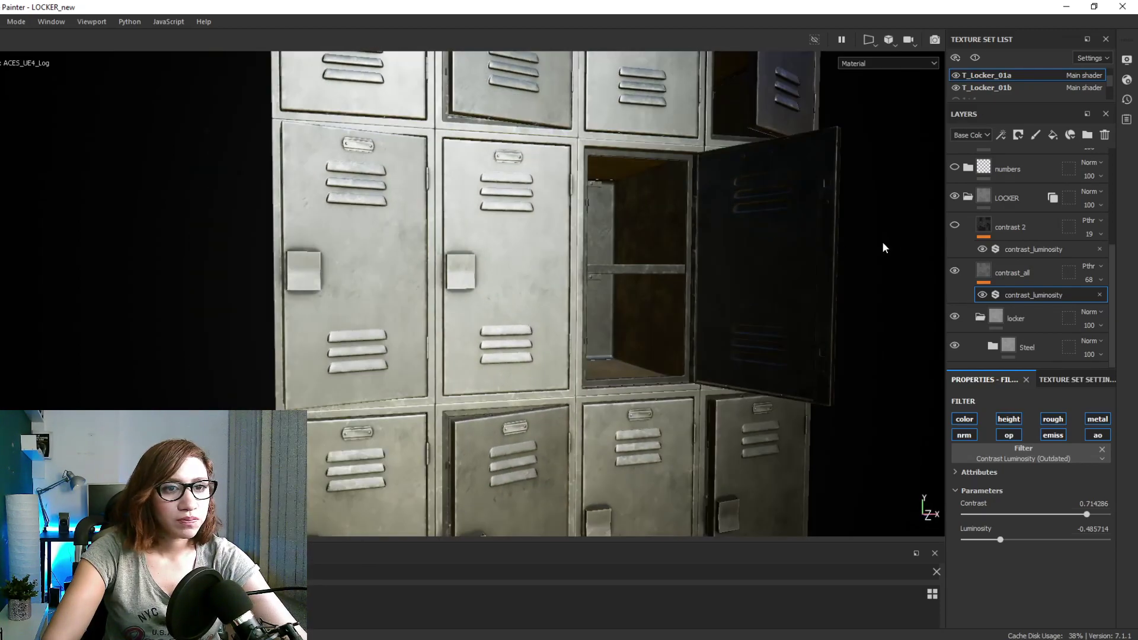
Make the contrast 2 filter layer visible and check the lockers under rotated environment lighting
alt+drag(731, 295, 629, 350)
alt+right_drag(630, 350, 559, 366)
alt+middle_drag(558, 366, 539, 332)
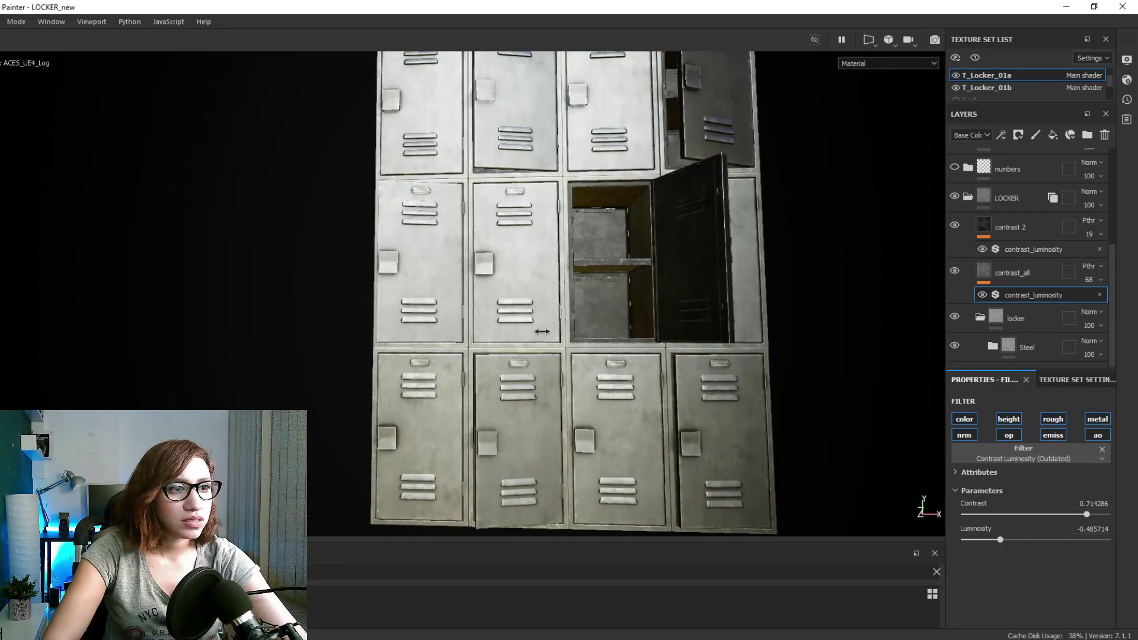
shift+right_drag(539, 333, 556, 331)
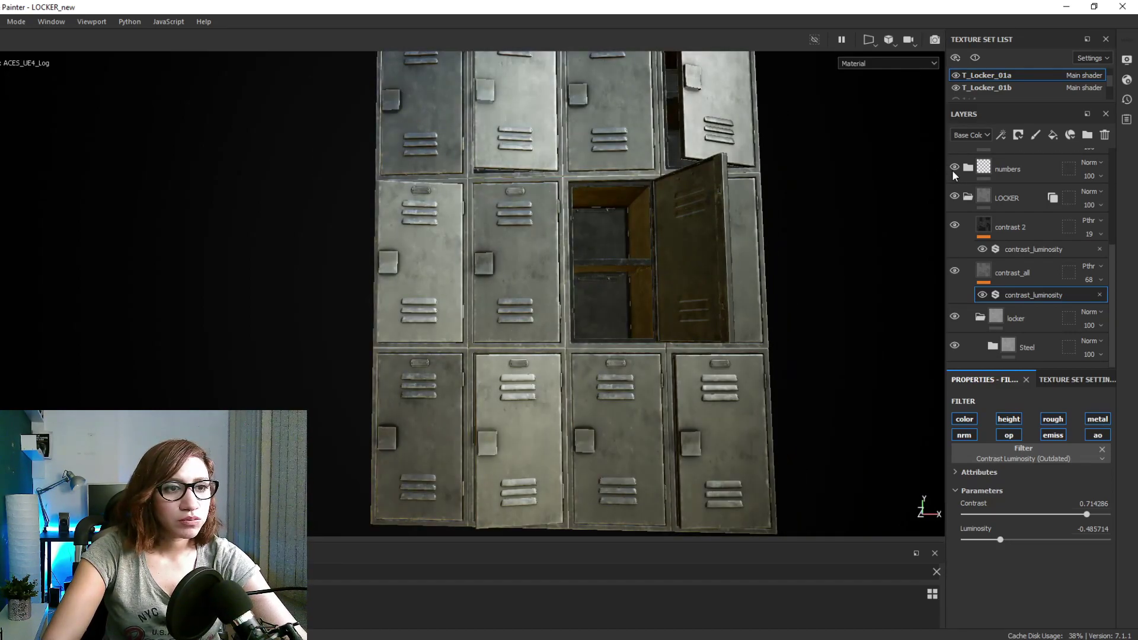
Make the numbers folder visible and check the door number plates on the model
scroll(539, 368, up, 3)
alt+middle_drag(712, 256, 729, 266)
scroll(1068, 264, up, 3)
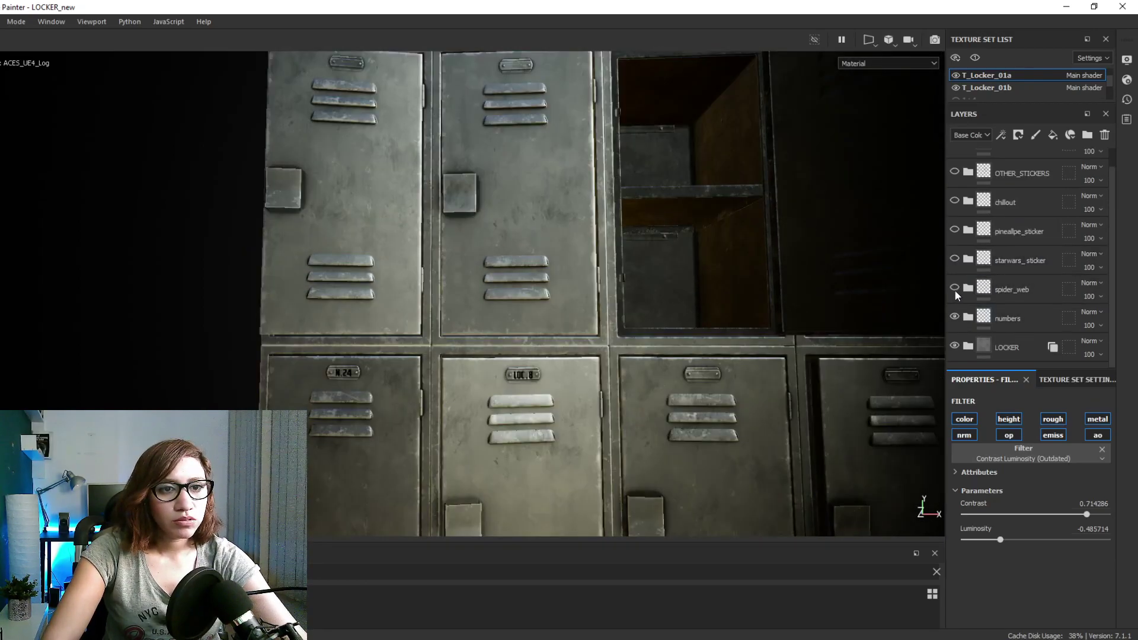
alt+middle_drag(637, 324, 571, 104)
alt+right_drag(648, 300, 629, 141)
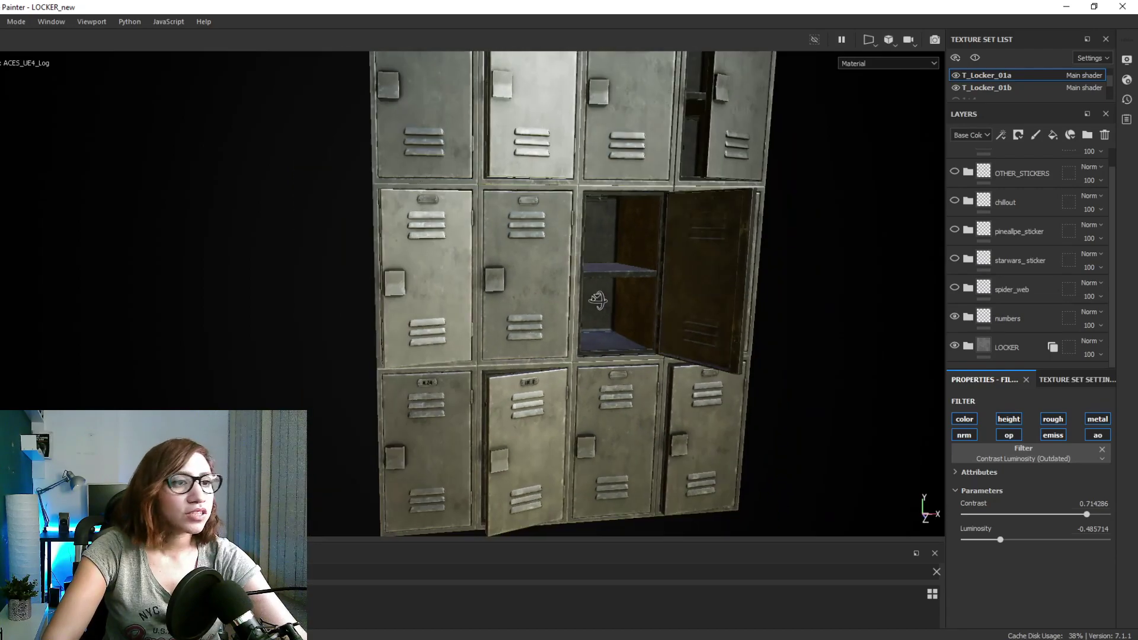
alt+drag(545, 220, 539, 279)
alt+drag(440, 288, 640, 261)
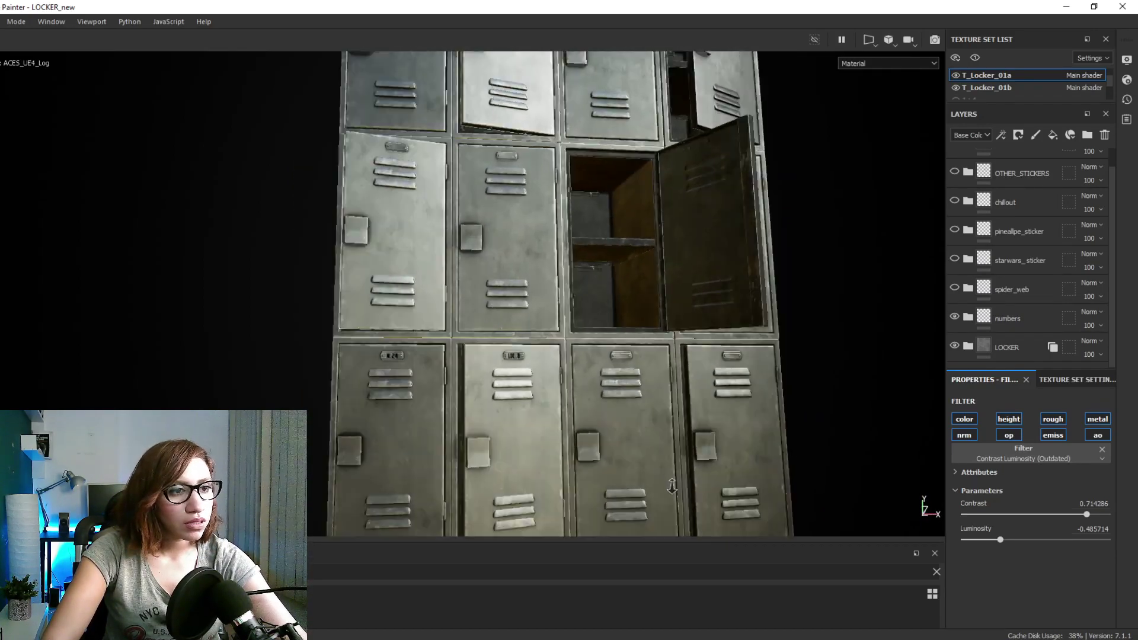
Make the starwars_sticker folder visible and inspect the sticker on the LOC. 8 door
scroll(724, 218, up, 3)
alt+middle_drag(622, 422, 696, 320)
alt+drag(696, 321, 648, 351)
alt+middle_drag(648, 351, 618, 332)
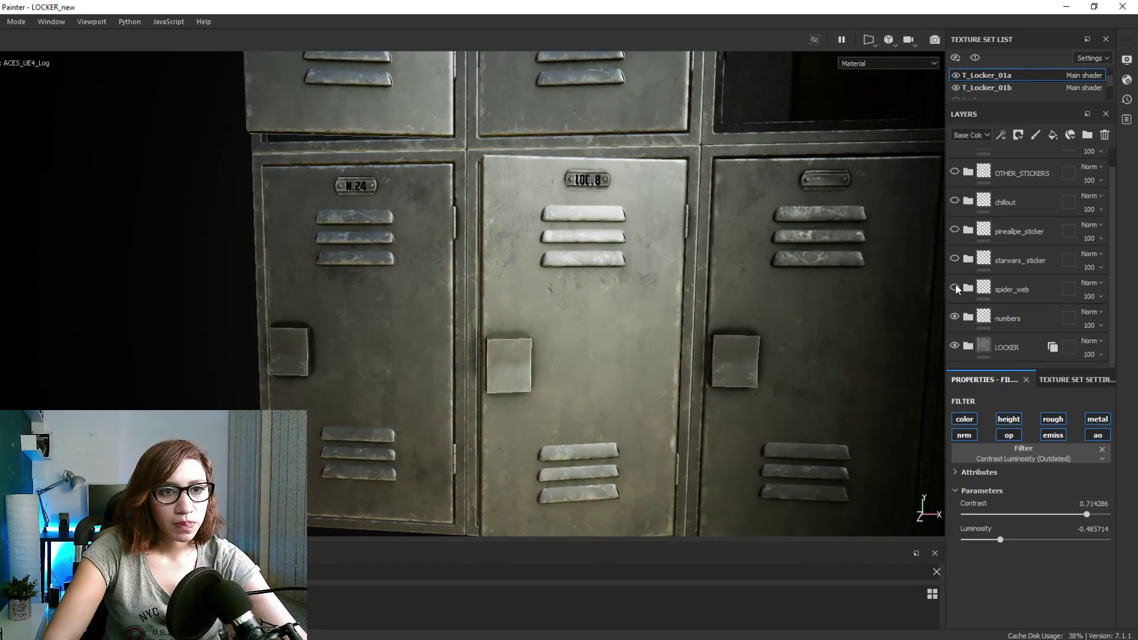
click(955, 259)
scroll(582, 285, up, 8)
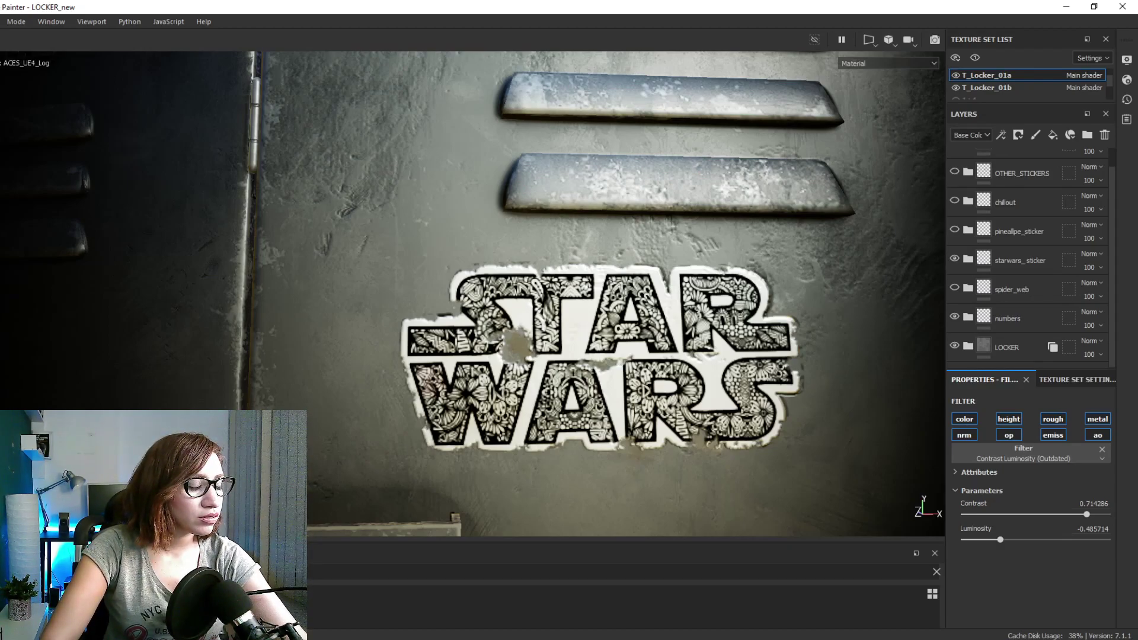
Enlarge the shelf to view the Project textures used for the stickers, and shrink it back to a compact height
drag(99, 540, 99, 245)
click(8, 310)
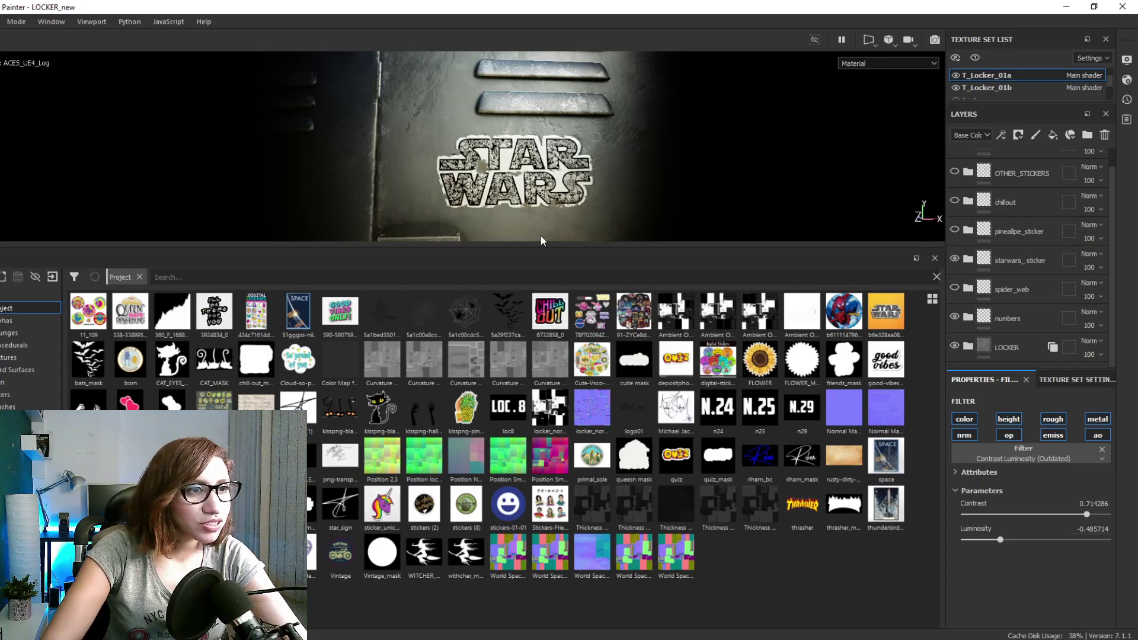
drag(540, 248, 539, 477)
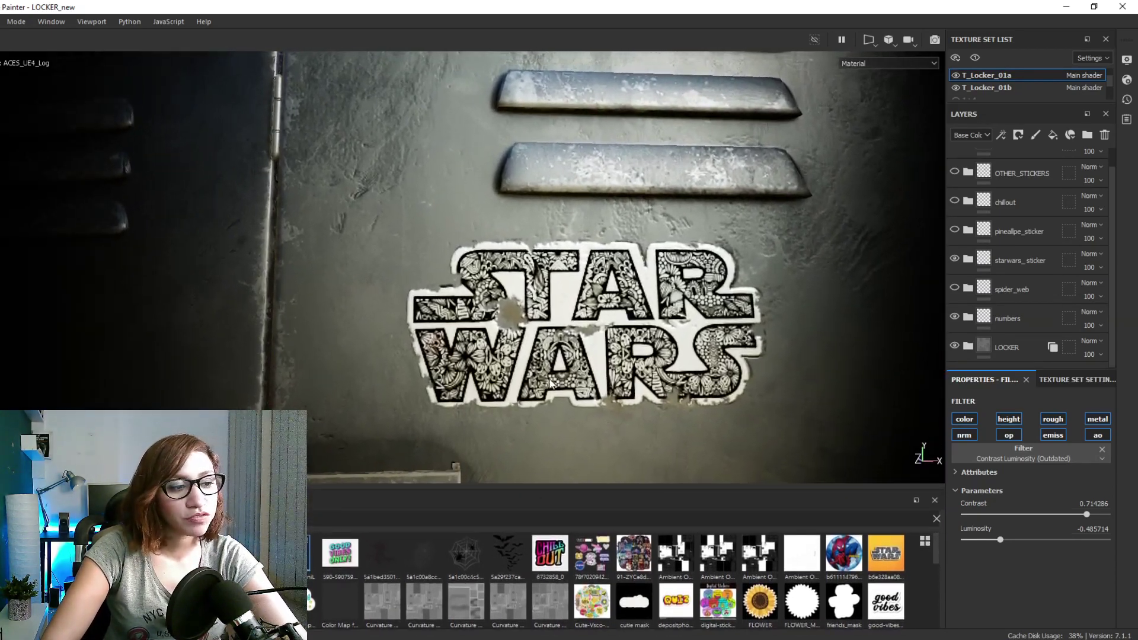
Make the spider_web, pineallpe_sticker, chillout and OTHER_STICKERS folders visible on the lockers
scroll(551, 367, down, 6)
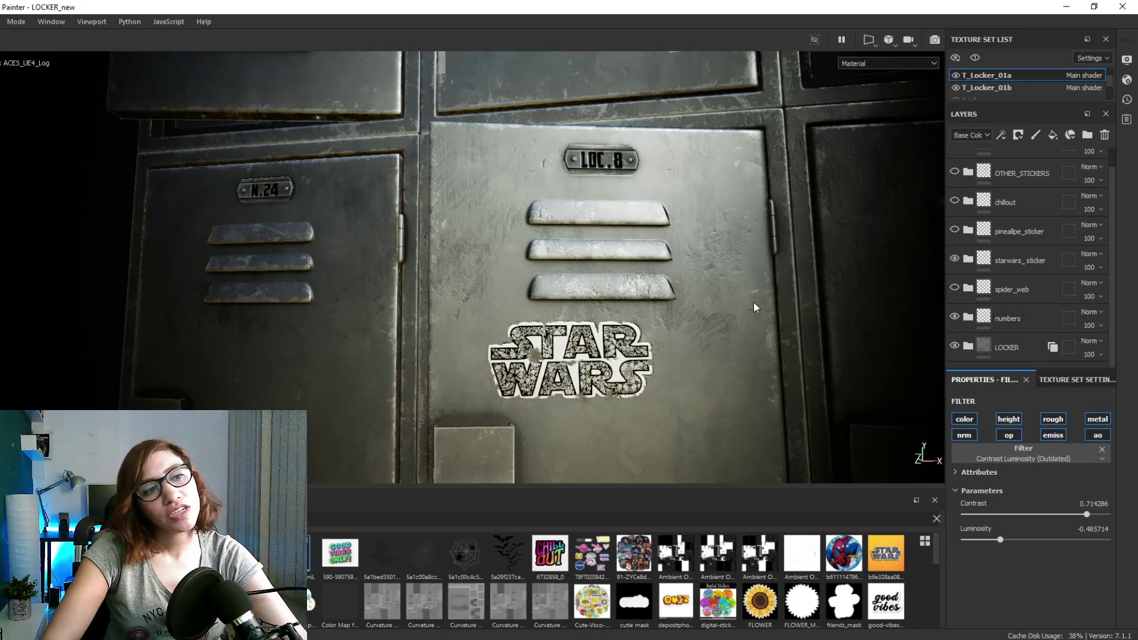
click(955, 288)
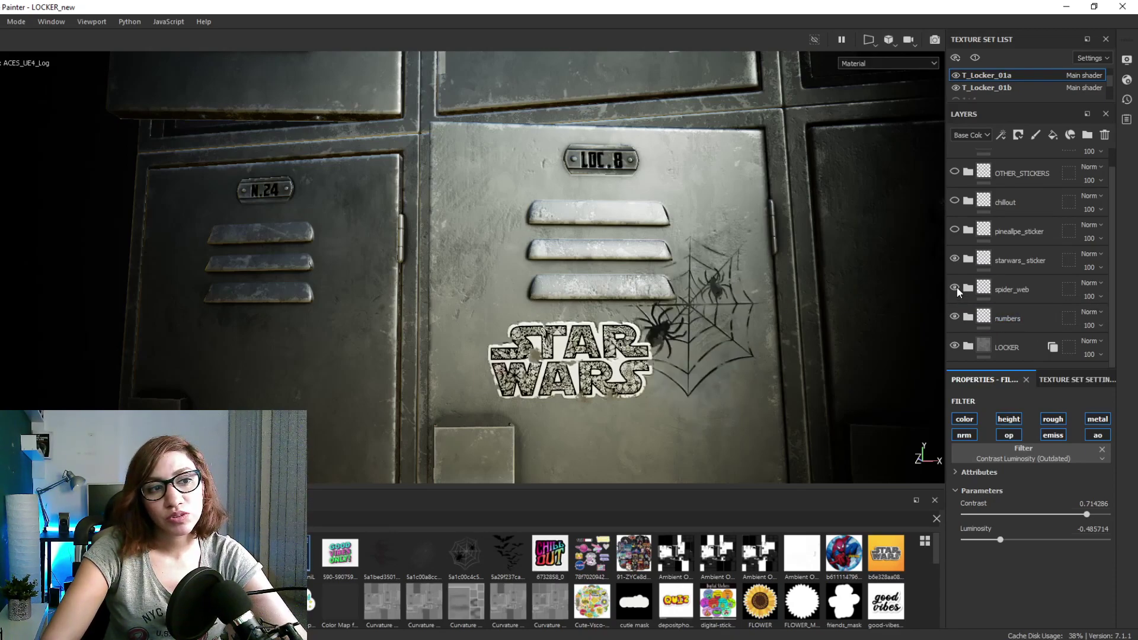
click(954, 201)
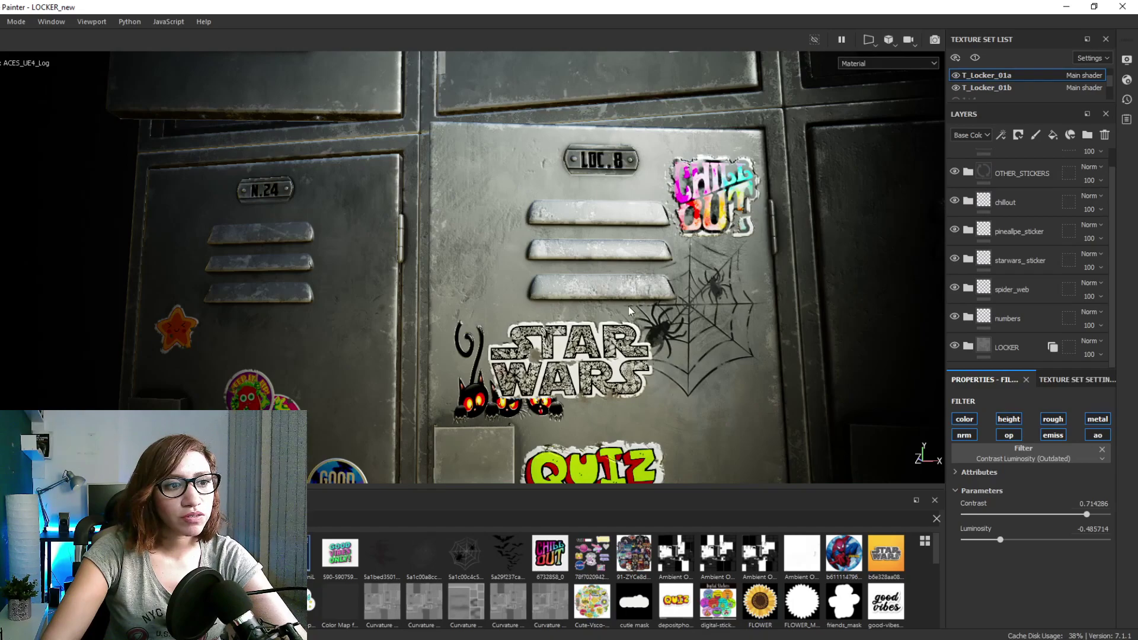
Expand the starwars_sticker folder and its star wars subfolder, and select the lowest star wars fill layer
scroll(1016, 222, up, 1)
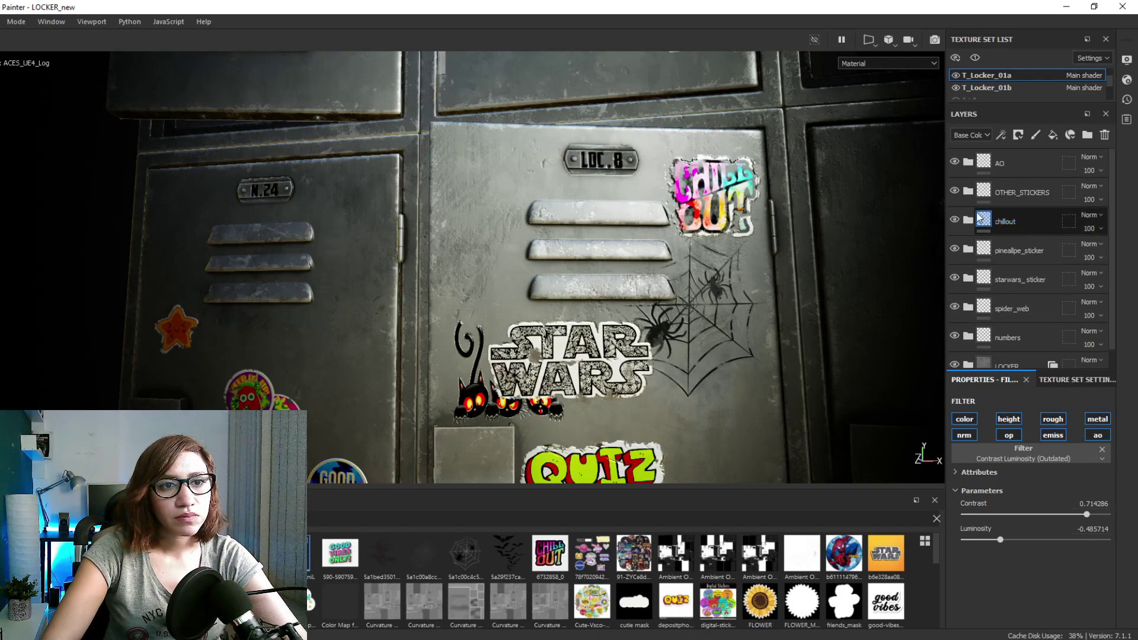
scroll(973, 295, down, 1)
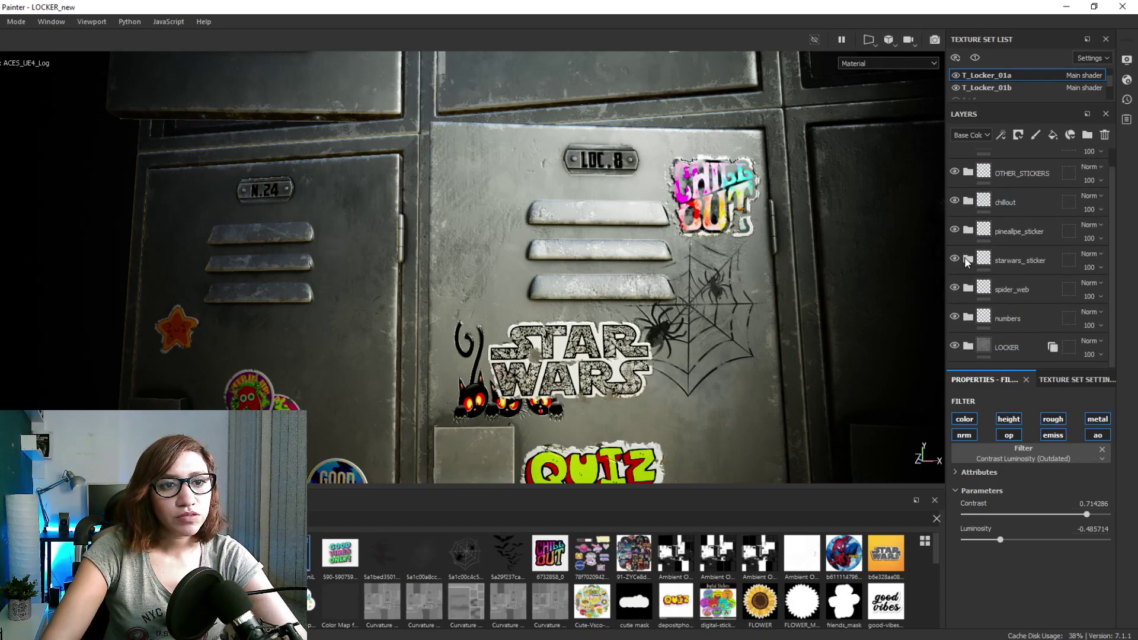
click(968, 260)
scroll(972, 289, down, 5)
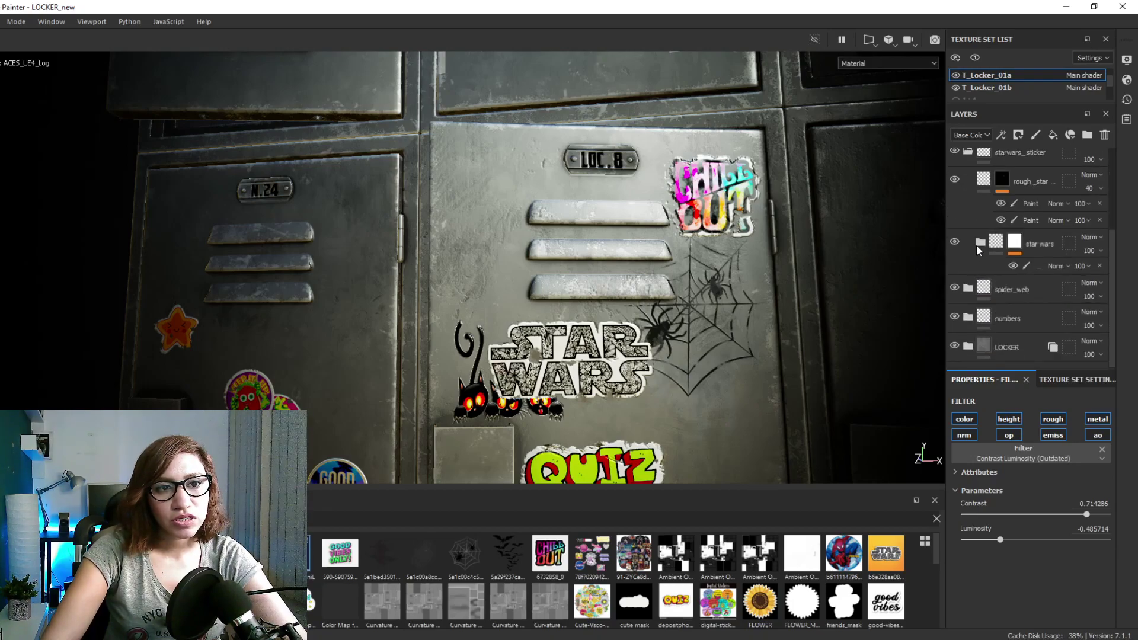
click(981, 244)
scroll(978, 261, down, 3)
click(975, 264)
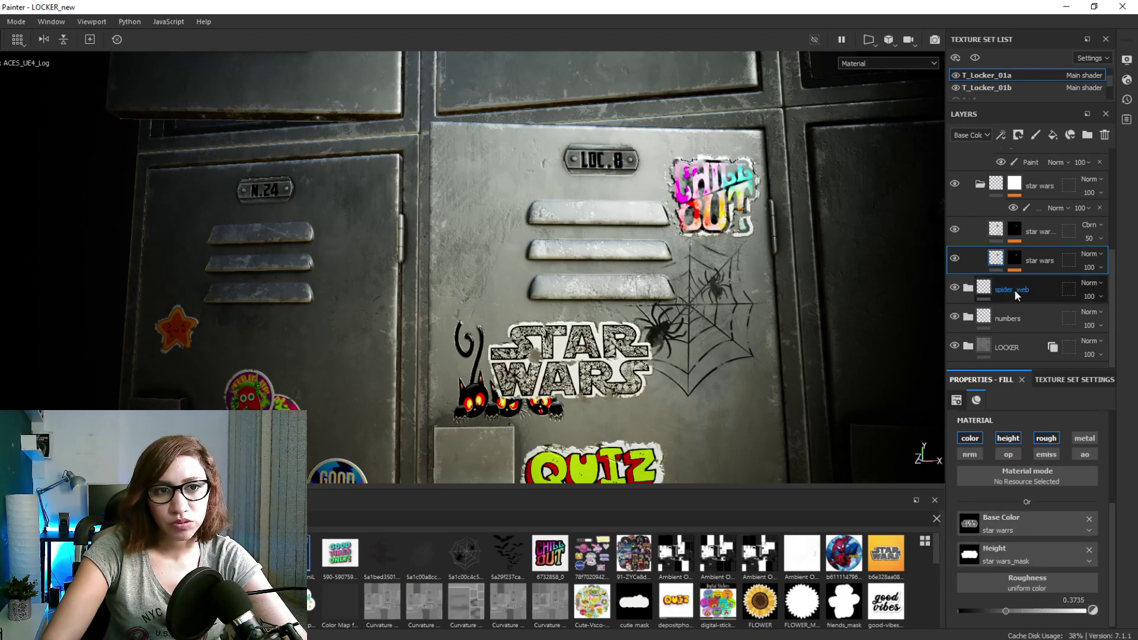
Compare the star wars layer's grayscale mask fill with the Base Color and Height textures of its material
click(1015, 261)
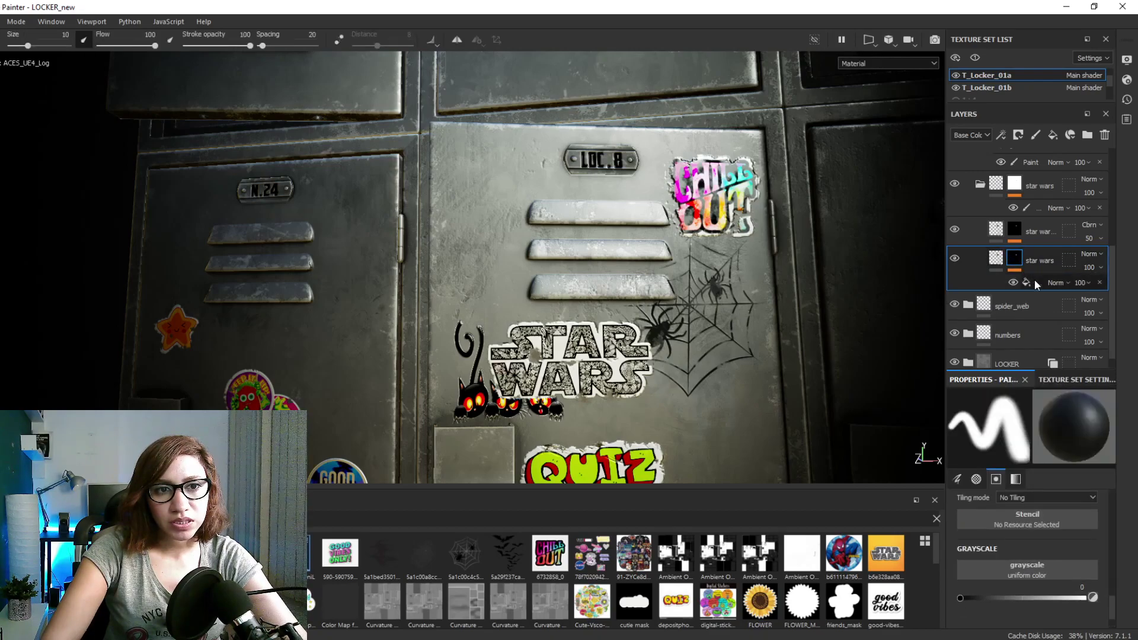
click(1036, 282)
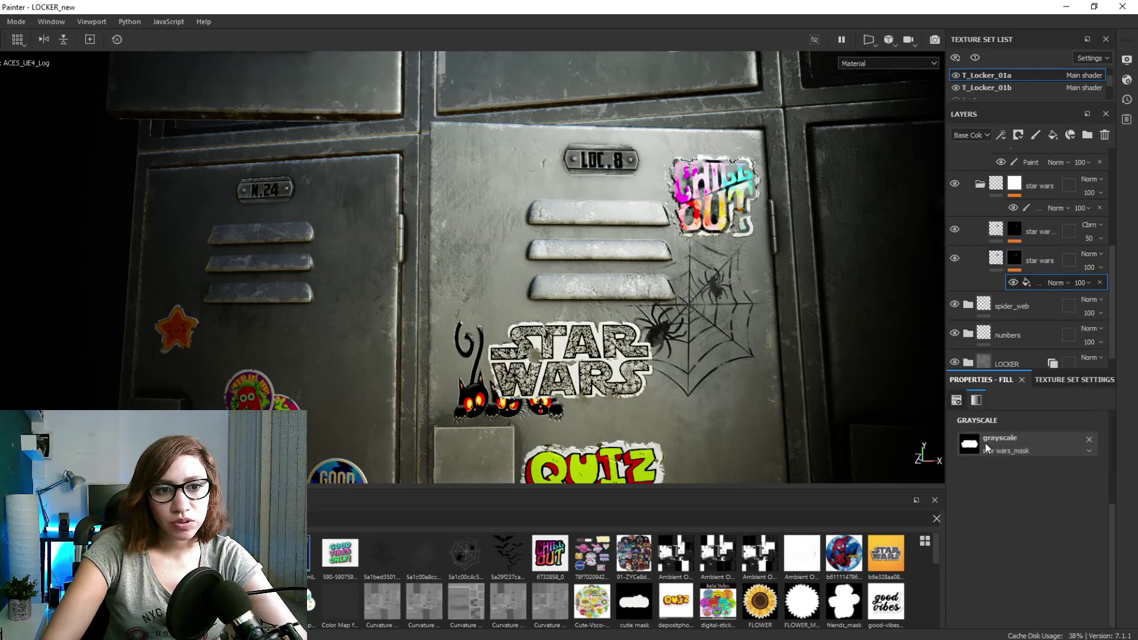
click(997, 263)
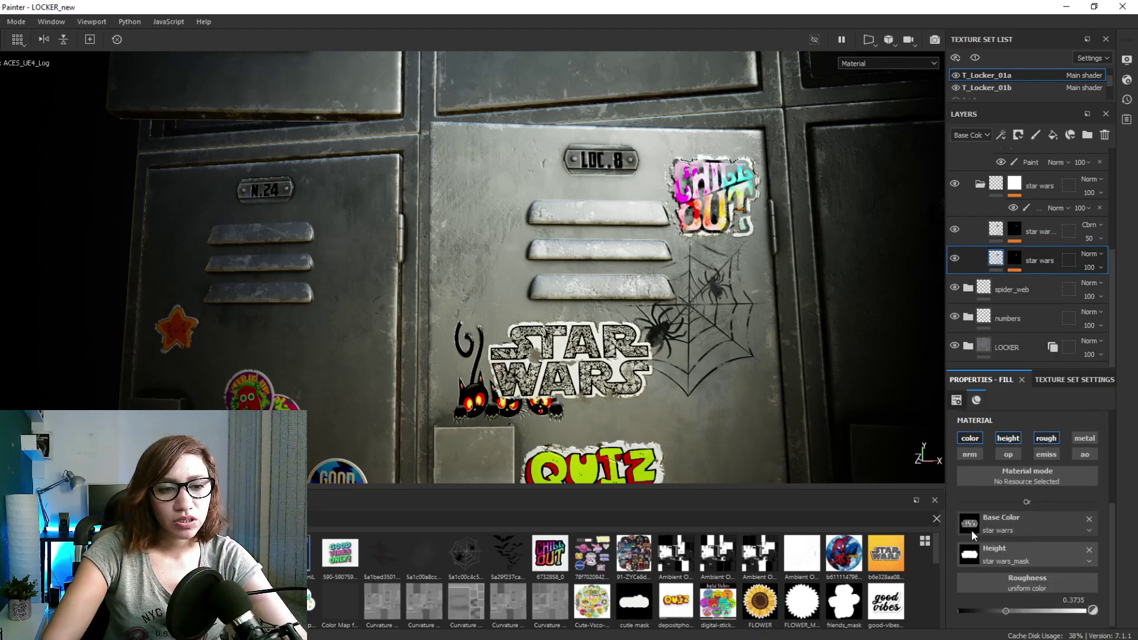
click(1014, 259)
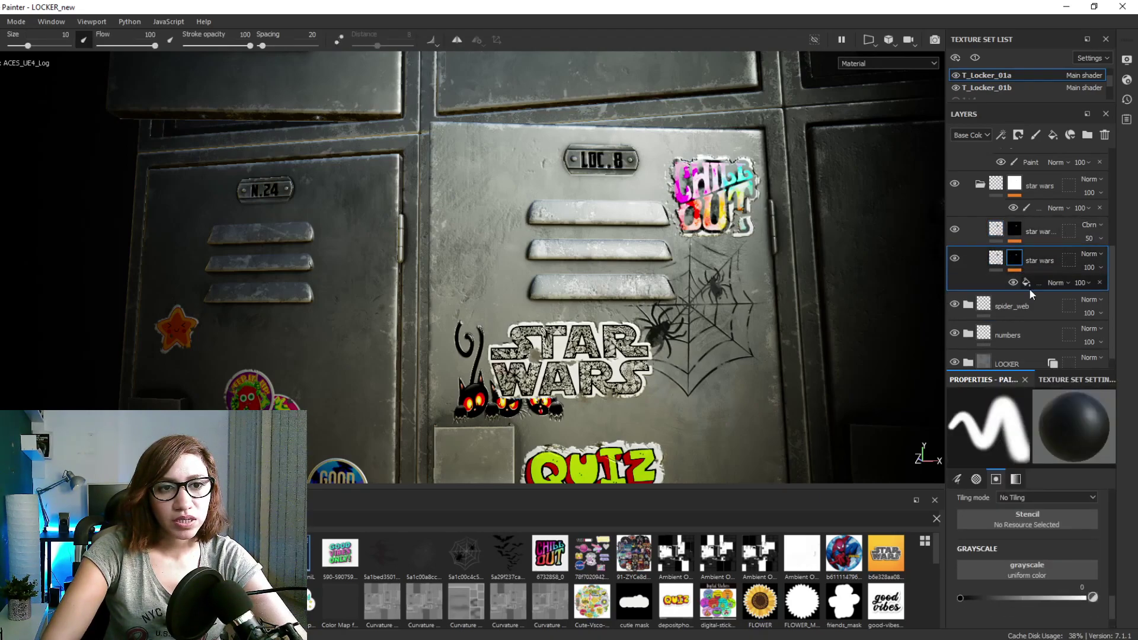
click(1034, 283)
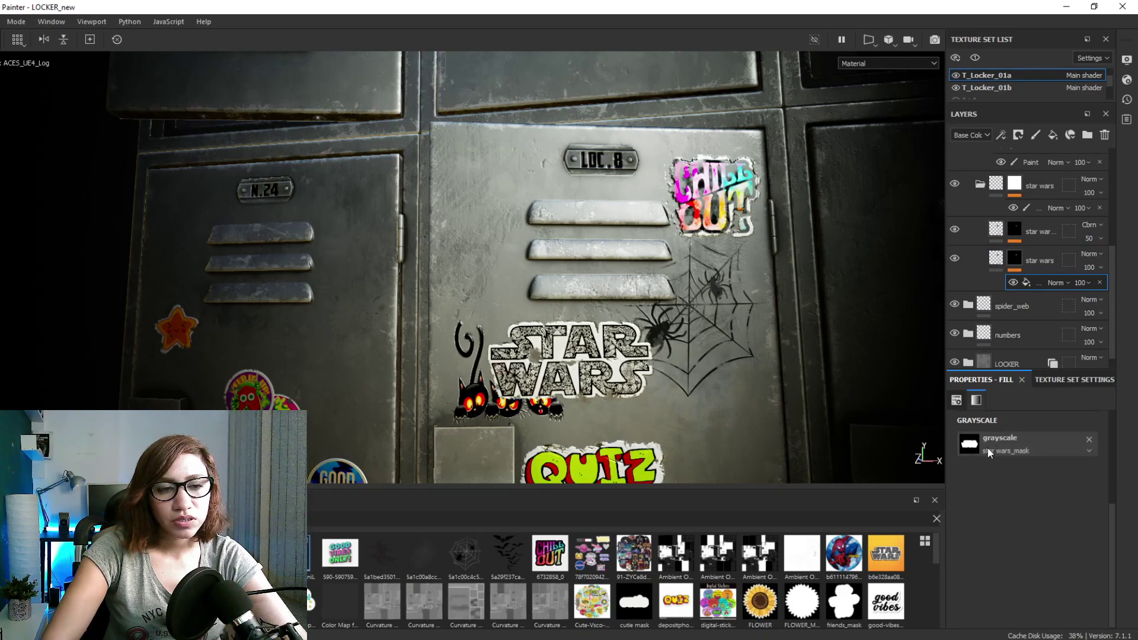
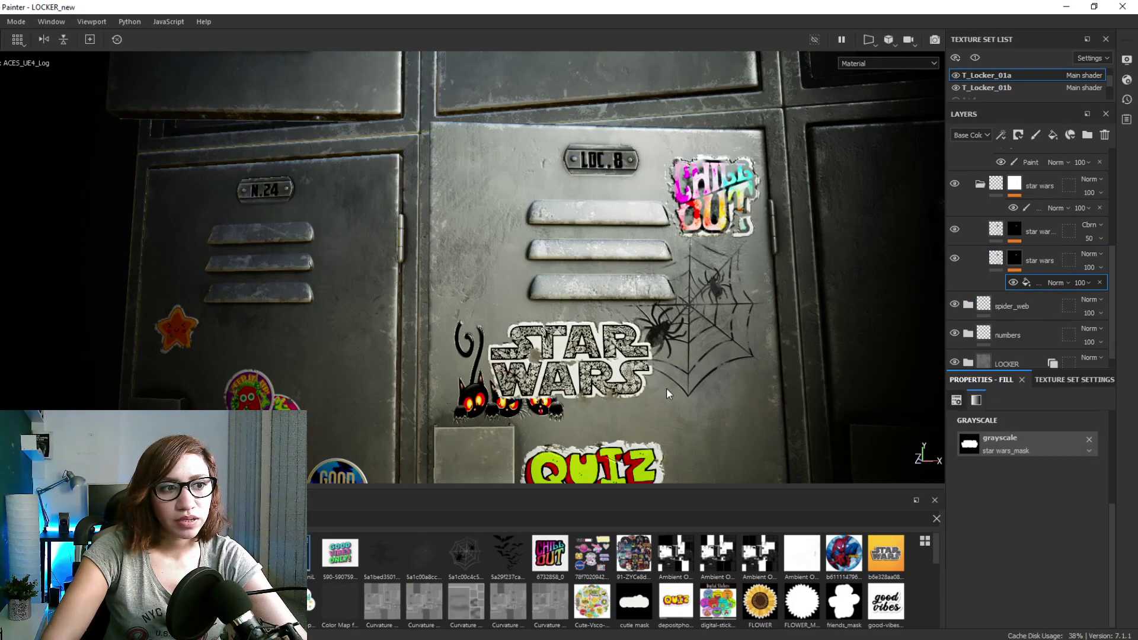
click(995, 263)
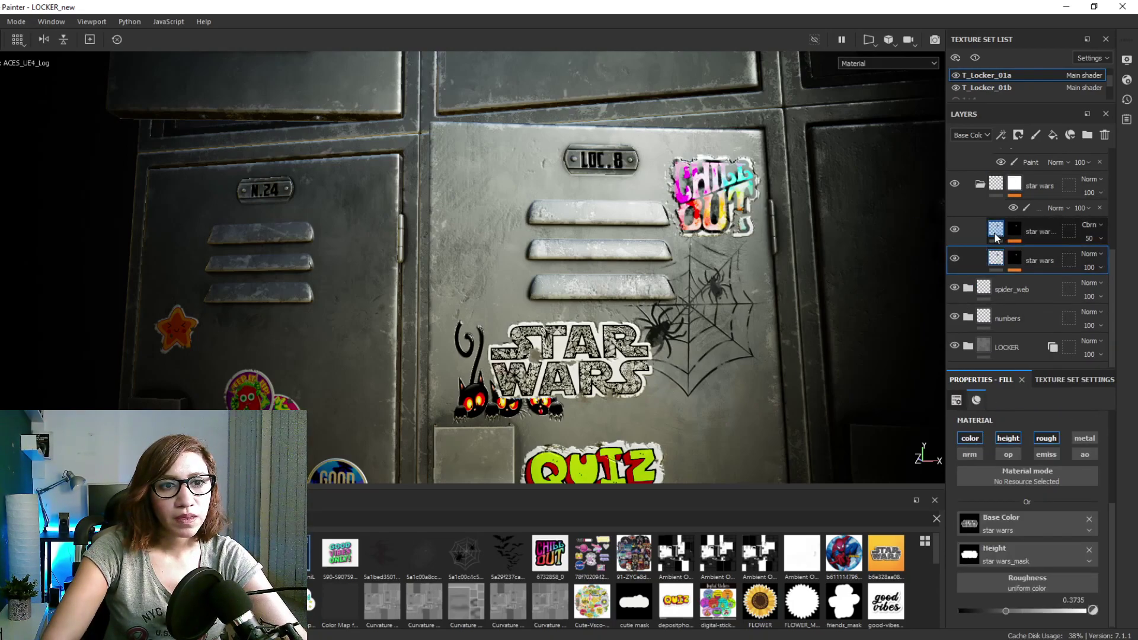
Show the mask effects of the star wars layer blended as Cbrn and examine the stickers across the LOC. 8 door
click(1013, 235)
click(1028, 270)
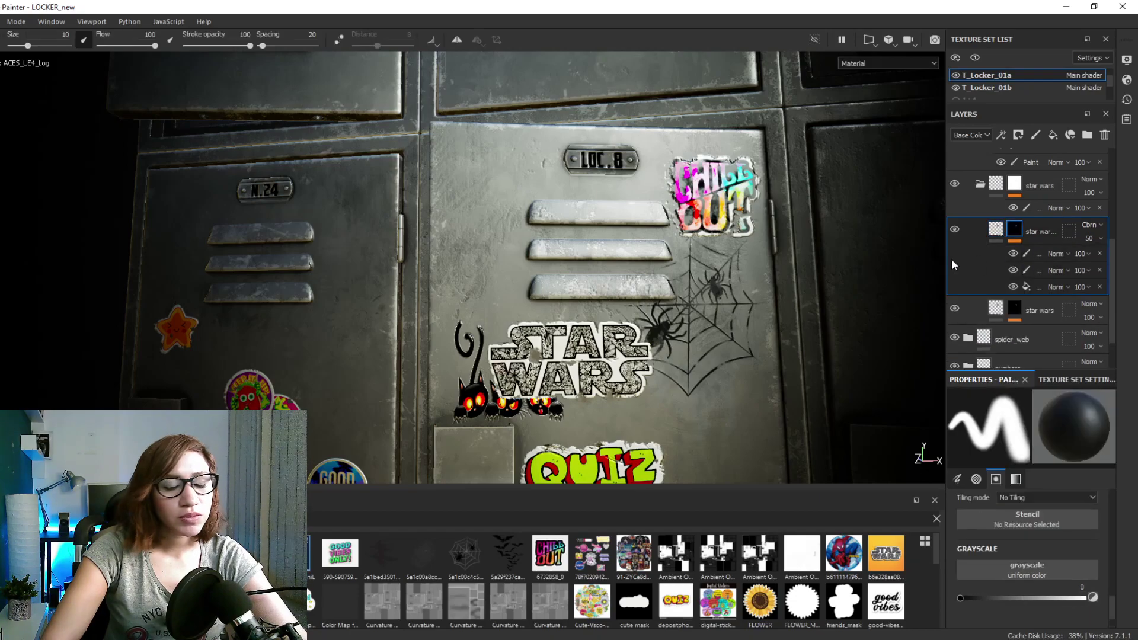
scroll(611, 192, up, 2)
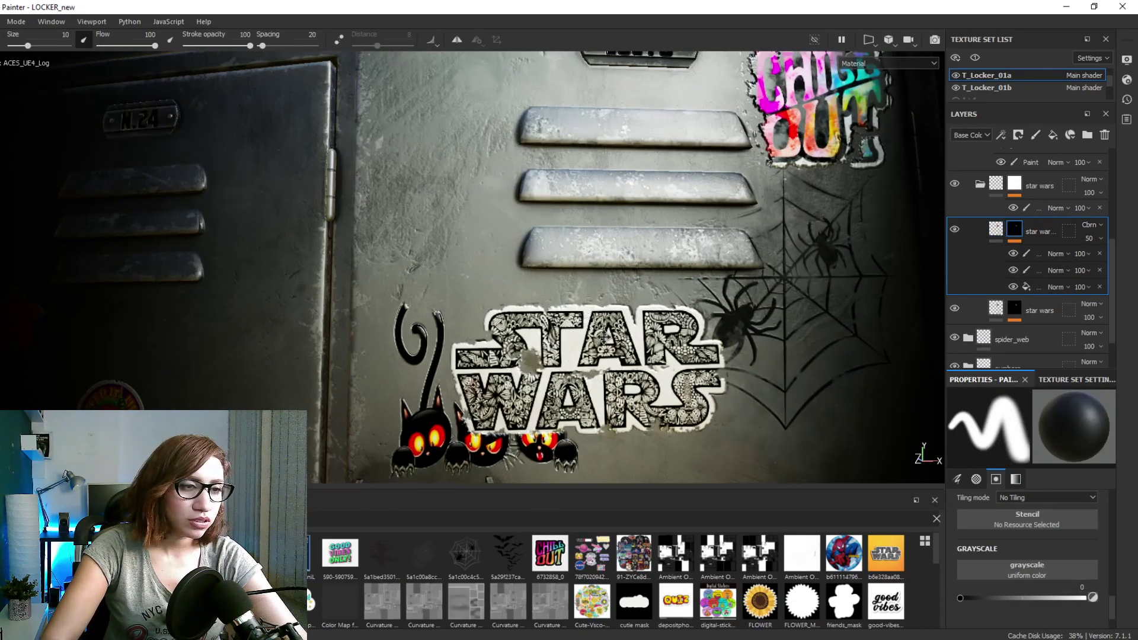
scroll(611, 192, up, 2)
alt+middle_drag(610, 192, 510, 359)
alt+middle_drag(656, 254, 570, 392)
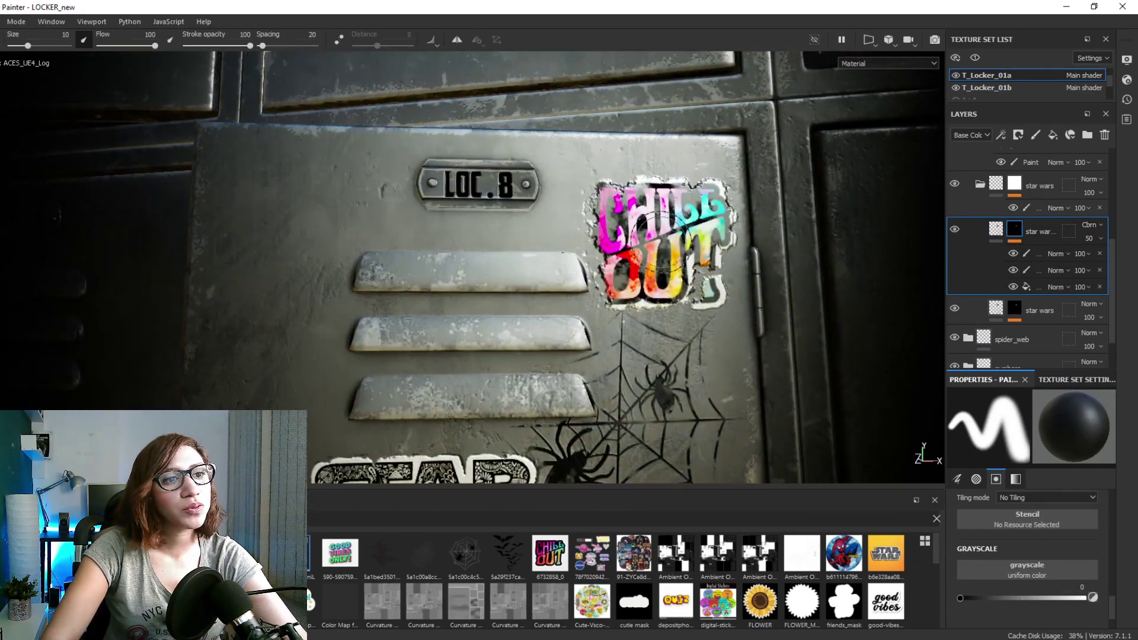
alt+drag(570, 392, 549, 436)
alt+middle_drag(563, 372, 676, 163)
alt+drag(522, 331, 579, 300)
alt+middle_drag(594, 277, 645, 273)
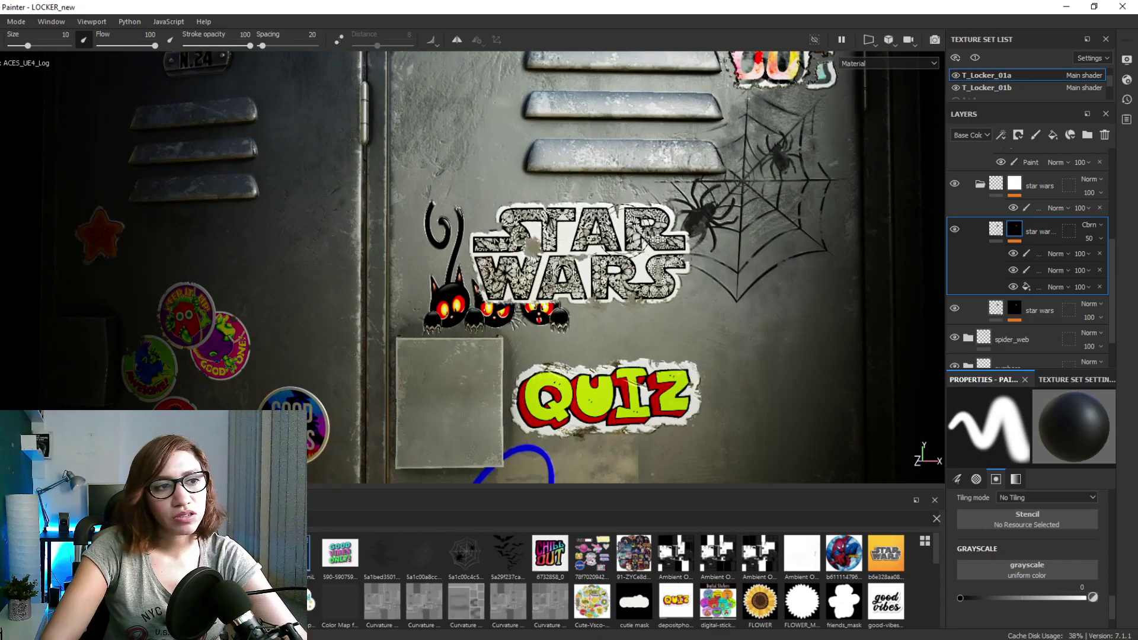
scroll(556, 251, up, 3)
alt+drag(580, 296, 617, 223)
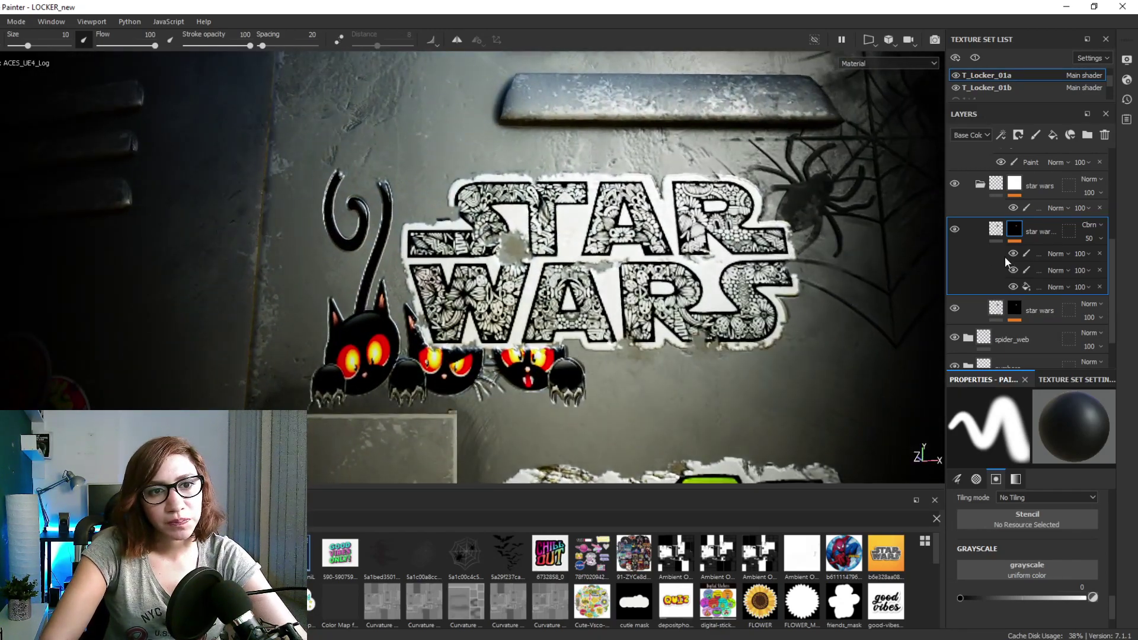
Select the fill of the Cbrn star wars layer and examine the Star Wars and Quiz stickers under rotated environment lighting
click(996, 229)
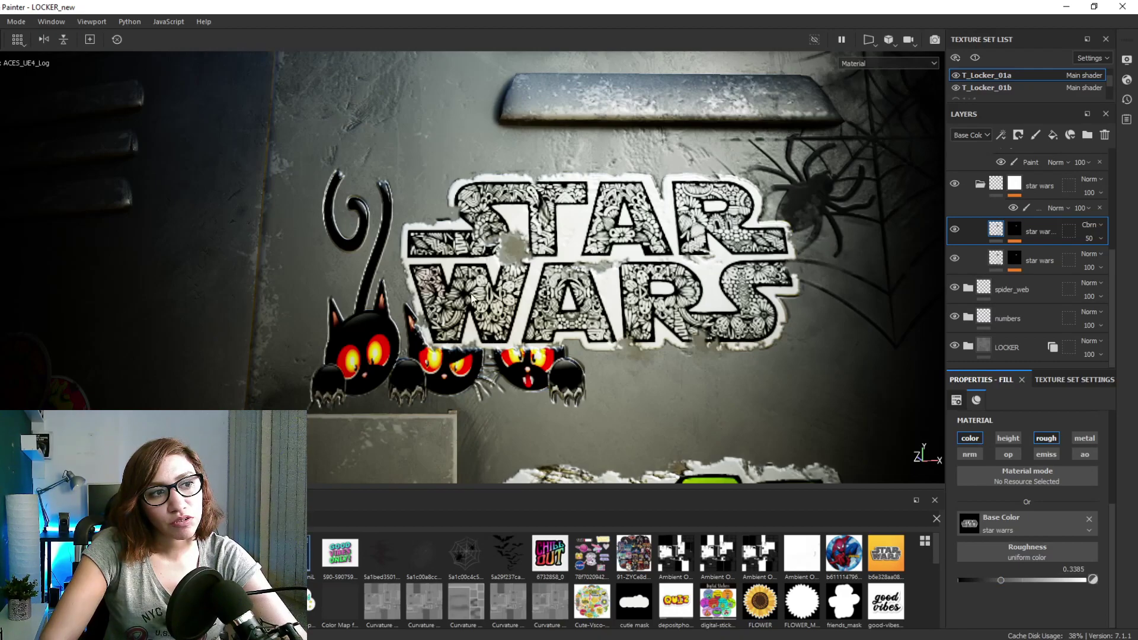
shift+right_drag(502, 277, 603, 351)
alt+right_drag(611, 283, 737, 368)
scroll(674, 390, down, 5)
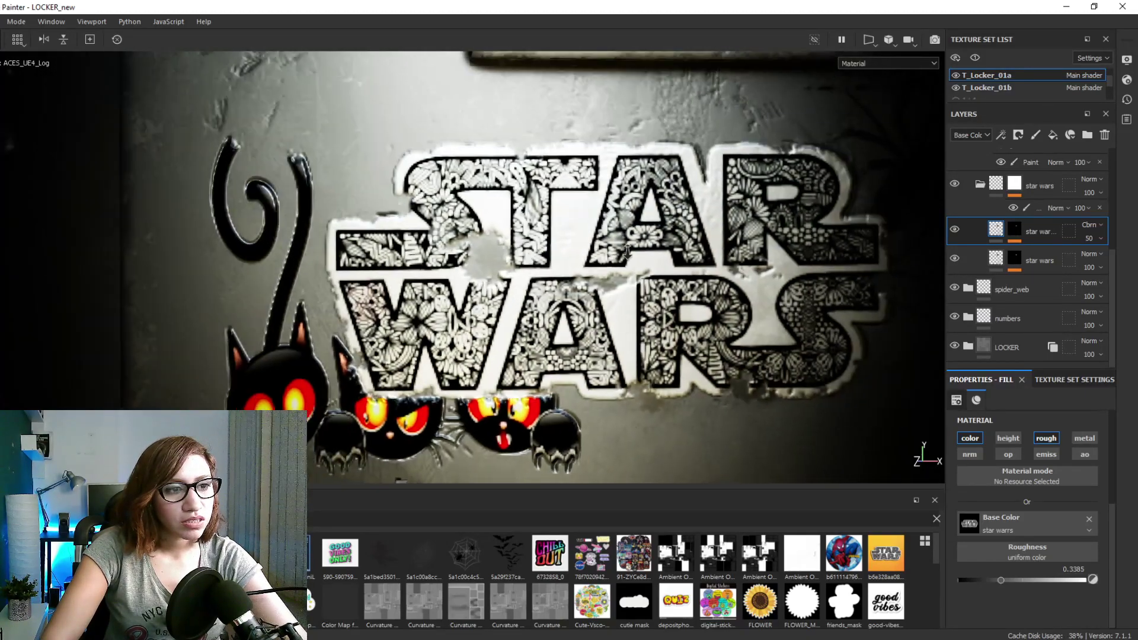
alt+middle_drag(532, 211, 492, 186)
alt+middle_drag(604, 346, 505, 134)
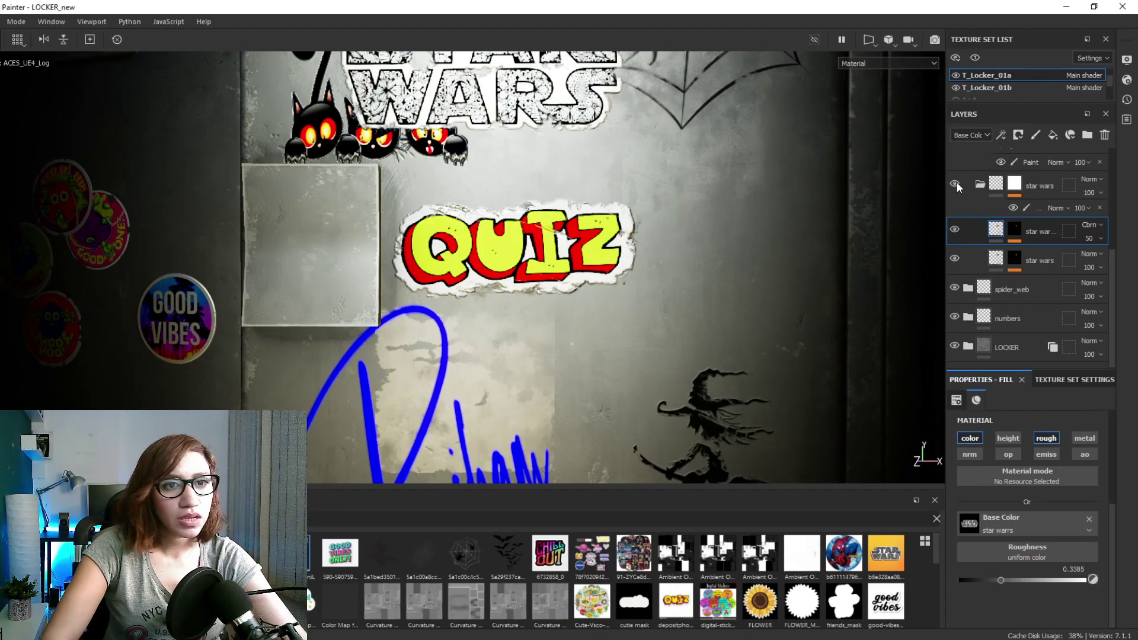
Collapse the star wars subfolder and the starwars_sticker folder in the layer stack
click(980, 184)
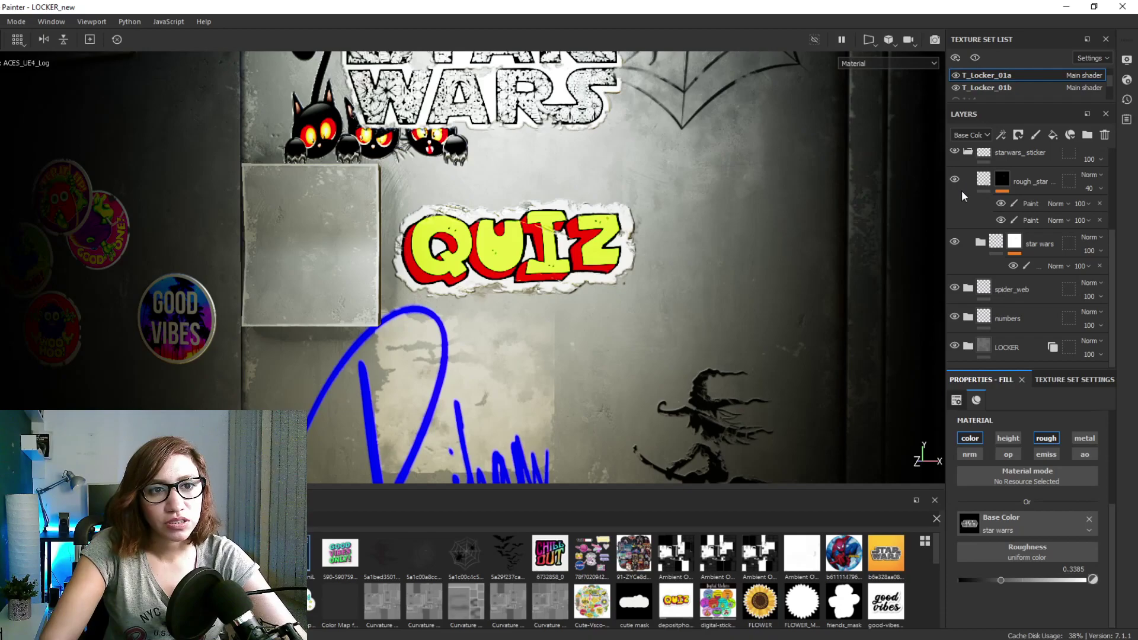
scroll(961, 204, up, 3)
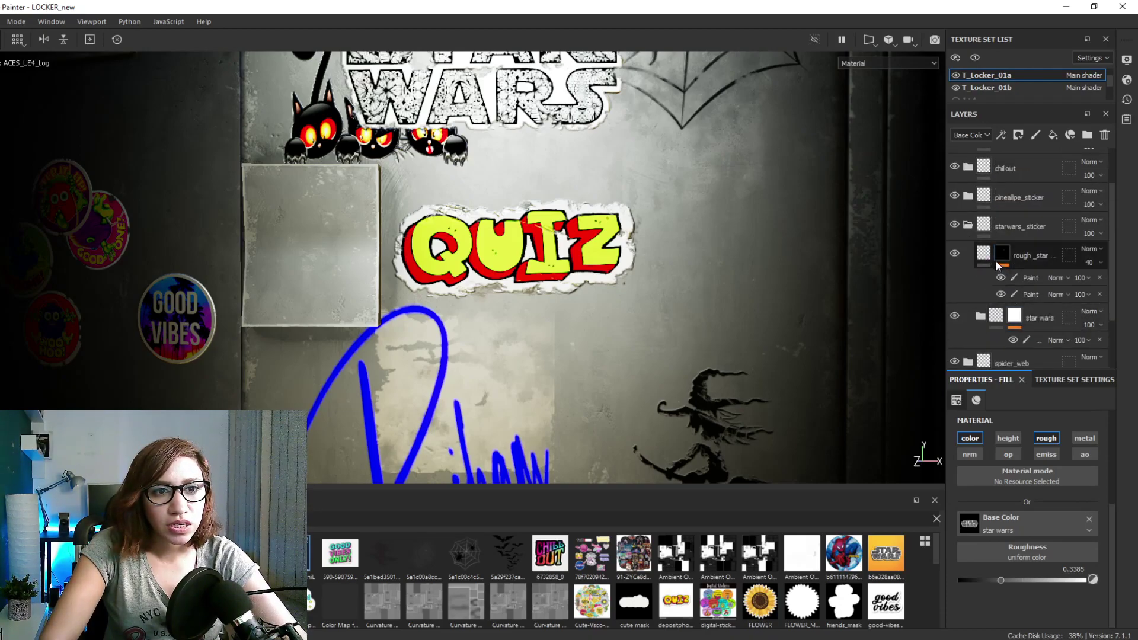
click(970, 225)
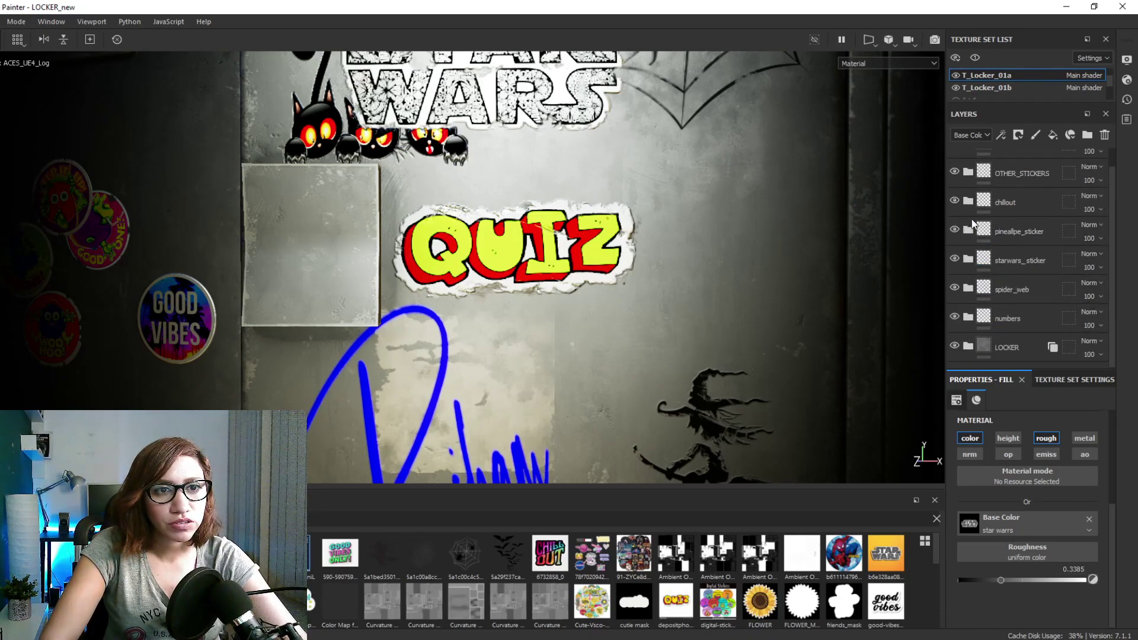
Expand the chillout folder, select the chill out fill layer and examine its sticker beside the LOC. 8 plate
click(969, 203)
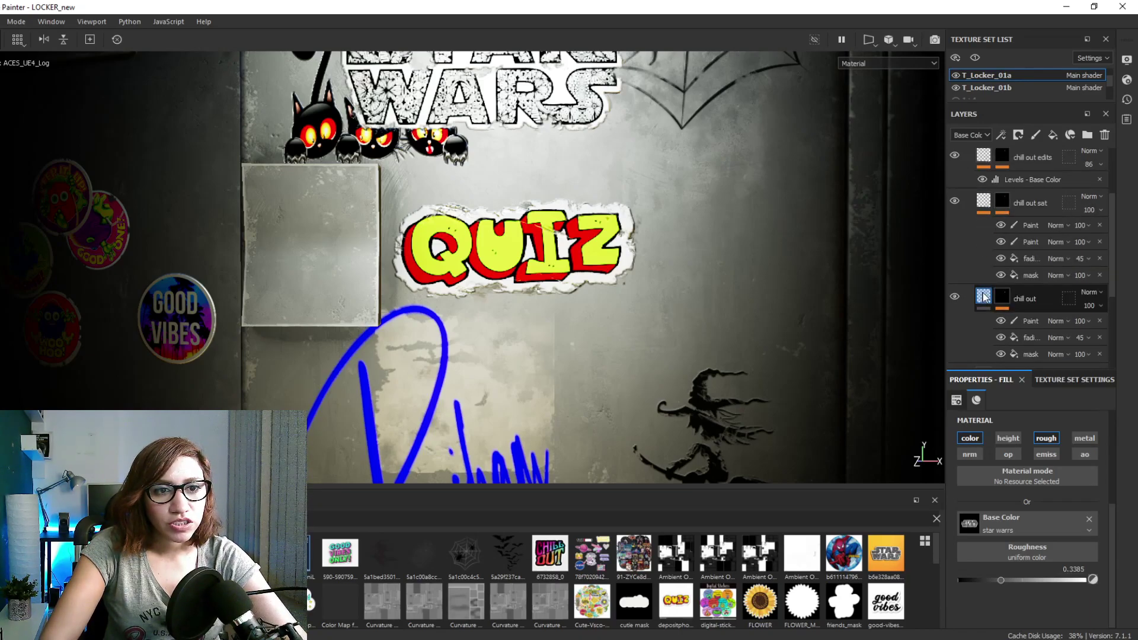
click(984, 308)
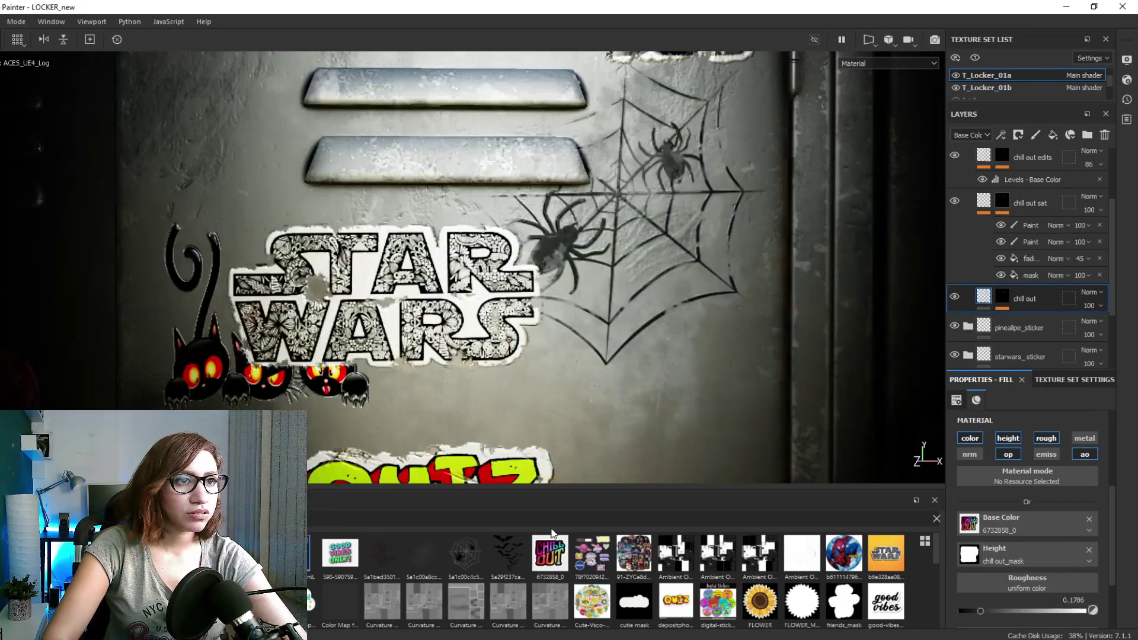
alt+middle_drag(618, 171, 556, 385)
scroll(584, 188, up, 2)
alt+middle_drag(650, 239, 620, 279)
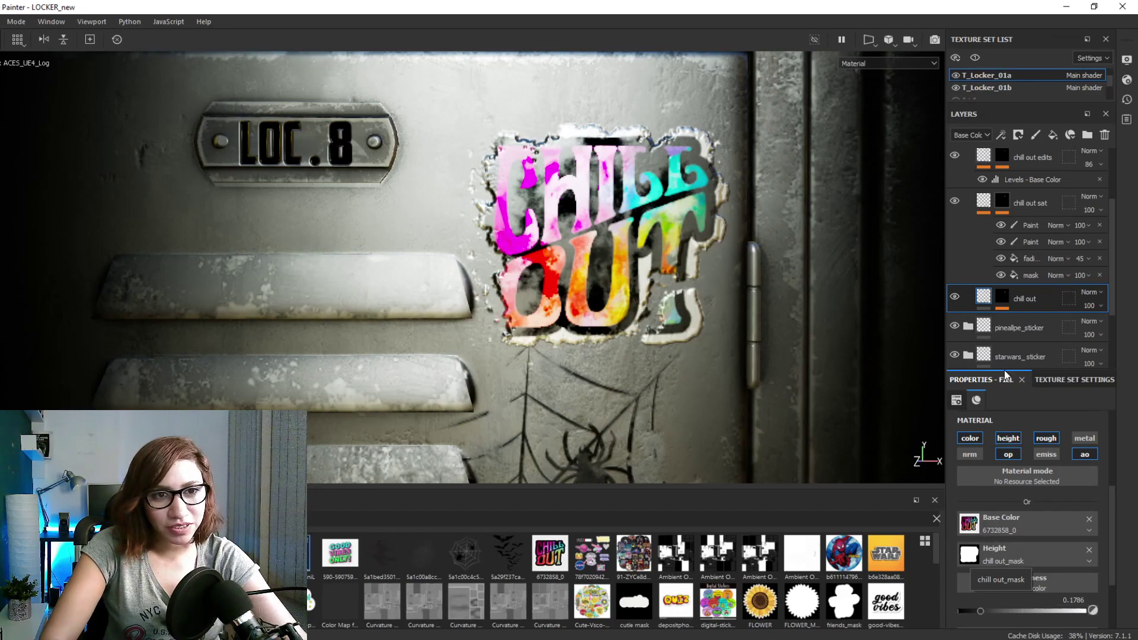
alt+drag(686, 318, 537, 260)
alt+middle_drag(621, 239, 538, 264)
alt+drag(542, 222, 549, 250)
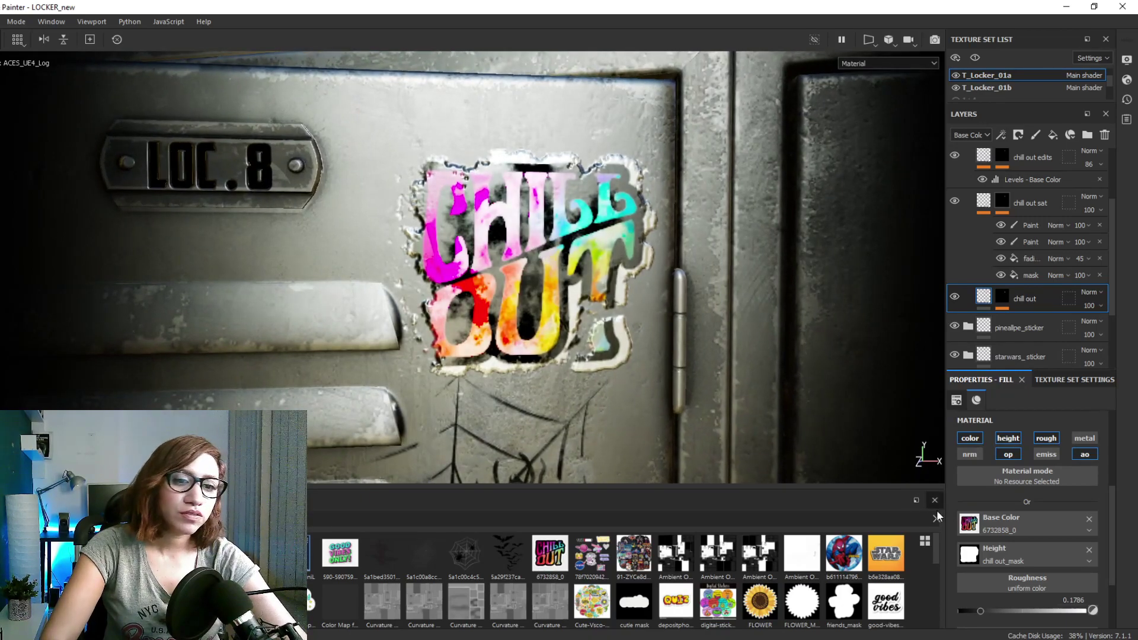
Switch the layer stack to the Height channel and set the chill out layer's opacity to 2 after trying stronger and zero relief
click(963, 138)
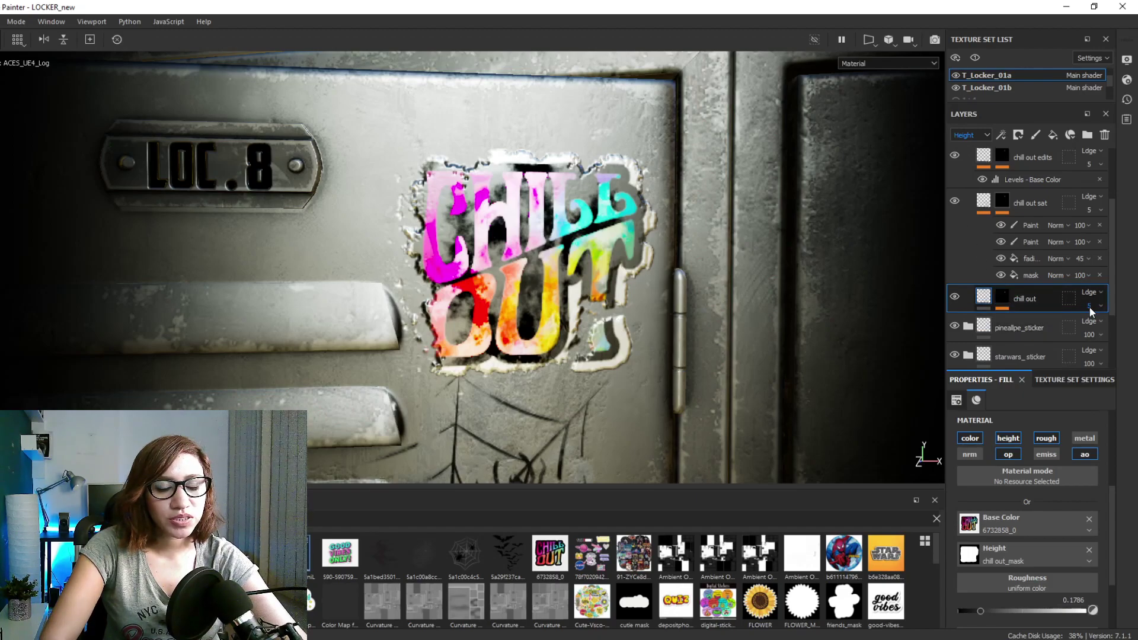
drag(1084, 327, 1133, 327)
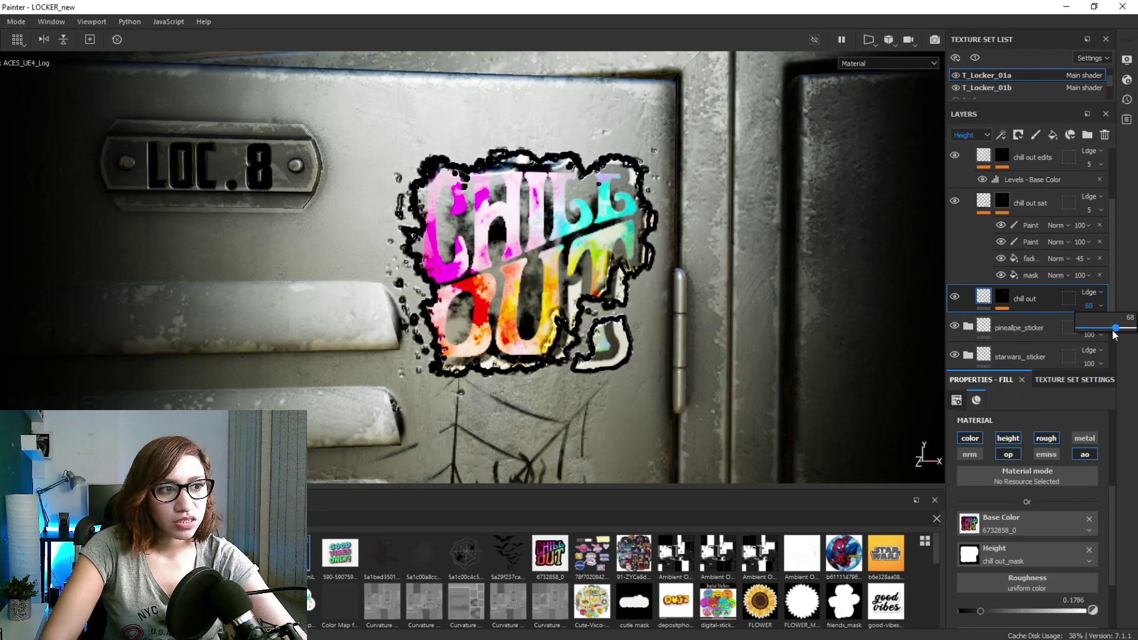
drag(1111, 332, 1072, 336)
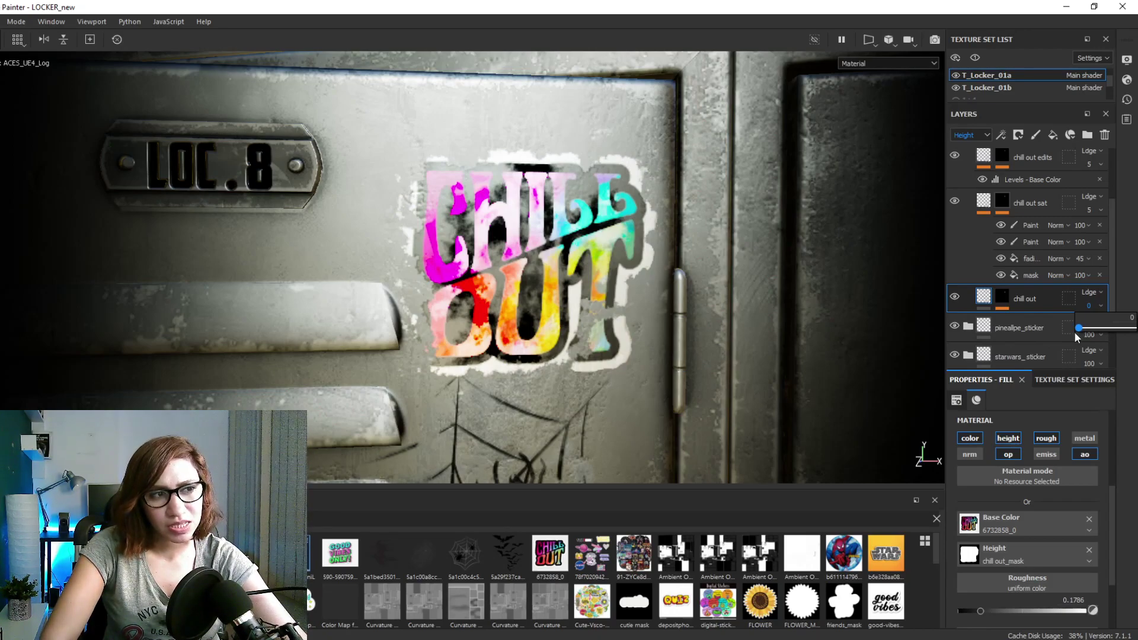
drag(1074, 331, 1081, 330)
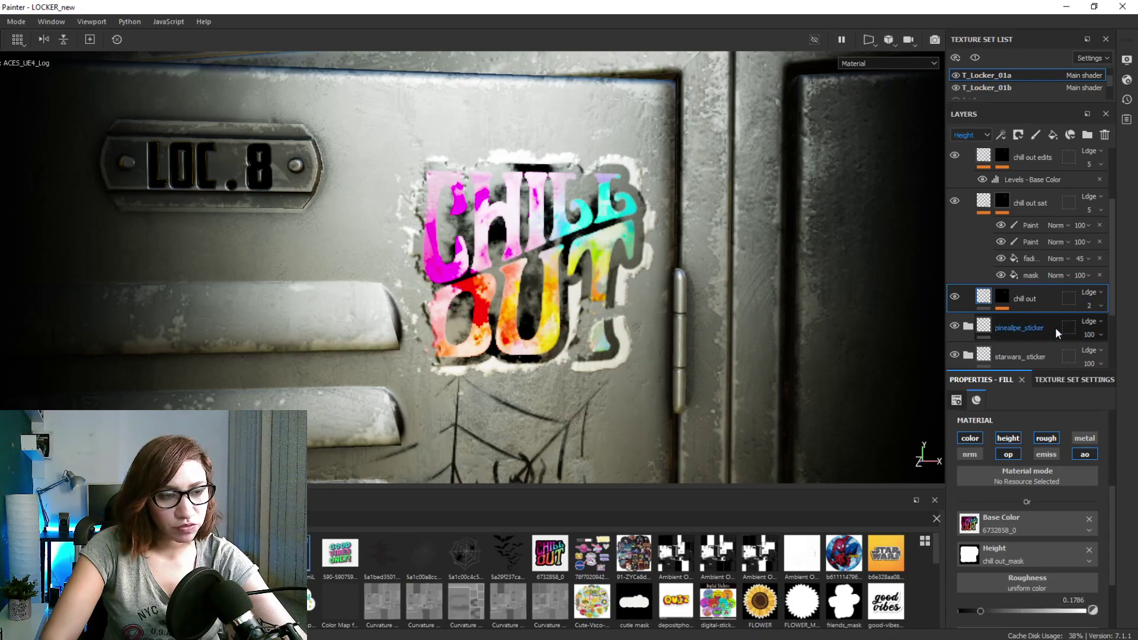
Set the chill out layer's Height opacity to 5 and check the sticker's relief up close and from farther away
alt+drag(708, 328, 551, 382)
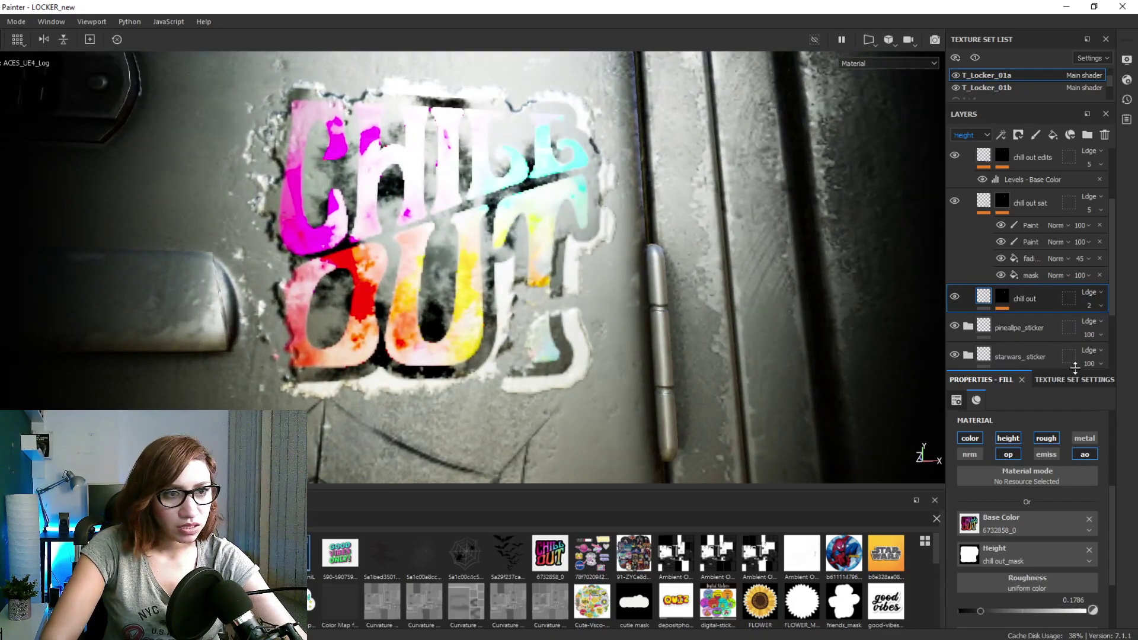
click(1088, 304)
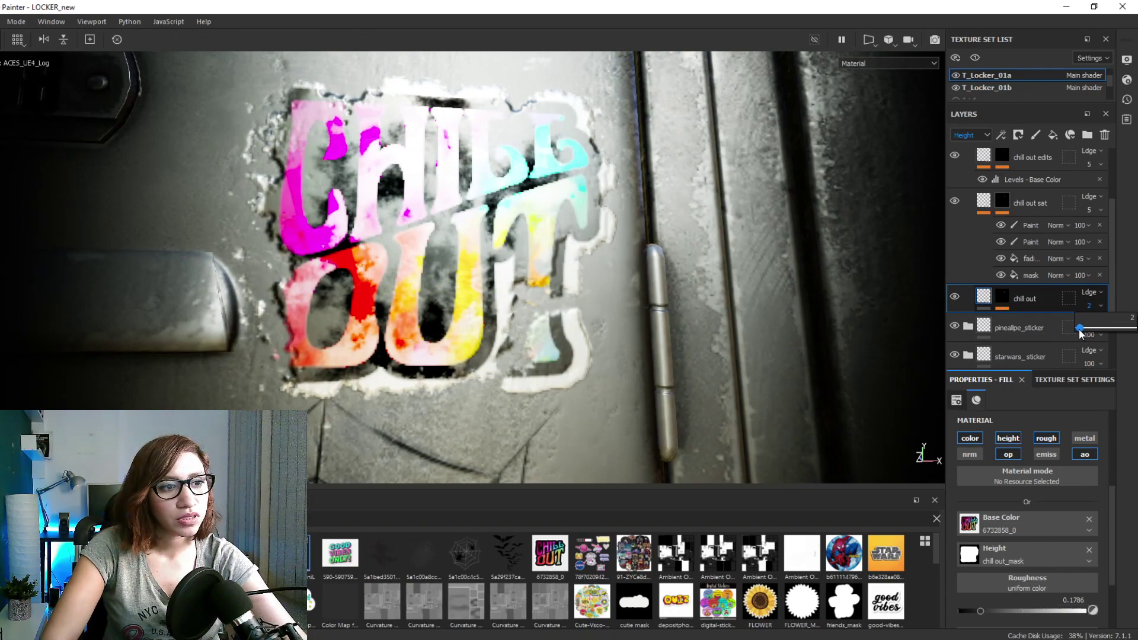
drag(1081, 333, 1082, 334)
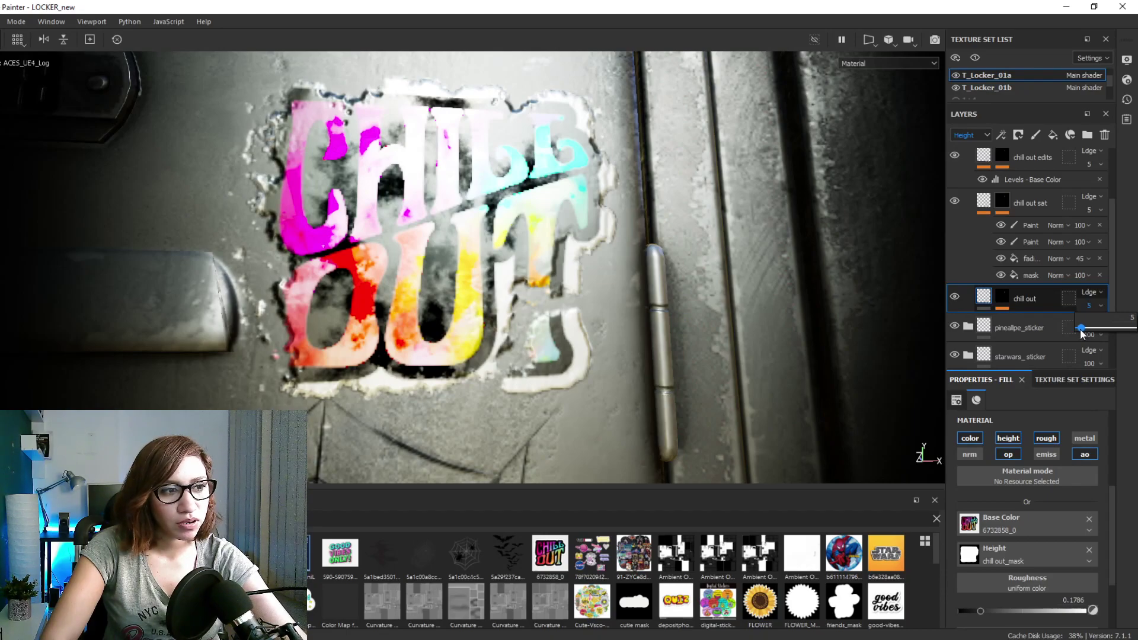
alt+right_drag(584, 400, 516, 150)
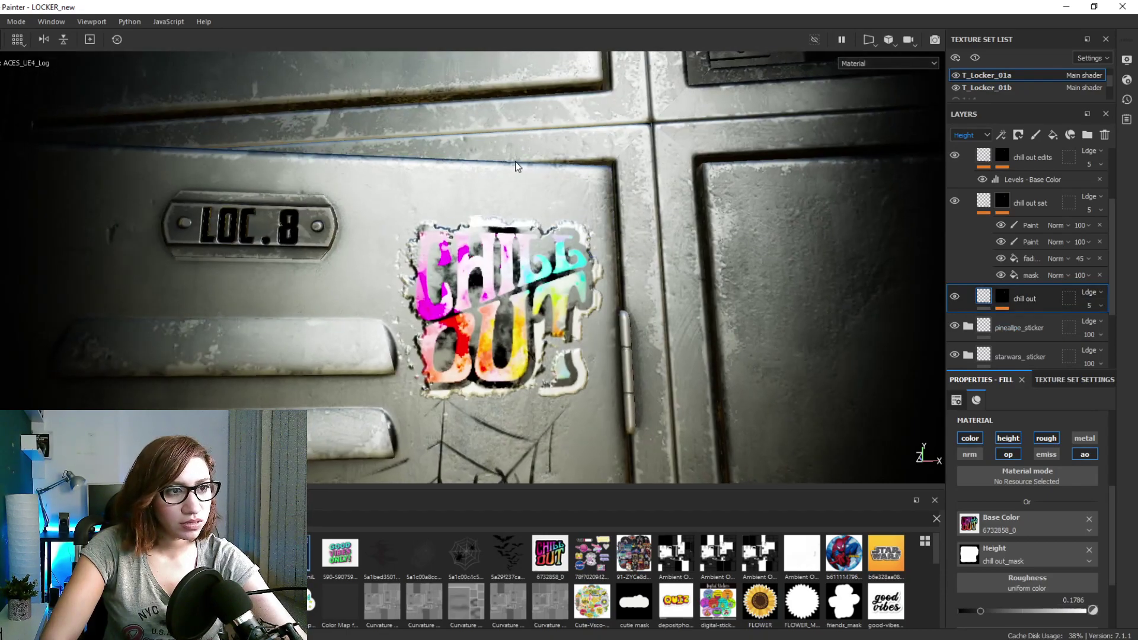
alt+right_drag(519, 319, 492, 196)
alt+middle_drag(471, 430, 500, 301)
alt+drag(501, 301, 716, 343)
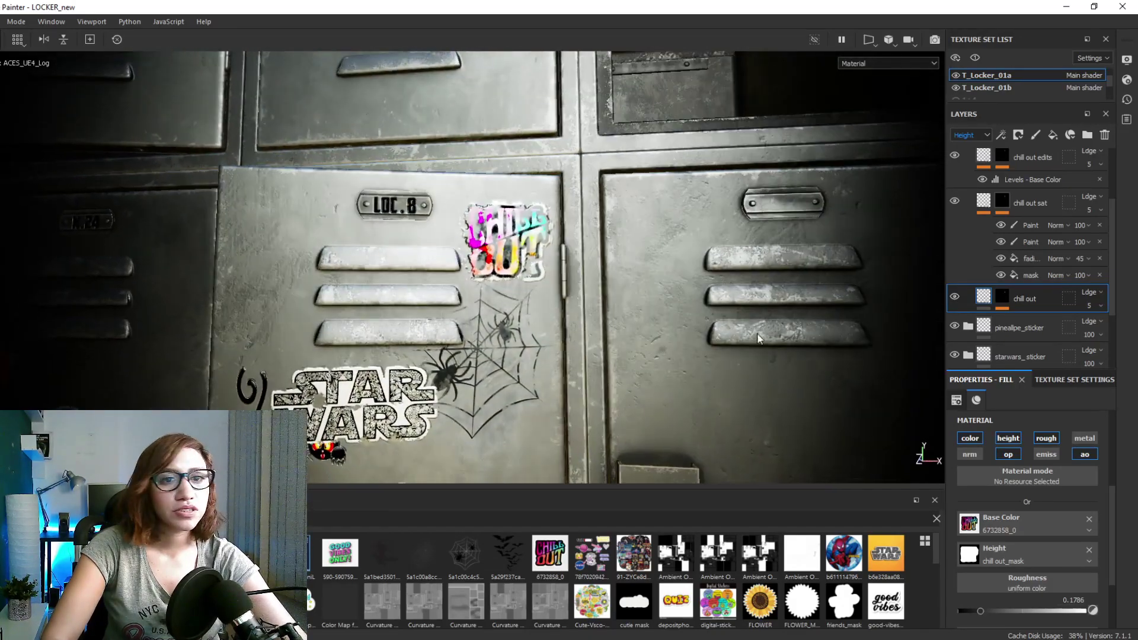
Review the layer stack's Height opacities and switch the stack to the Base Color channel
scroll(1044, 254, up, 1)
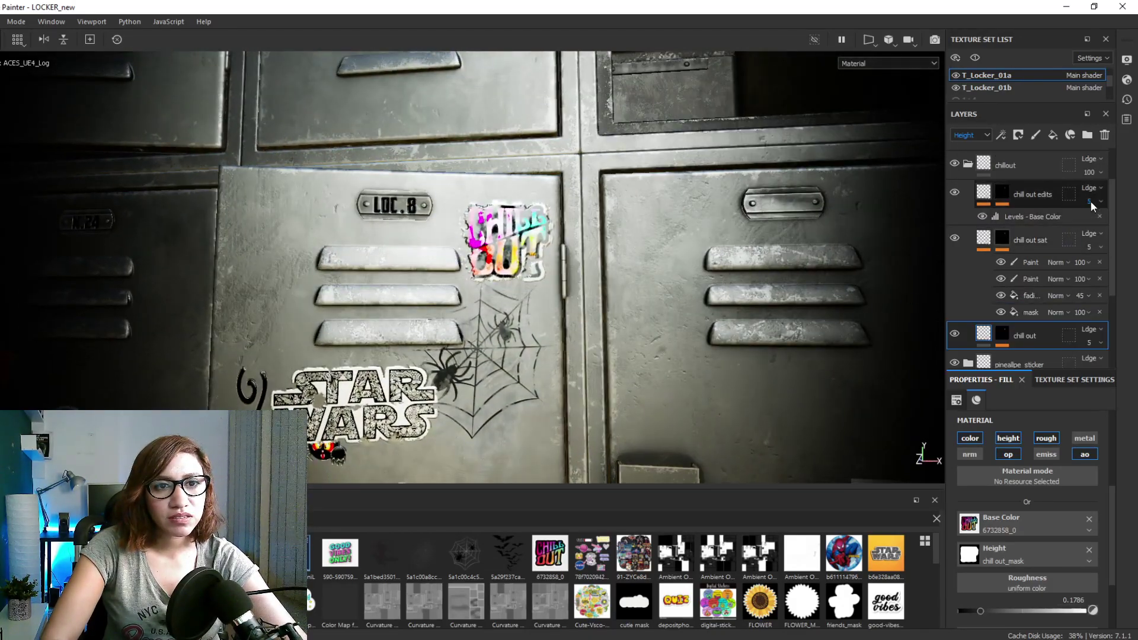
scroll(1074, 207, down, 1)
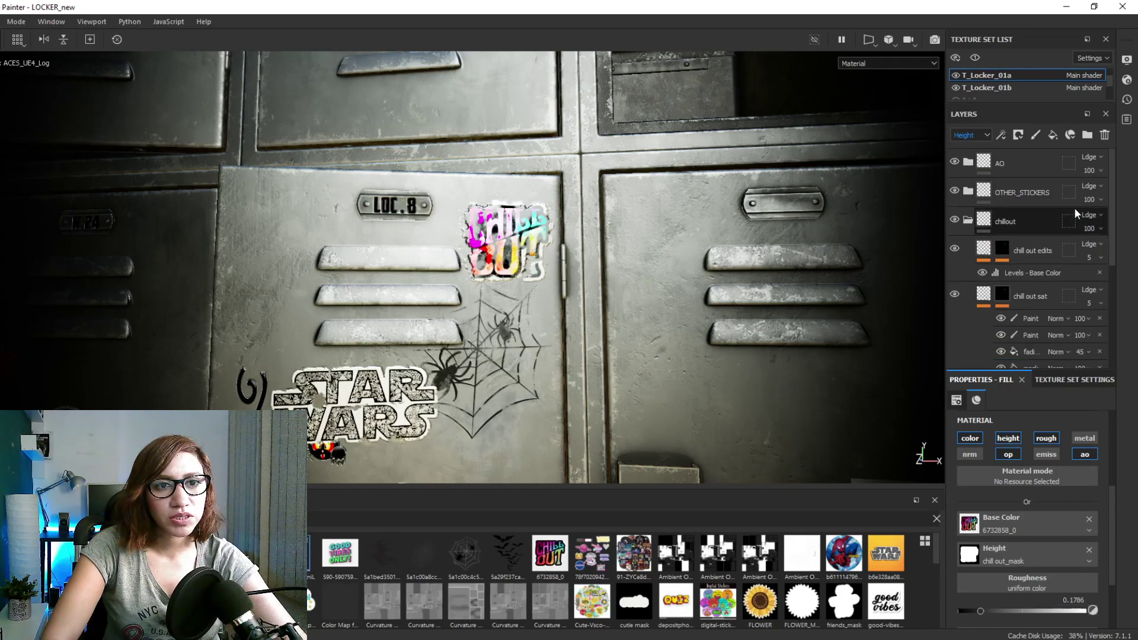
scroll(1067, 247, down, 2)
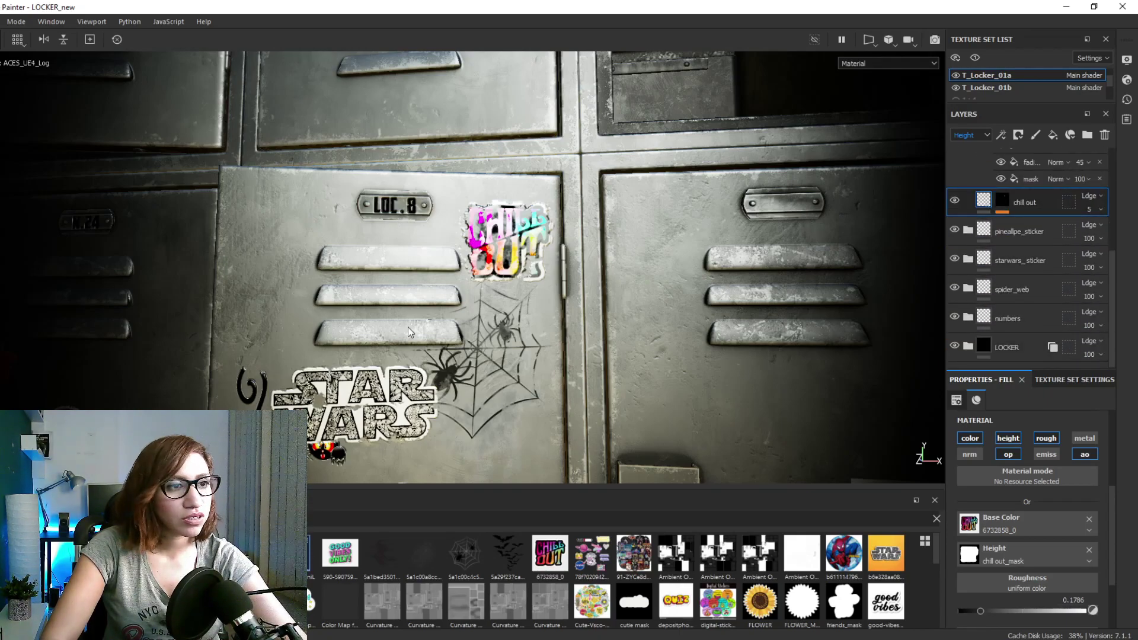
scroll(494, 232, up, 5)
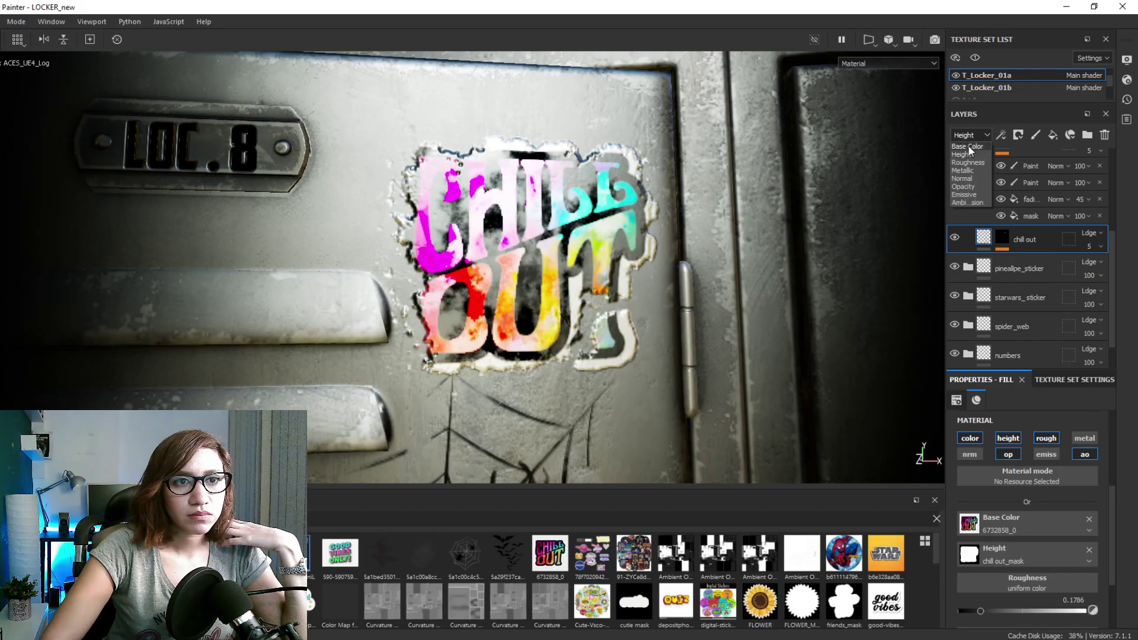
click(966, 146)
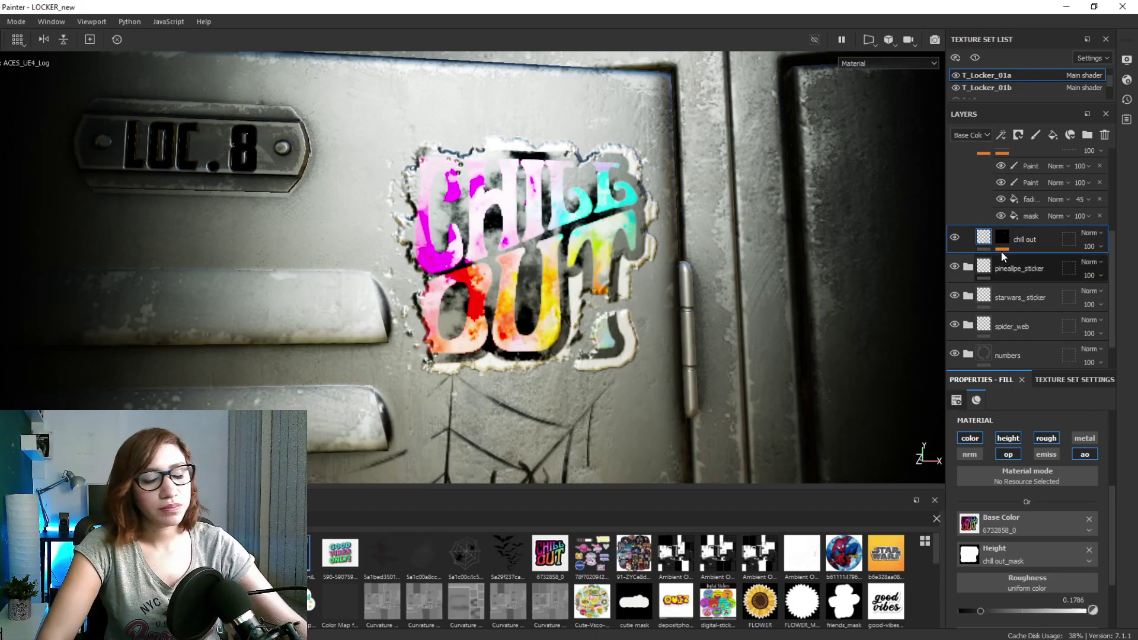
scroll(987, 257, up, 2)
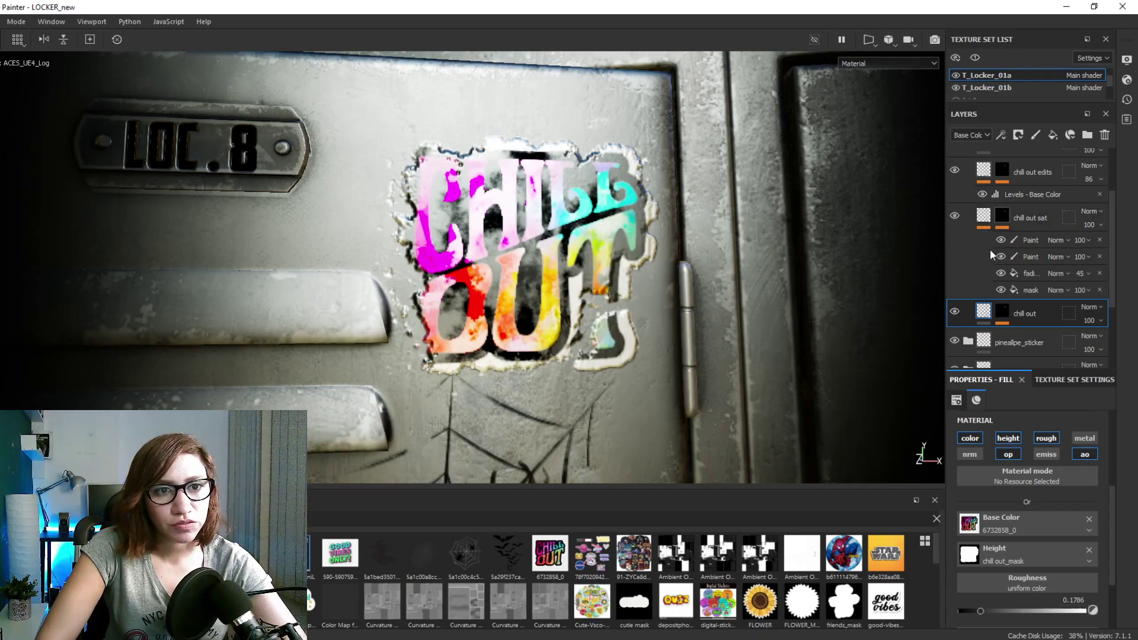
Set the midtone of the chill out sat layer's Base Color Levels to 0.287
click(1033, 230)
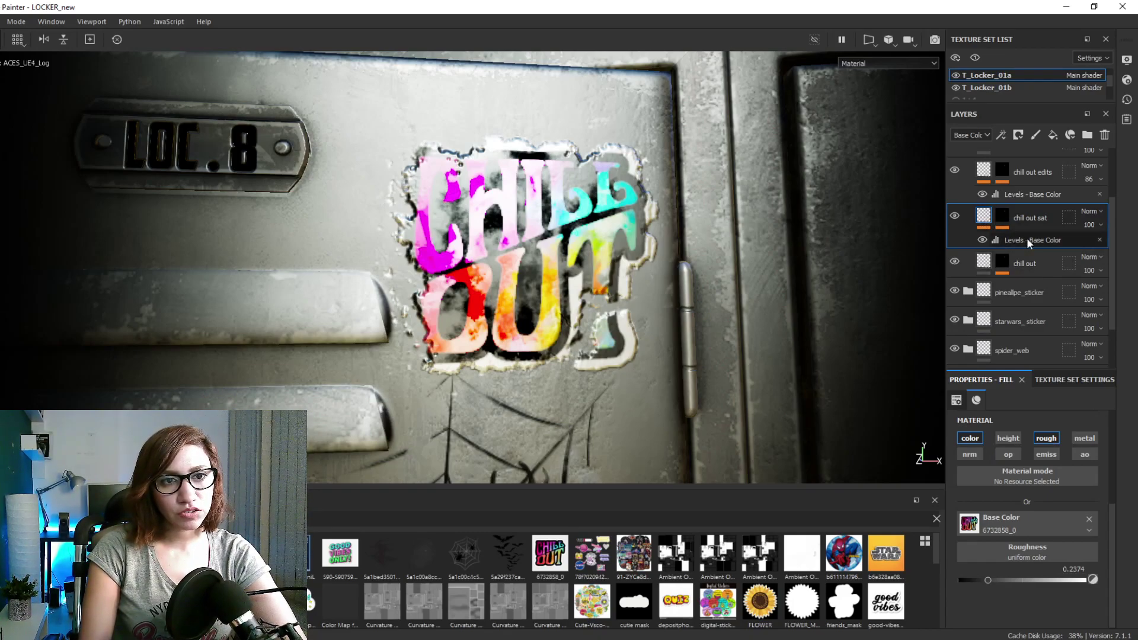
click(1028, 241)
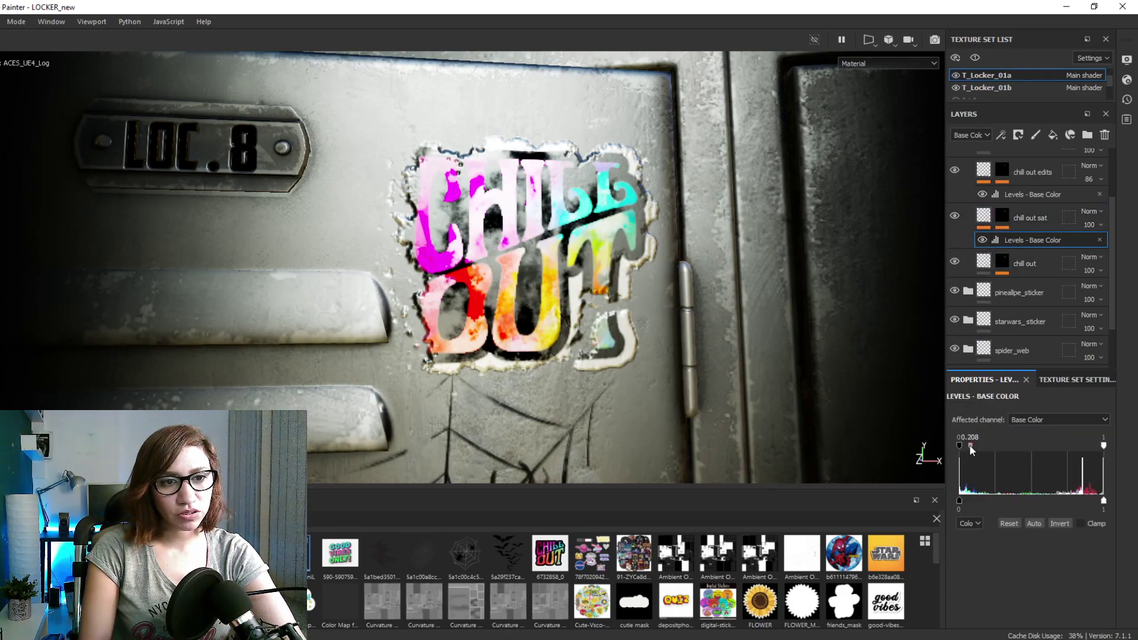
mouse_move(971, 448)
mouse_down()
mouse_move(1040, 453)
mouse_move(976, 447)
mouse_up()
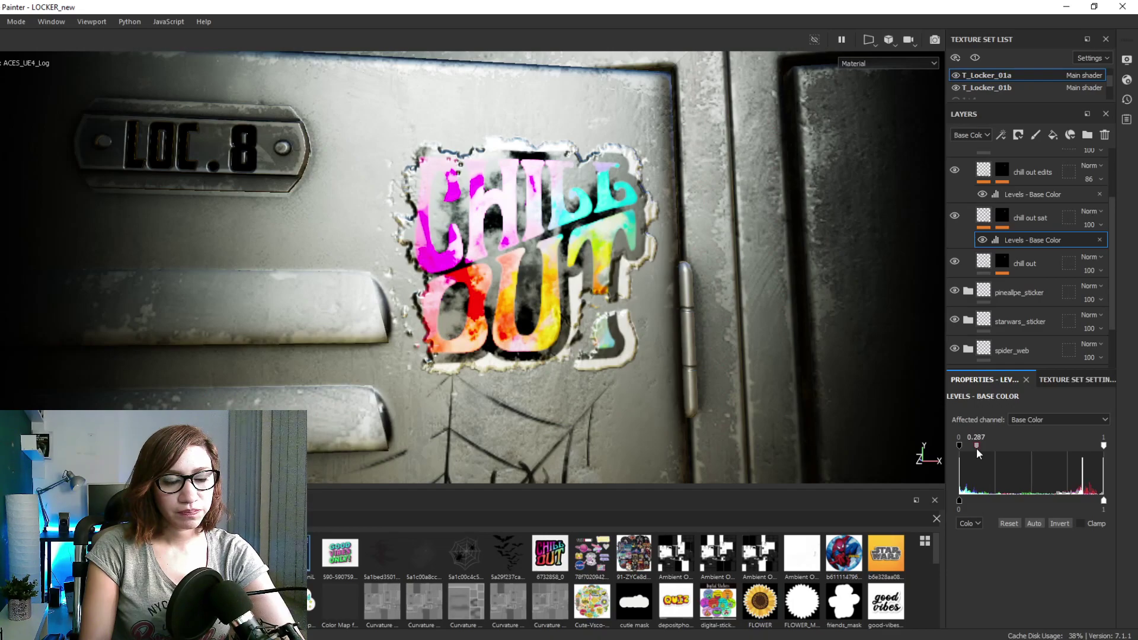
Inspect the chill out sat layer's mask paint and fading fill, and compare the sticker with the layer hidden and shown
click(1006, 225)
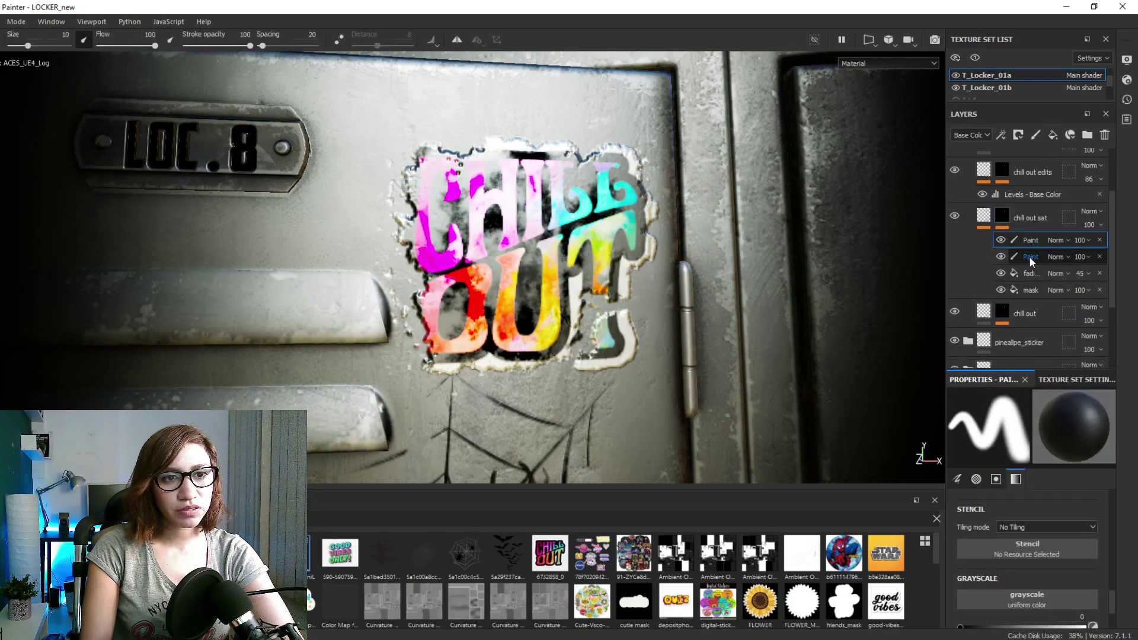
click(1023, 274)
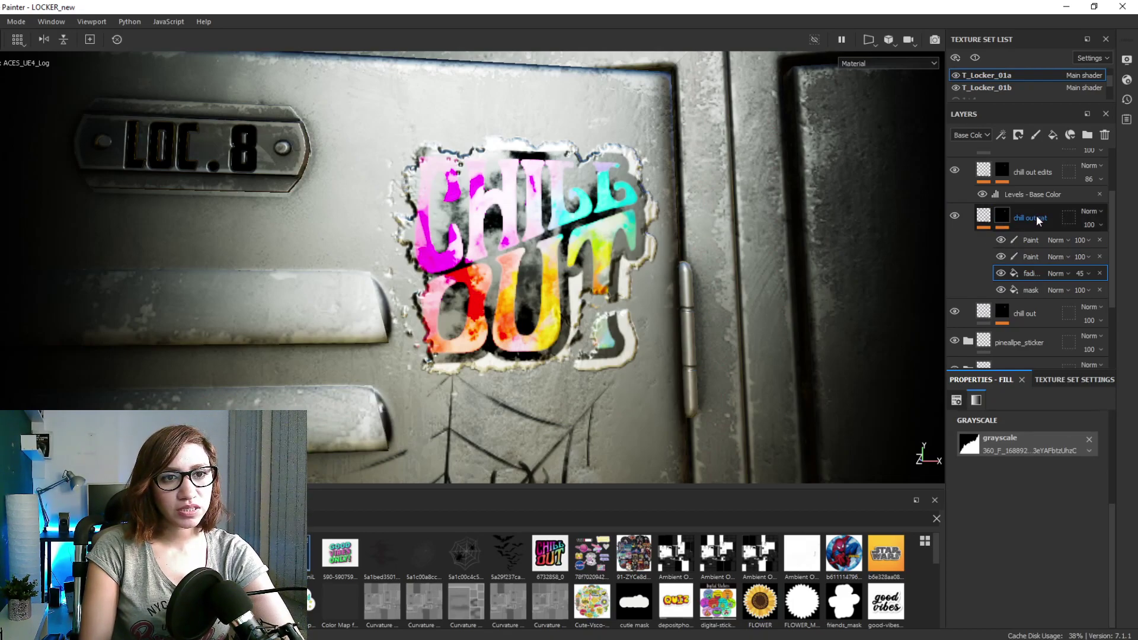
click(955, 215)
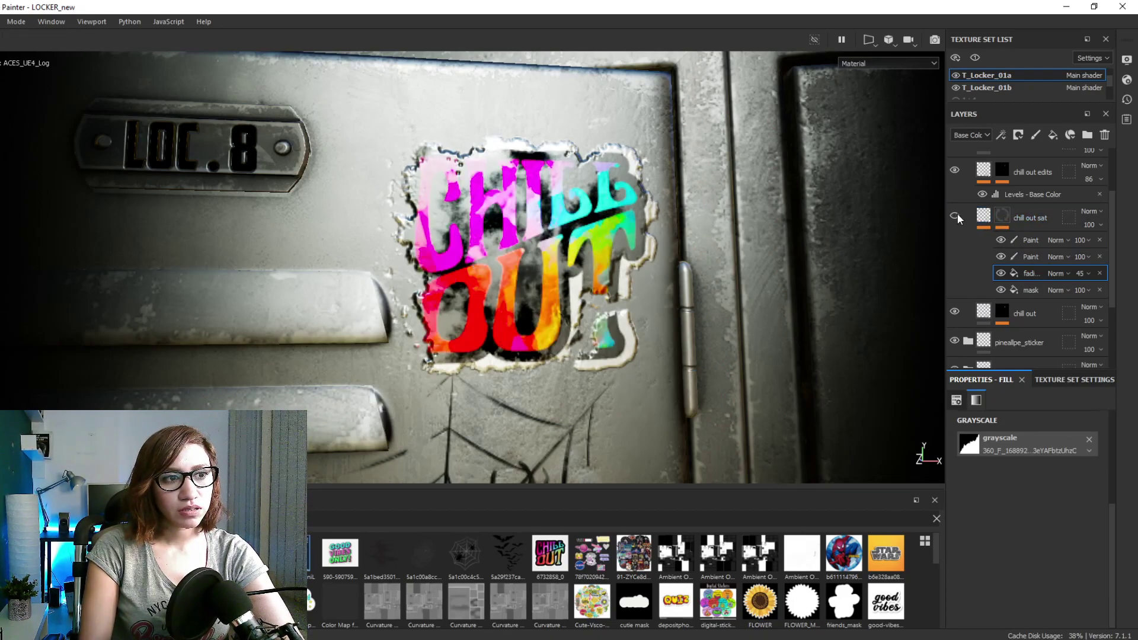
click(955, 215)
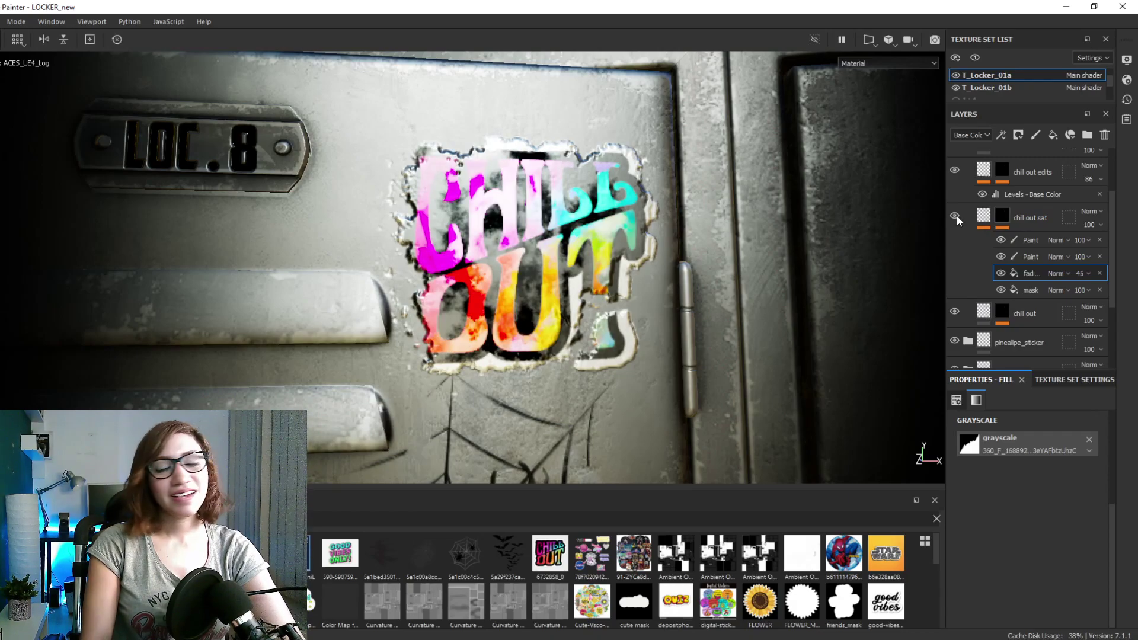
click(955, 216)
click(956, 216)
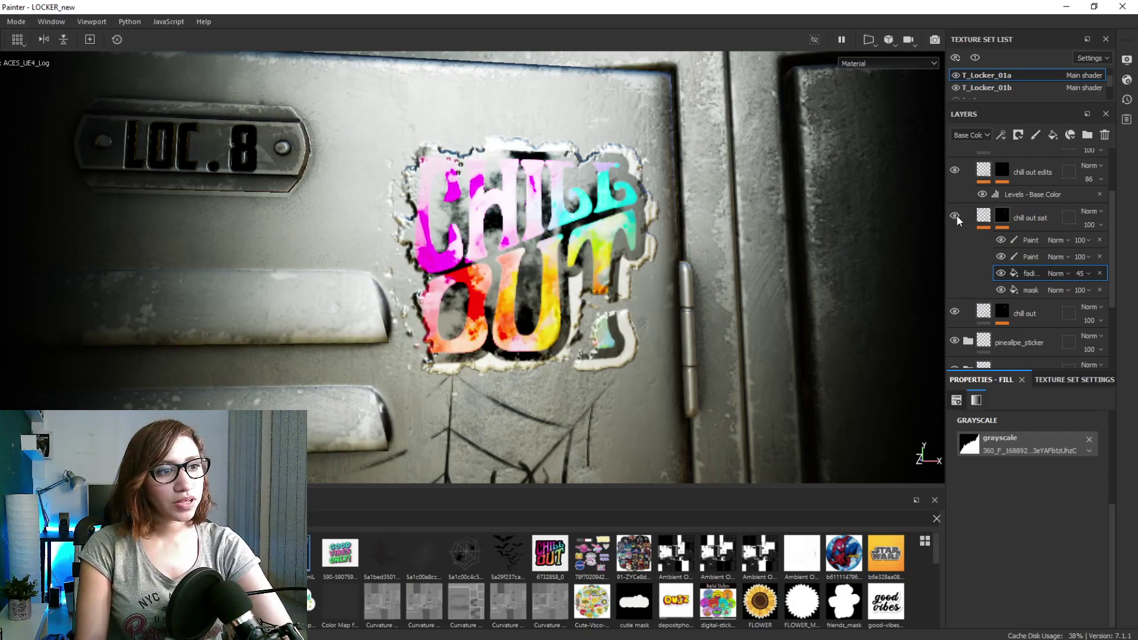
alt+drag(623, 318, 601, 322)
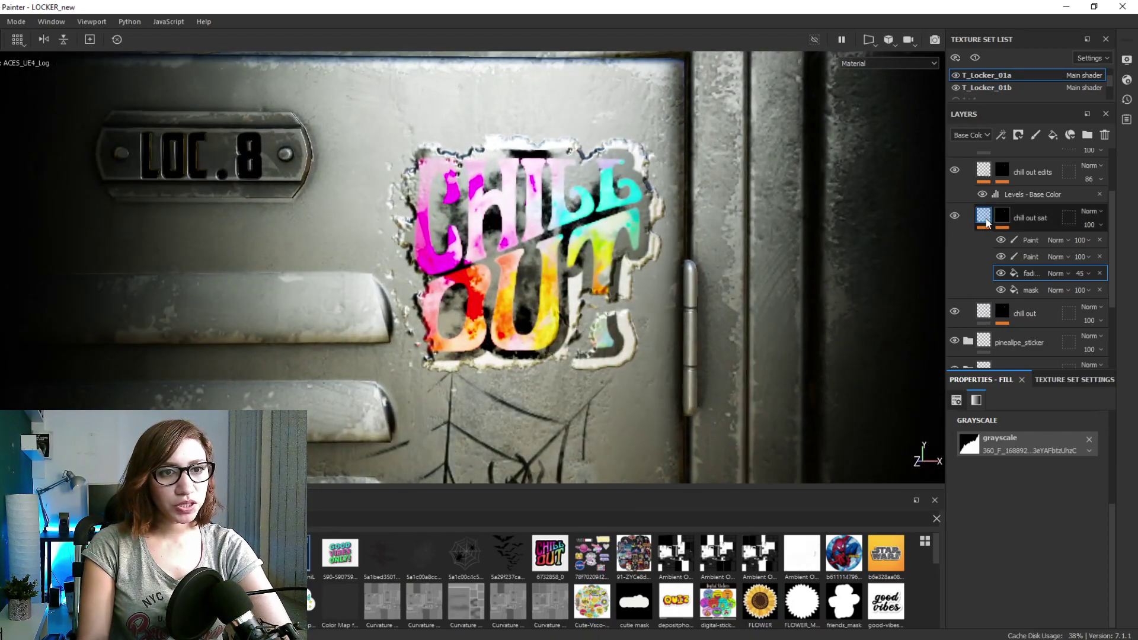
Check the fill of the chill out sat layer, select chill out edits and compare the sticker with that layer hidden and shown
click(977, 225)
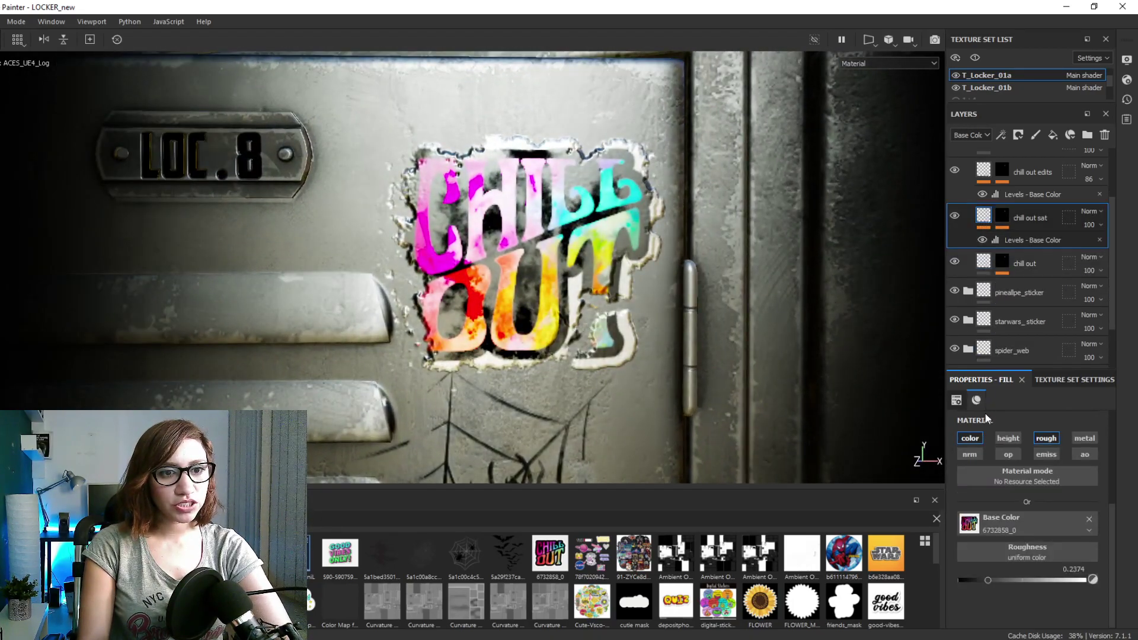
click(1012, 238)
scroll(1020, 178, up, 1)
click(960, 213)
click(955, 206)
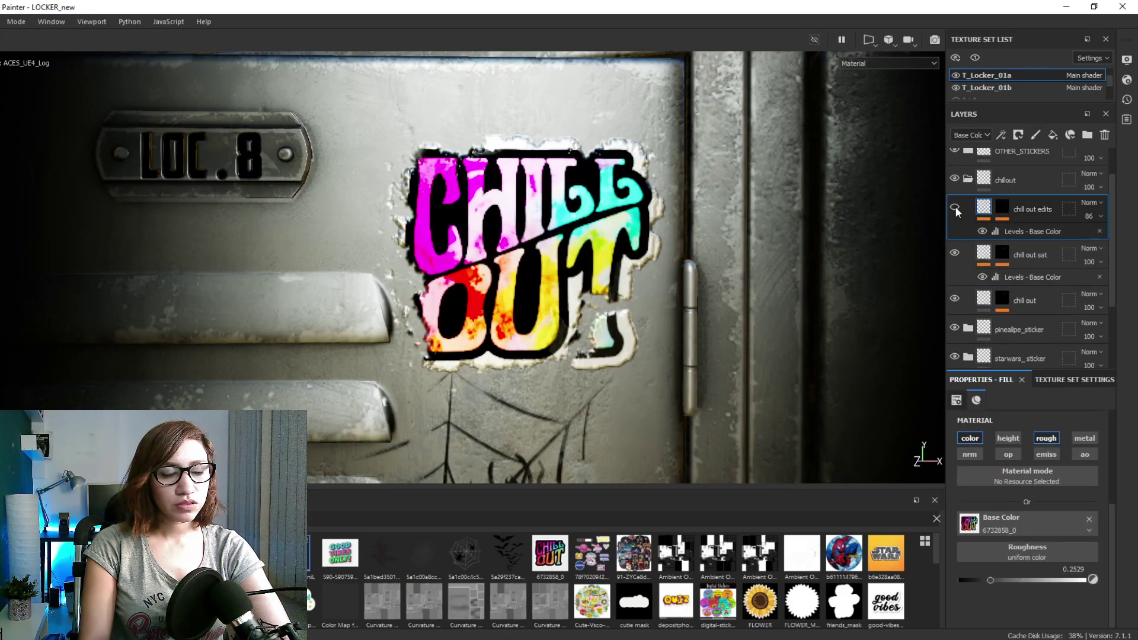
click(955, 207)
click(955, 206)
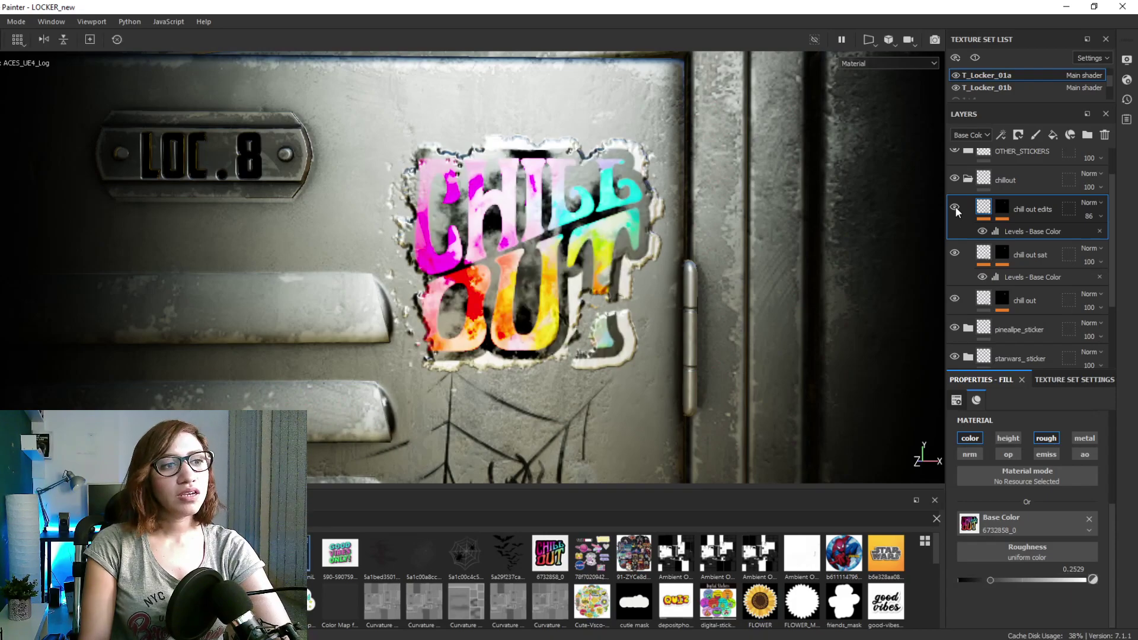
Select the uppermost Paint effect in the chill out edits mask and collapse the chillout folder
click(1005, 205)
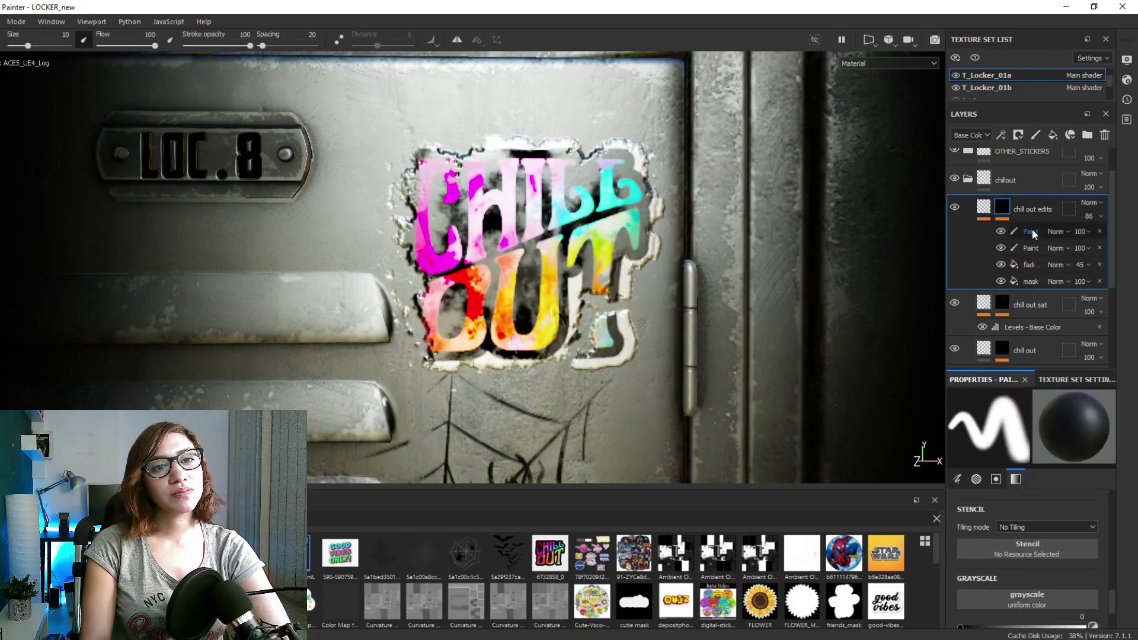
click(1002, 231)
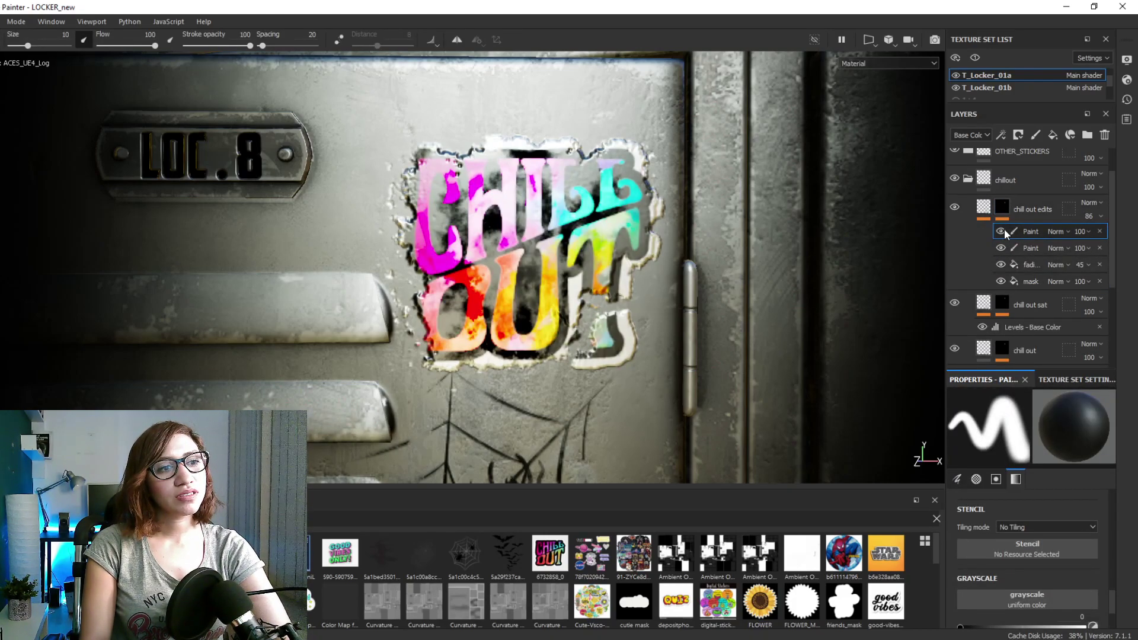
click(968, 178)
Examine the Star Wars sticker and the red-eyed cats beneath it up close from several angles
alt+right_drag(533, 299, 498, 107)
alt+middle_drag(560, 306, 692, 181)
alt+right_drag(688, 317, 727, 204)
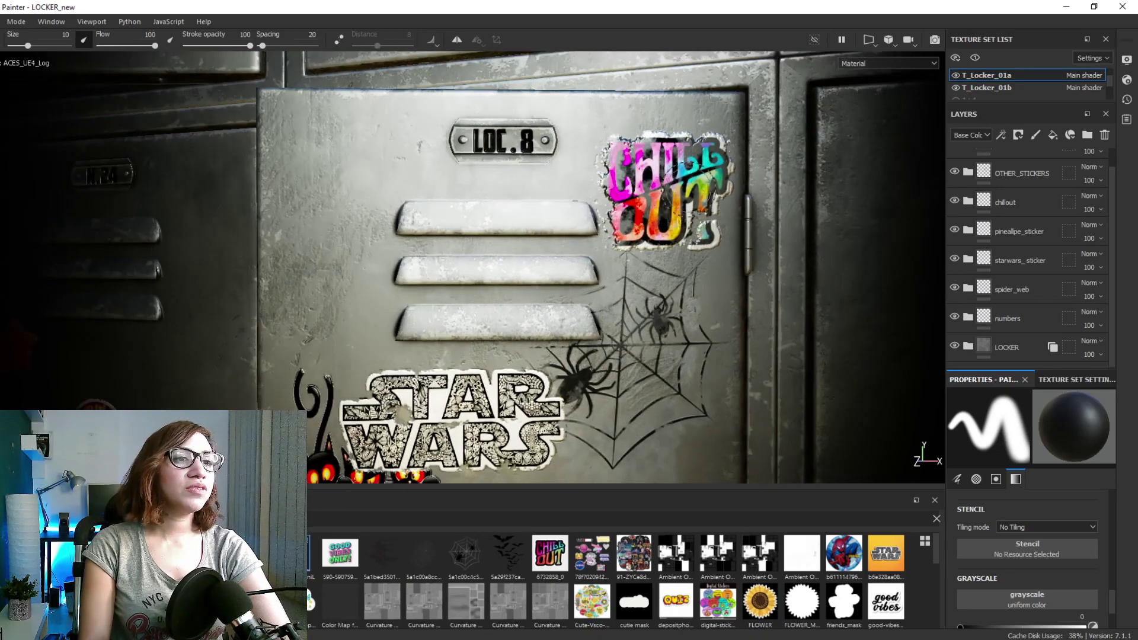
alt+middle_drag(612, 326, 705, 59)
scroll(456, 160, down, 2)
scroll(474, 208, up, 8)
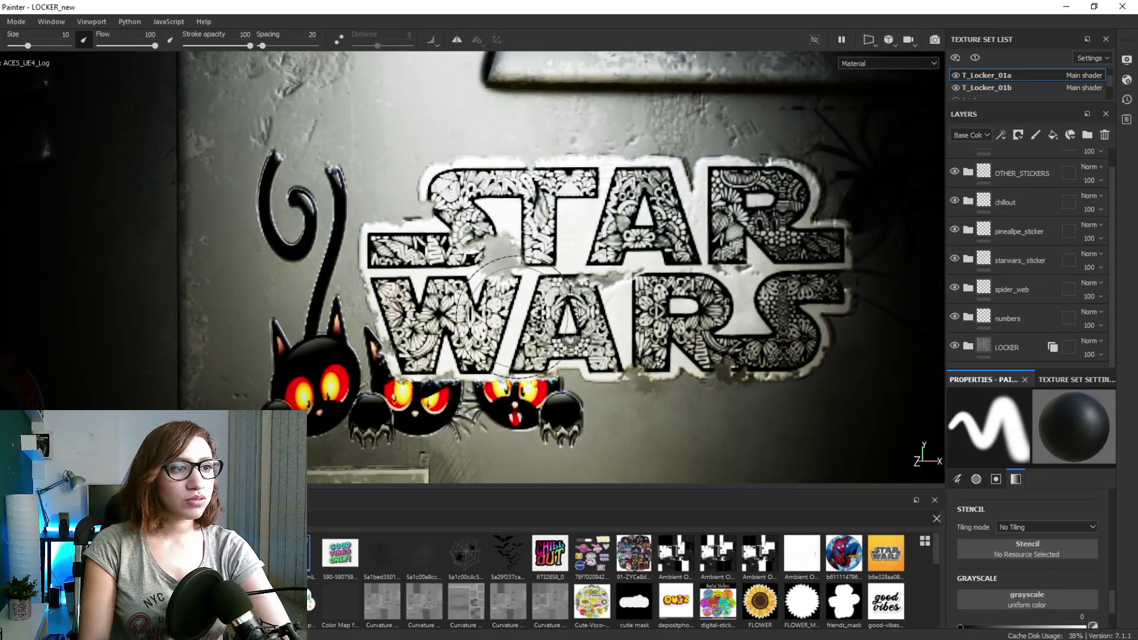
alt+drag(512, 316, 598, 329)
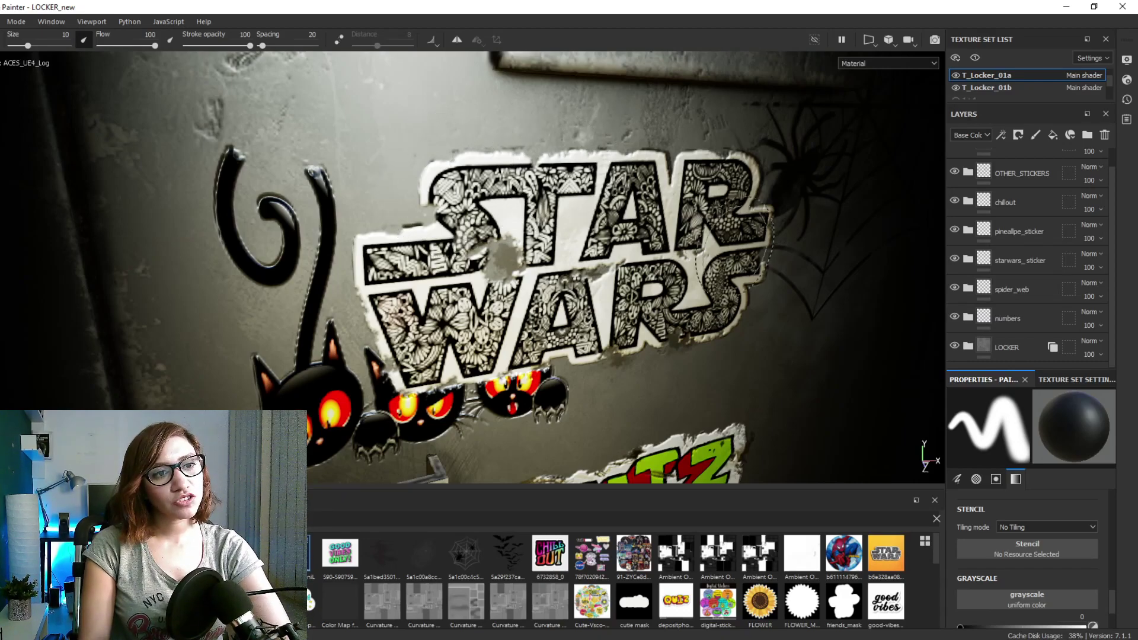
scroll(630, 384, down, 5)
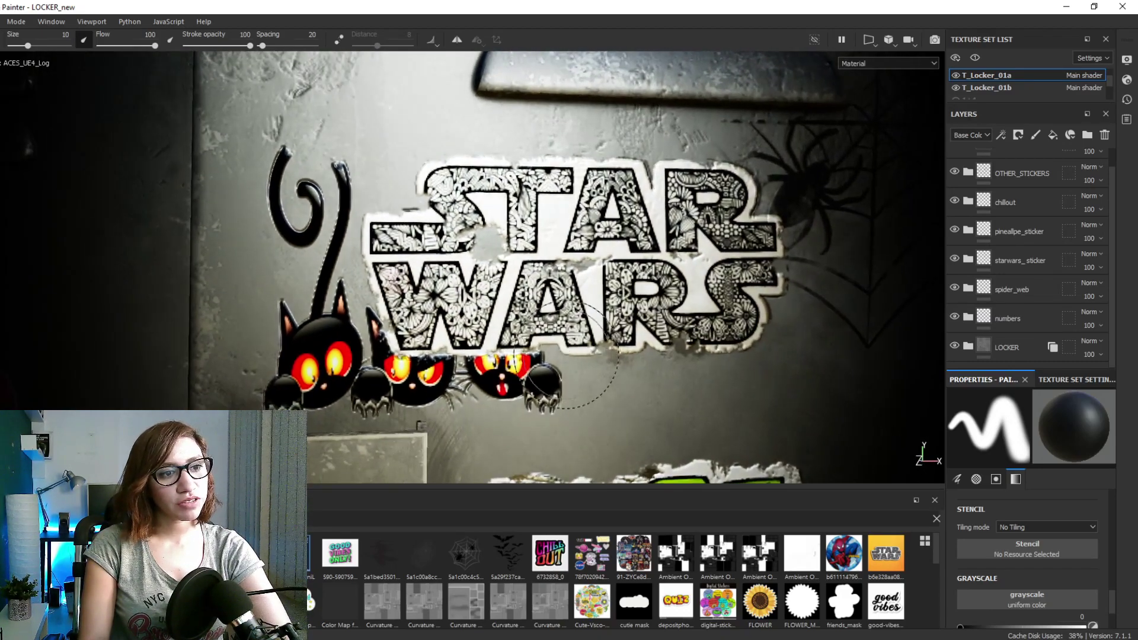
alt+middle_drag(623, 326, 577, 332)
scroll(578, 331, up, 3)
mouse_move(578, 331)
alt+mouse_down()
mouse_move(502, 325)
mouse_move(578, 317)
alt+mouse_up()
scroll(578, 317, down, 3)
Examine the Quiz sticker, the blue signature and the black cat sticker on the lower part of the LOC. 8 door
mouse_move(564, 427)
alt+middle_down()
mouse_move(551, 252)
mouse_move(517, 215)
mouse_move(545, 182)
alt+middle_up()
scroll(592, 399, up, 3)
mouse_move(592, 399)
alt+mouse_down()
mouse_move(602, 381)
mouse_move(540, 422)
alt+mouse_up()
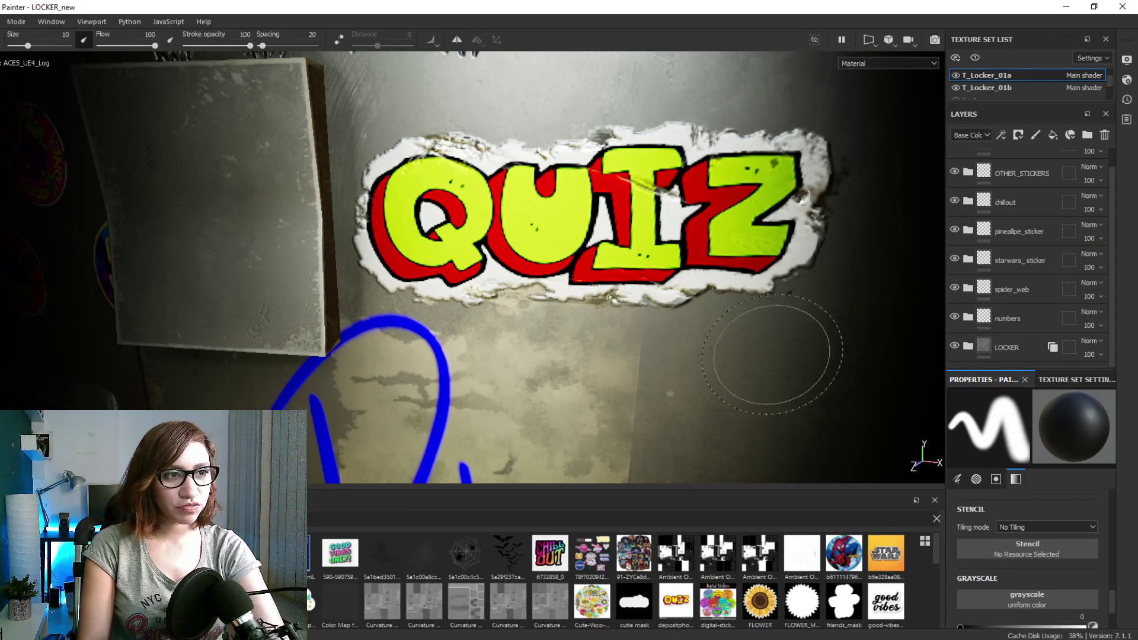
scroll(684, 294, down, 3)
alt+middle_drag(684, 293, 700, 77)
alt+middle_drag(581, 330, 613, 187)
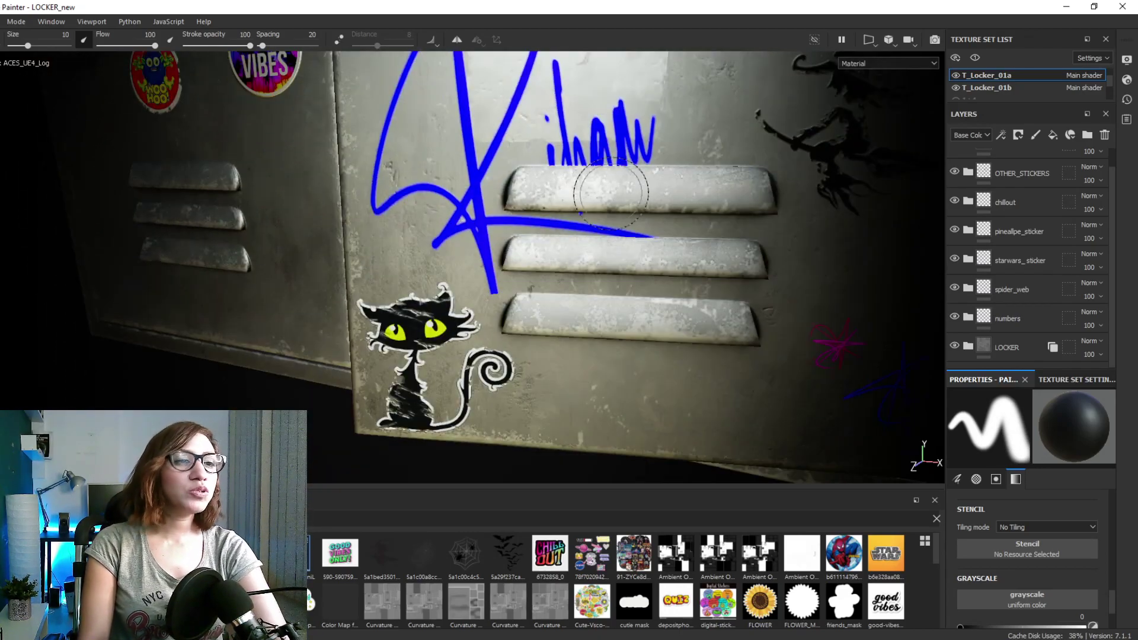
alt+drag(578, 356, 593, 234)
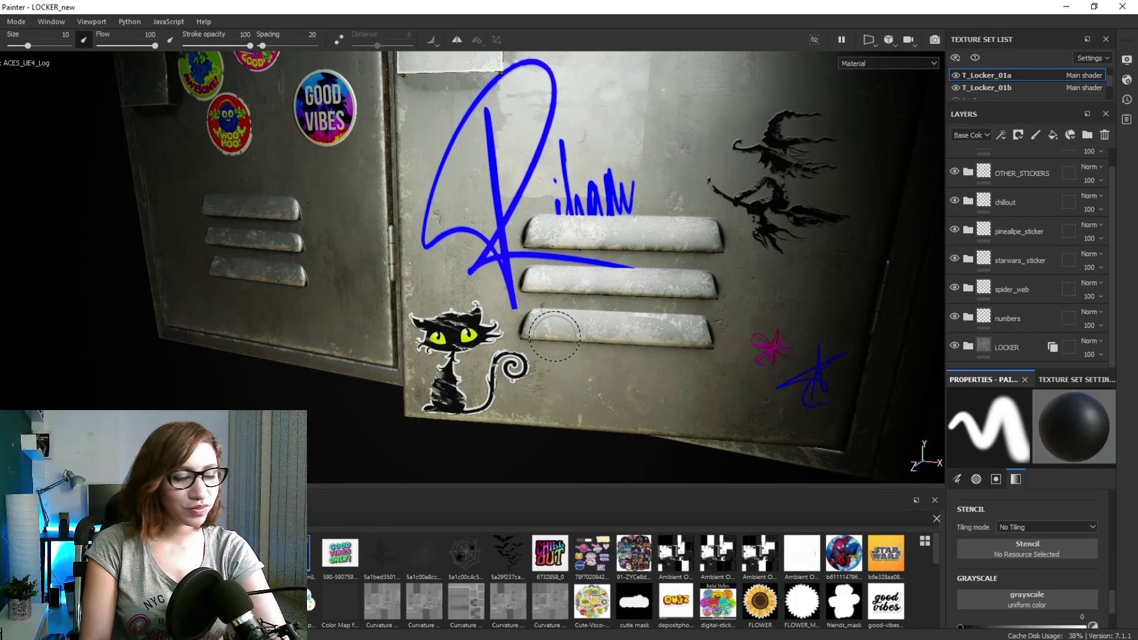
alt+drag(478, 342, 432, 259)
scroll(447, 320, up, 2)
alt+middle_drag(487, 244, 536, 136)
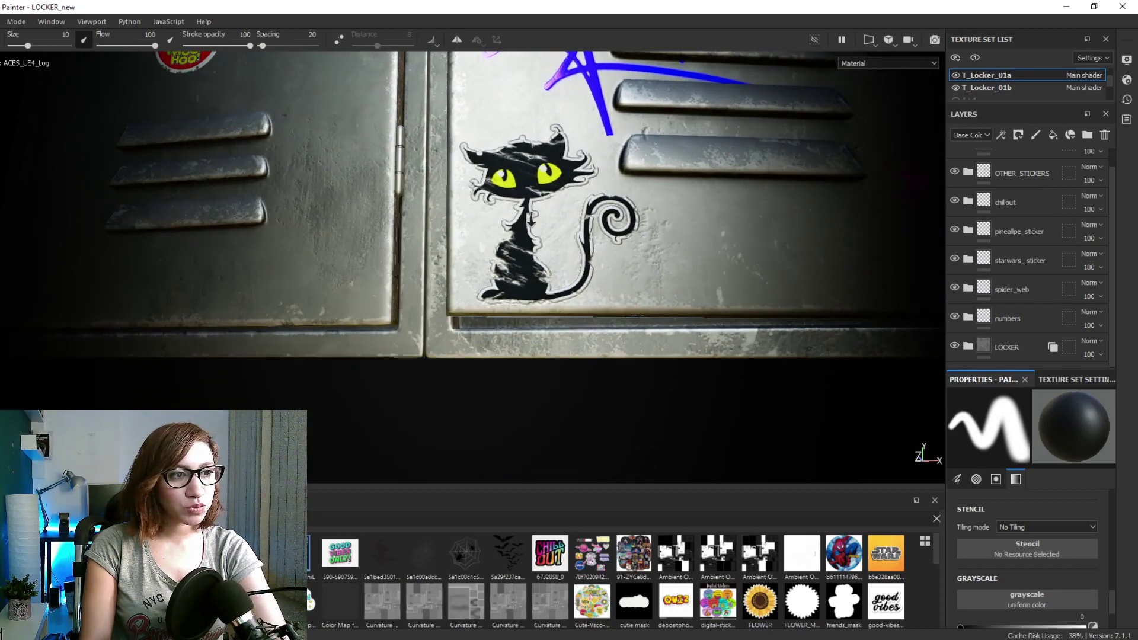
scroll(536, 195, up, 2)
mouse_move(566, 308)
alt+mouse_down()
mouse_move(660, 338)
mouse_move(643, 361)
mouse_move(598, 350)
alt+mouse_up()
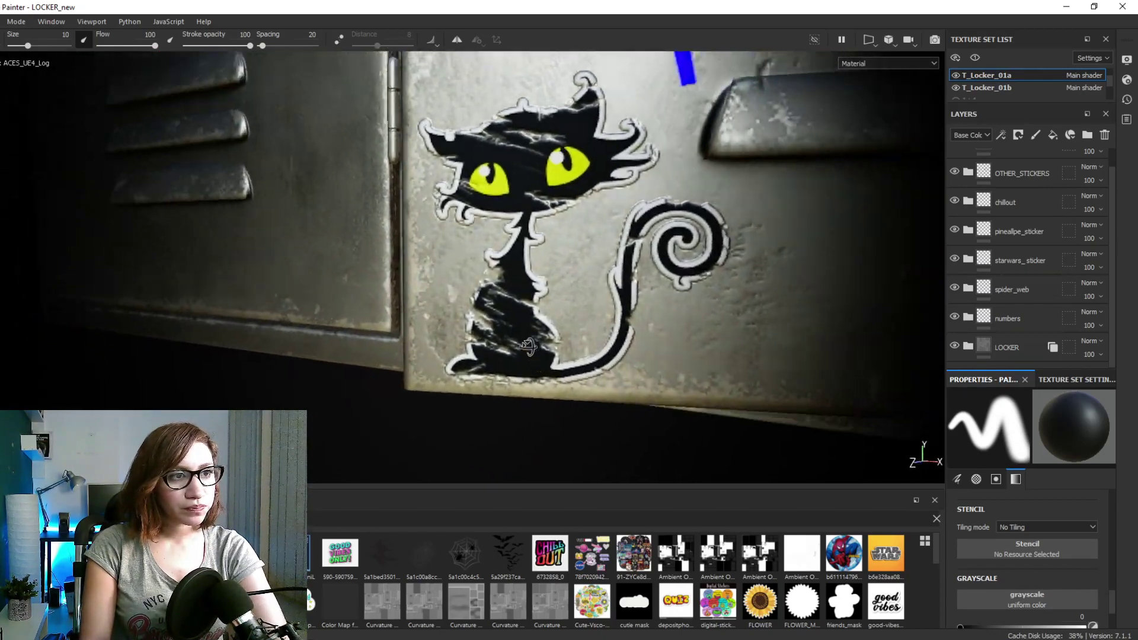
View the decorated LOC. 8 door together with the neighbouring locker doors
scroll(598, 349, down, 3)
alt+middle_drag(599, 279, 391, 432)
scroll(456, 341, down, 3)
alt+middle_drag(508, 173, 518, 368)
scroll(505, 237, down, 3)
alt+middle_drag(407, 181, 418, 201)
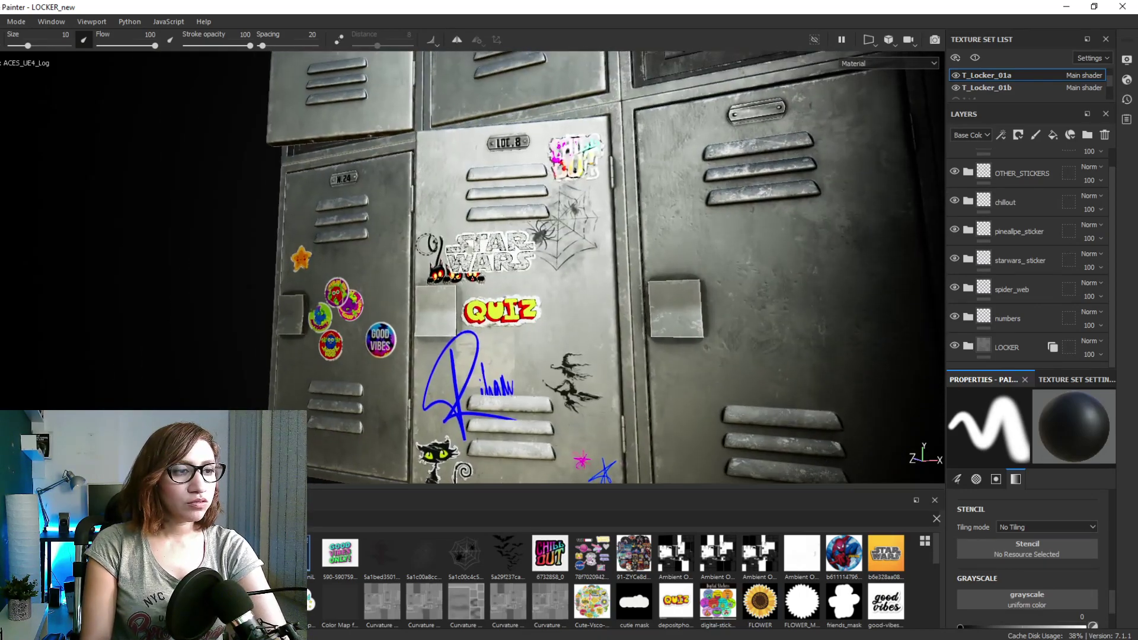
View the sticker-covered N.24 and LOC. 8 doors together with the plain locker doors around them
alt+middle_drag(468, 301, 478, 216)
alt+drag(447, 264, 505, 283)
alt+middle_drag(509, 225, 498, 279)
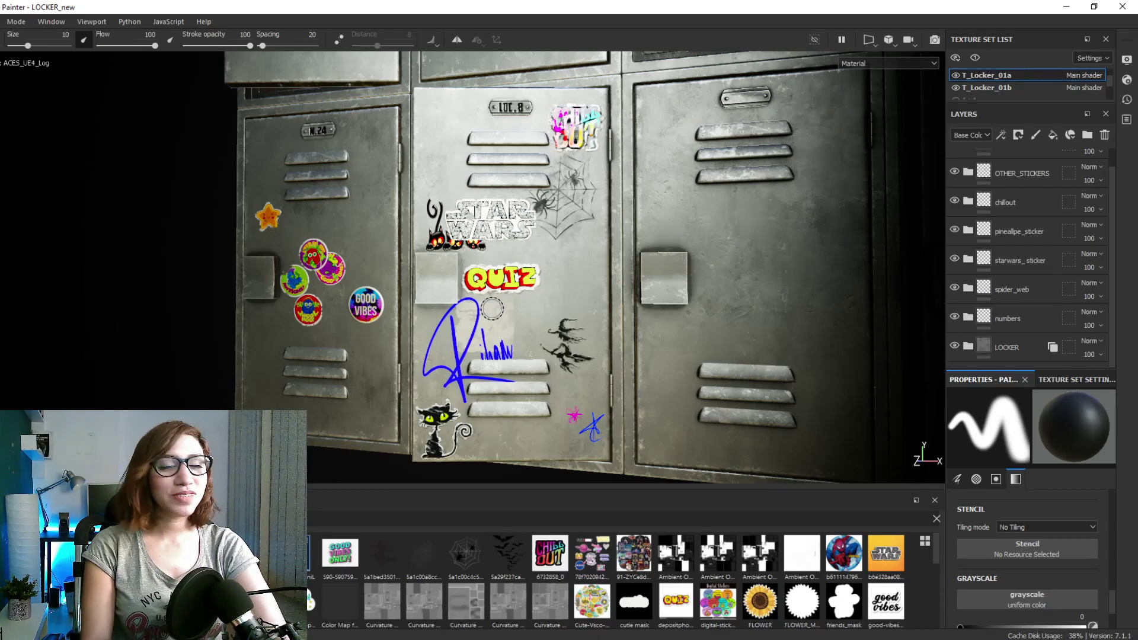
alt+middle_drag(420, 212, 427, 409)
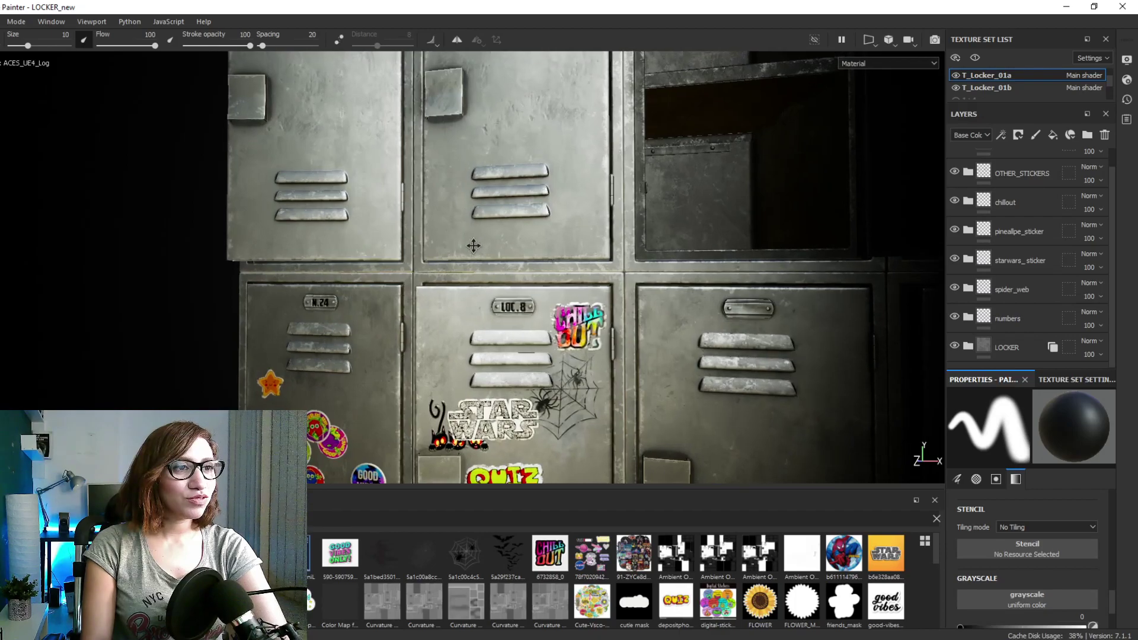
alt+middle_drag(468, 226, 474, 415)
alt+middle_drag(503, 462, 514, 363)
alt+drag(514, 364, 500, 384)
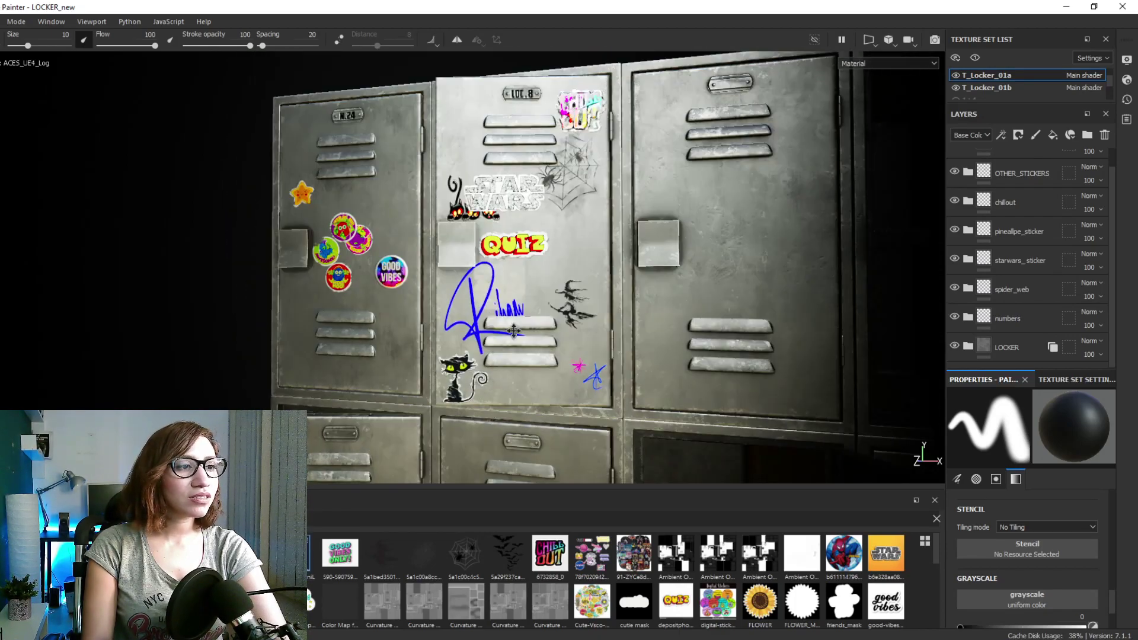
Examine the star, round monster and Good Vibes stickers on the N.24 door up close under rotated environment lighting
alt+drag(355, 305, 434, 299)
scroll(330, 216, up, 2)
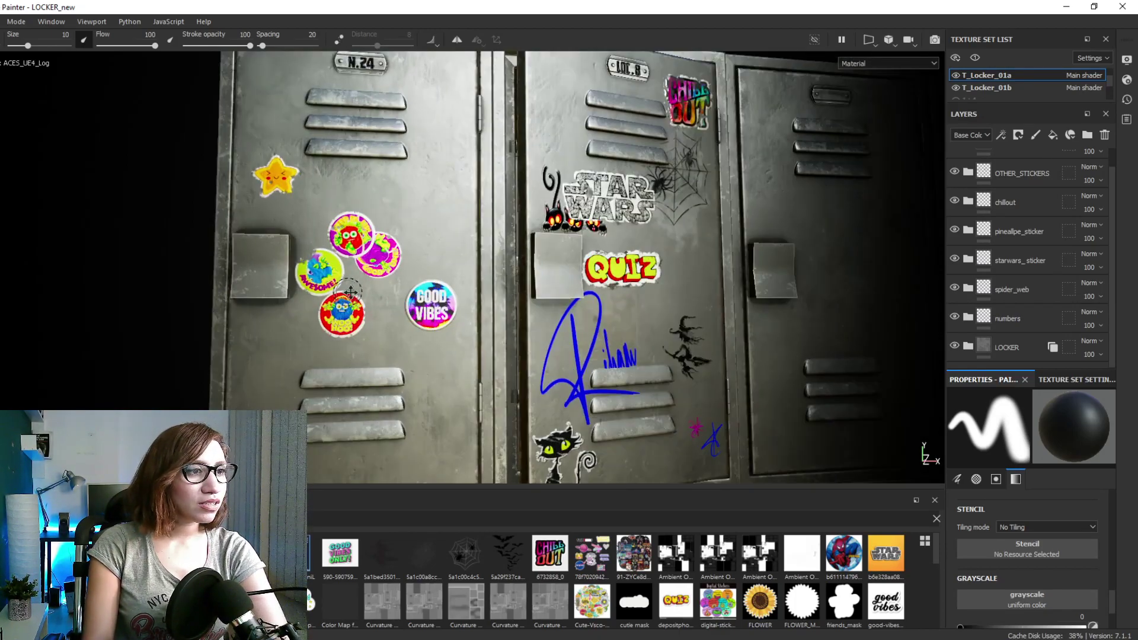
alt+middle_drag(347, 290, 464, 266)
alt+right_drag(465, 267, 485, 360)
alt+drag(486, 360, 465, 373)
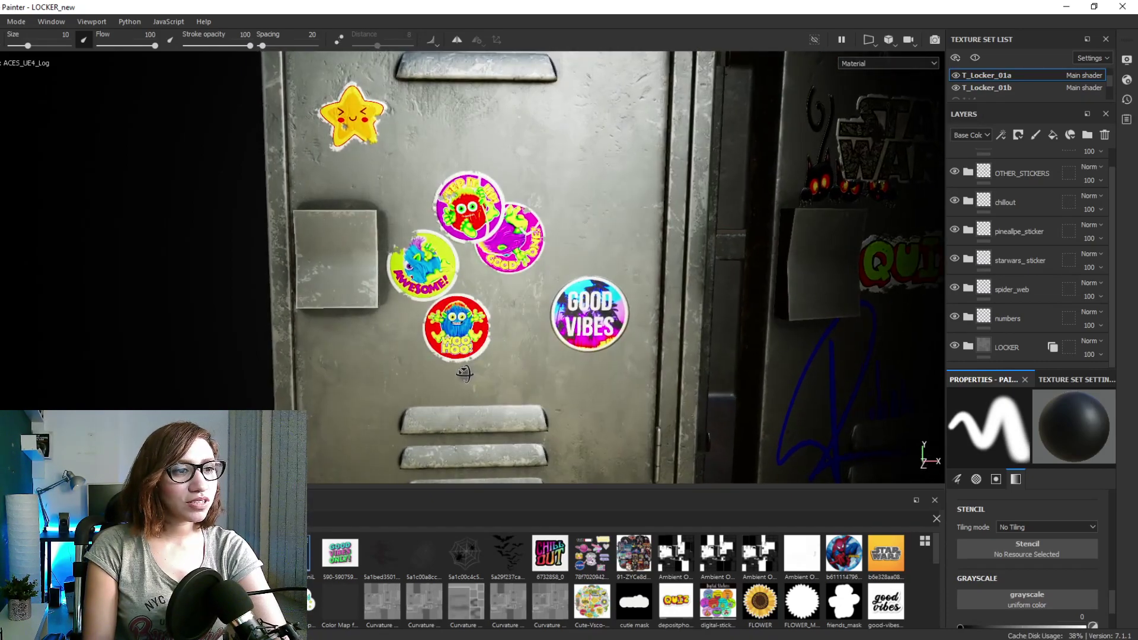
mouse_move(463, 375)
shift+right_down()
mouse_move(473, 359)
mouse_move(496, 363)
mouse_move(479, 365)
shift+right_up()
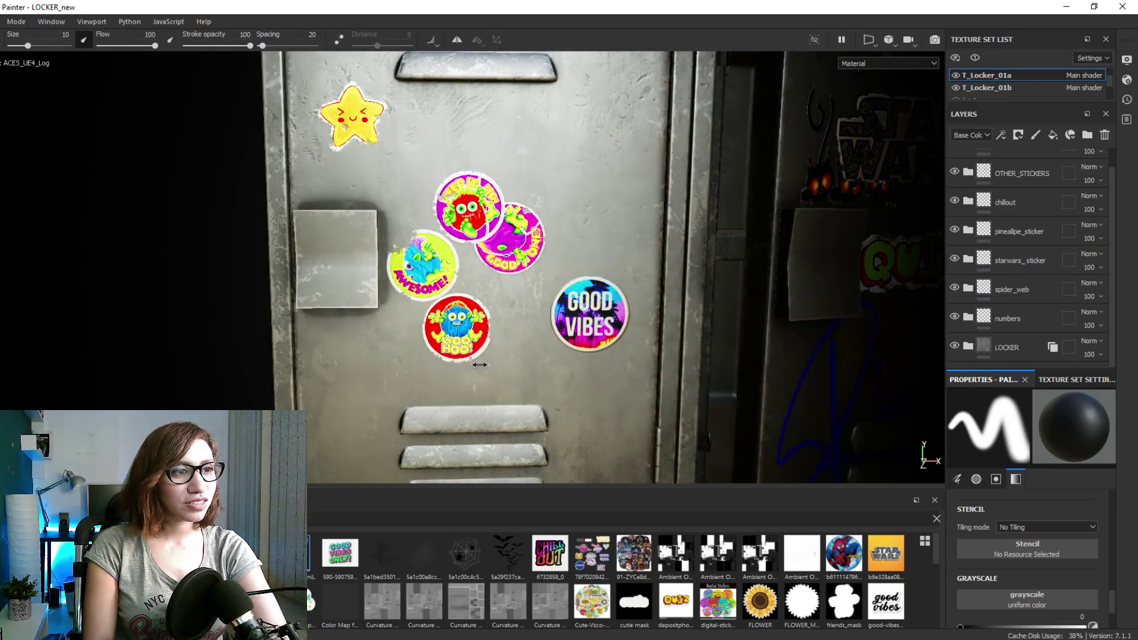
Examine the unicorn, Queen of the Playground and cutie stickers on the N.29 door up close under rotated environment lighting
alt+right_drag(596, 351, 380, 71)
alt+middle_drag(679, 362, 252, 105)
alt+middle_drag(488, 382, 463, 172)
alt+drag(462, 172, 427, 211)
alt+middle_drag(427, 211, 551, 272)
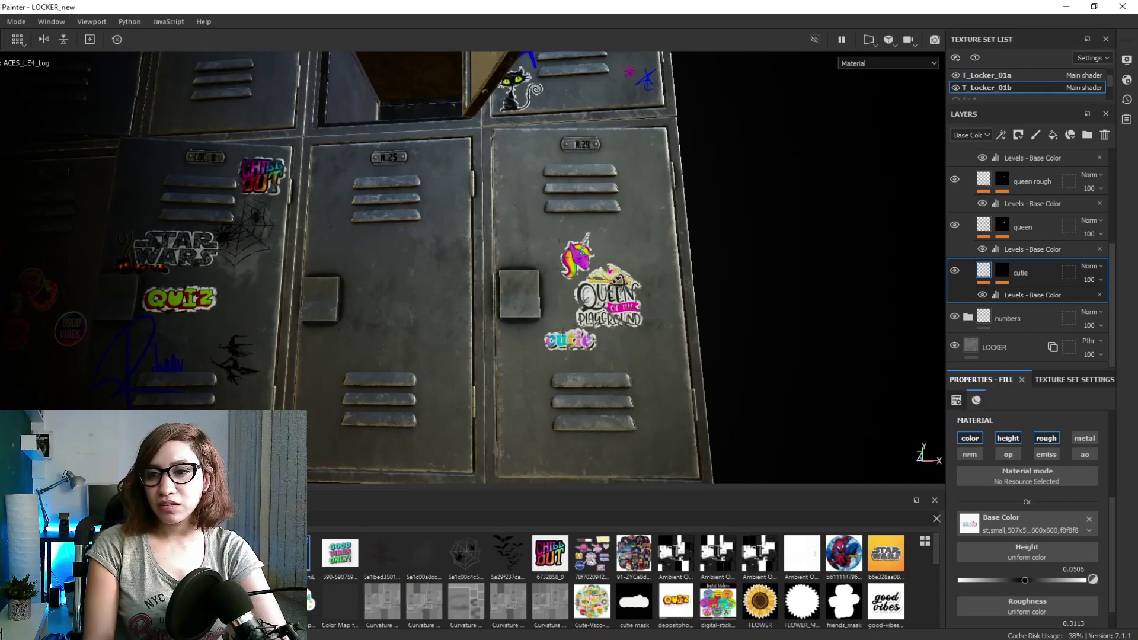
scroll(609, 295, up, 3)
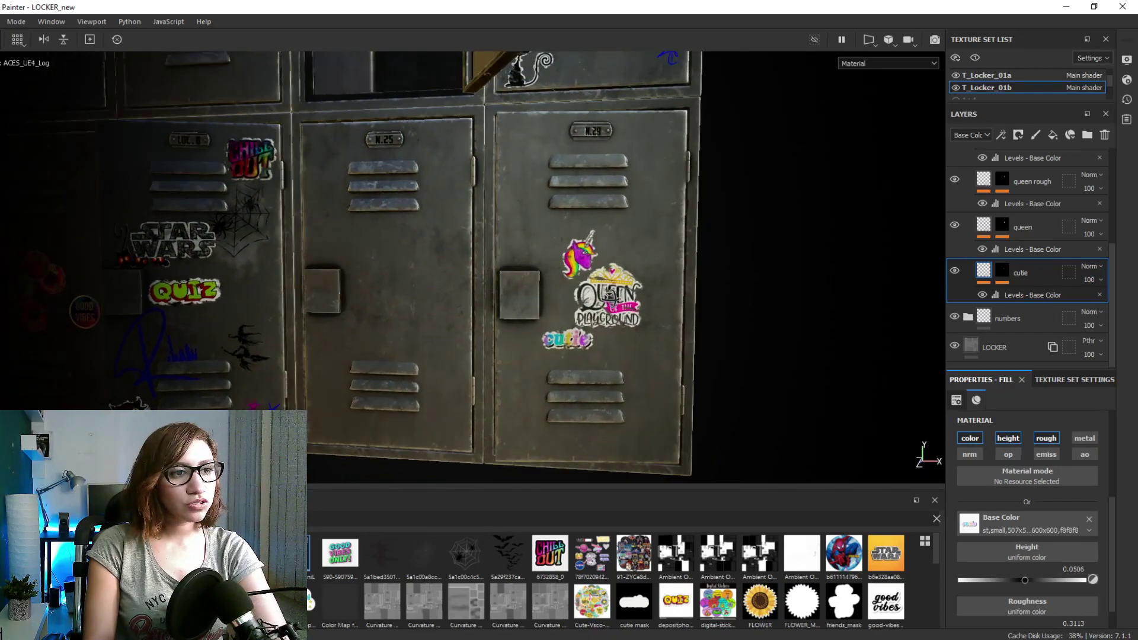
scroll(609, 295, up, 5)
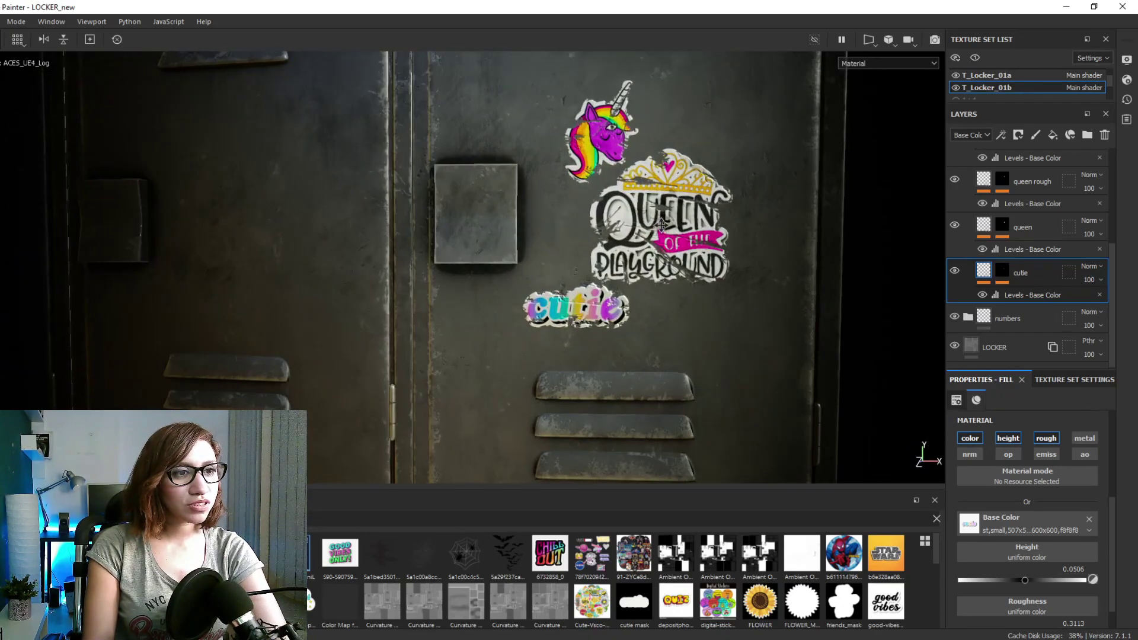
alt+middle_drag(662, 230, 653, 286)
shift+right_drag(653, 285, 591, 284)
scroll(565, 307, up, 2)
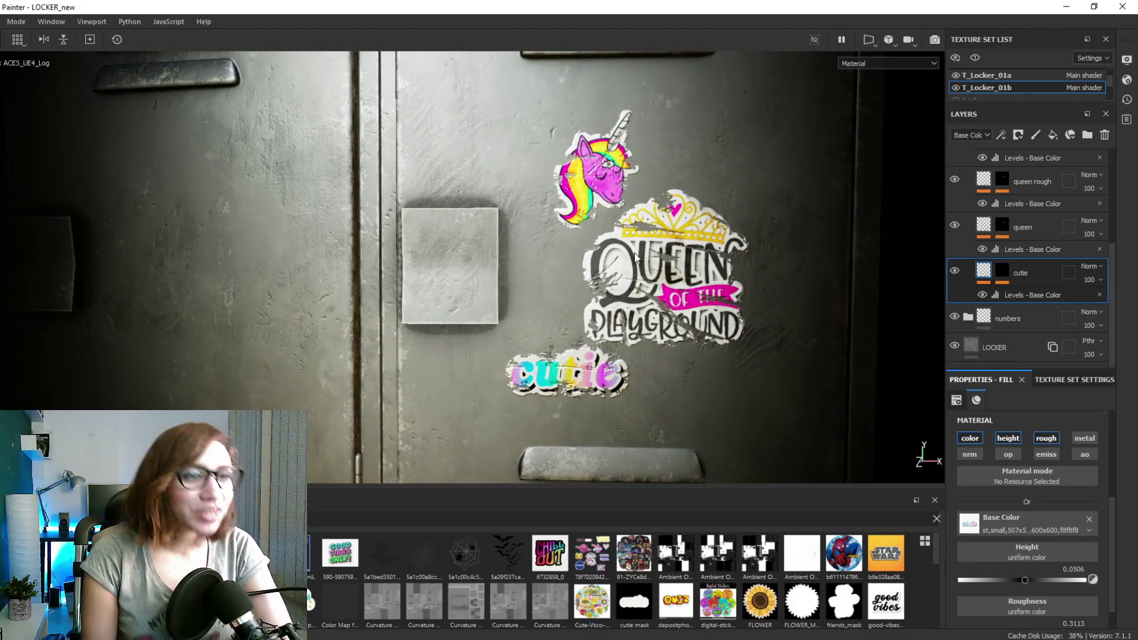
View the N.29 door among its neighbours, and examine the Space poster and yellow note on the other doors
scroll(635, 289, down, 6)
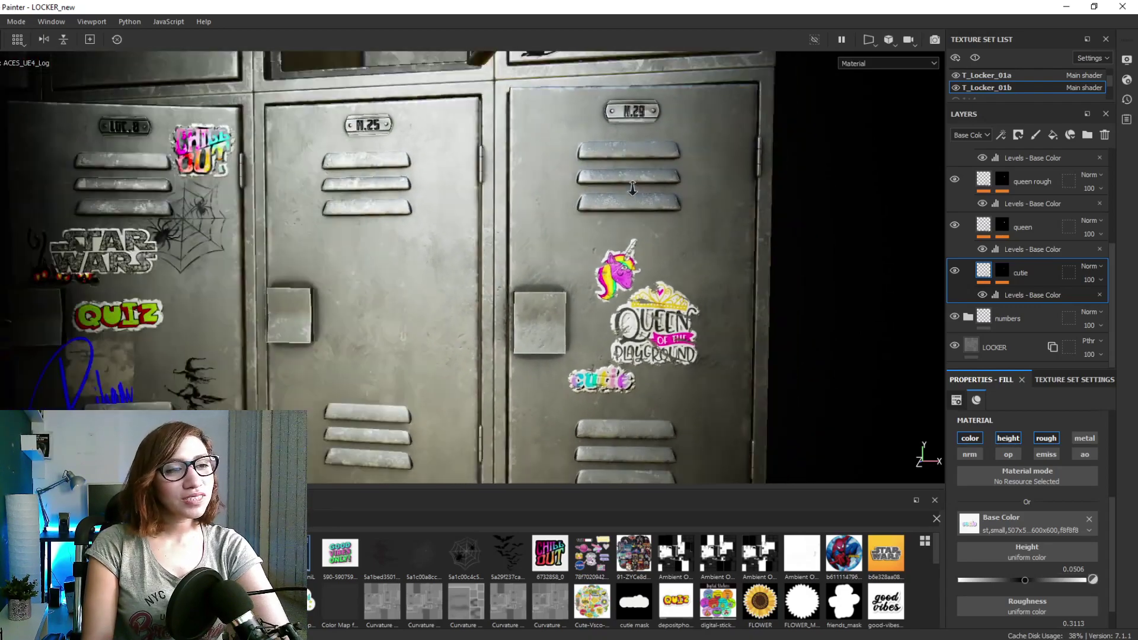
alt+drag(621, 268, 586, 338)
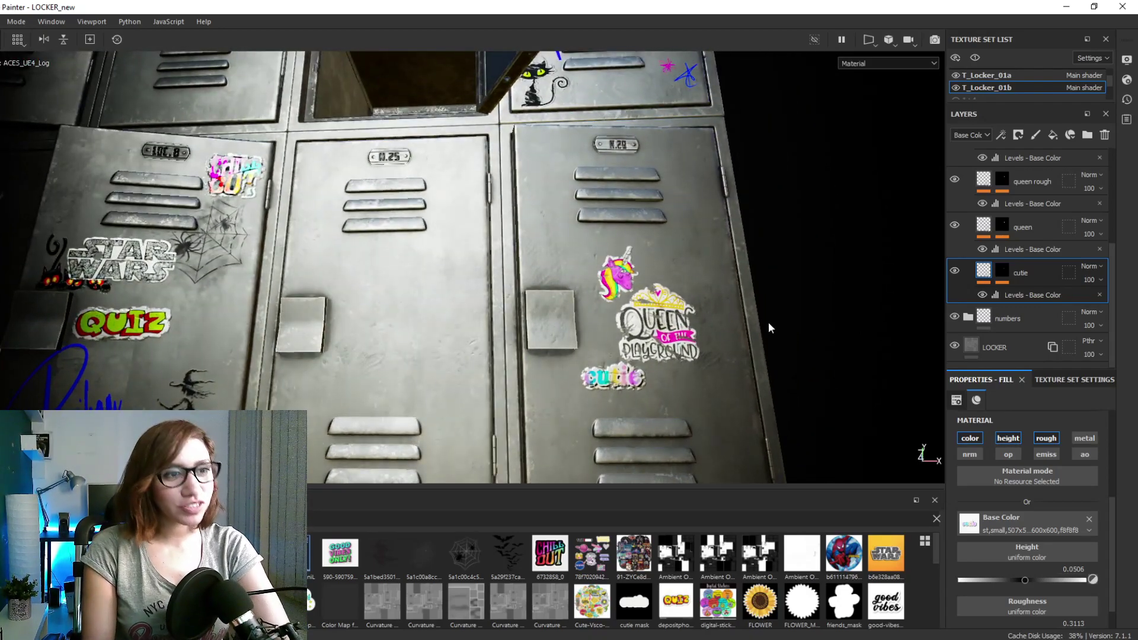
alt+middle_drag(418, 252, 541, 404)
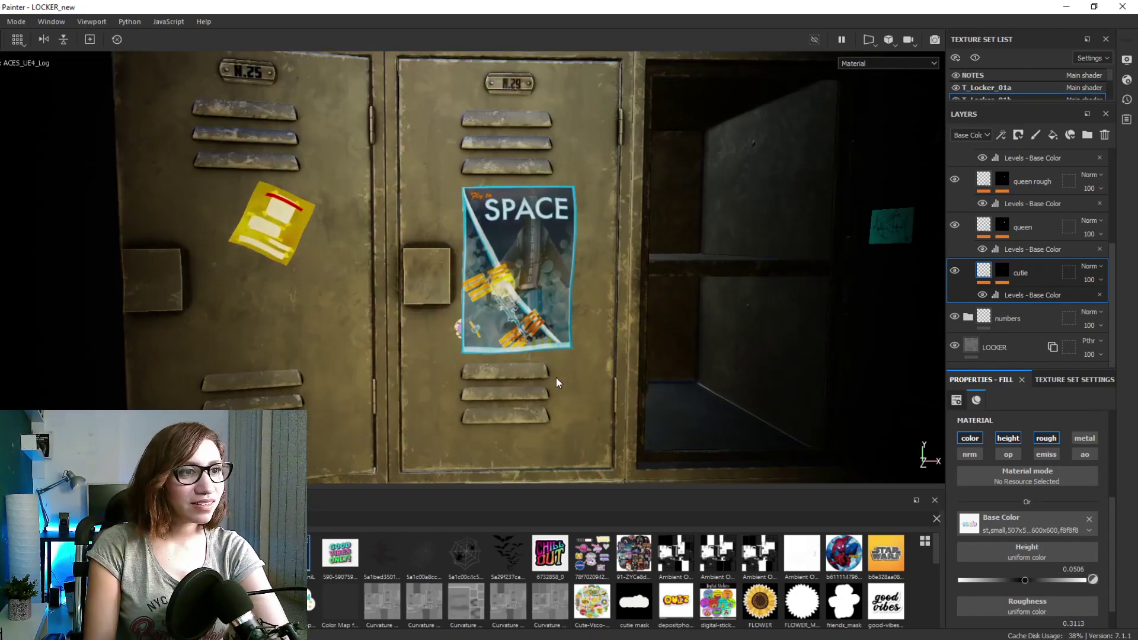
shift+right_drag(557, 381, 473, 361)
scroll(537, 398, down, 4)
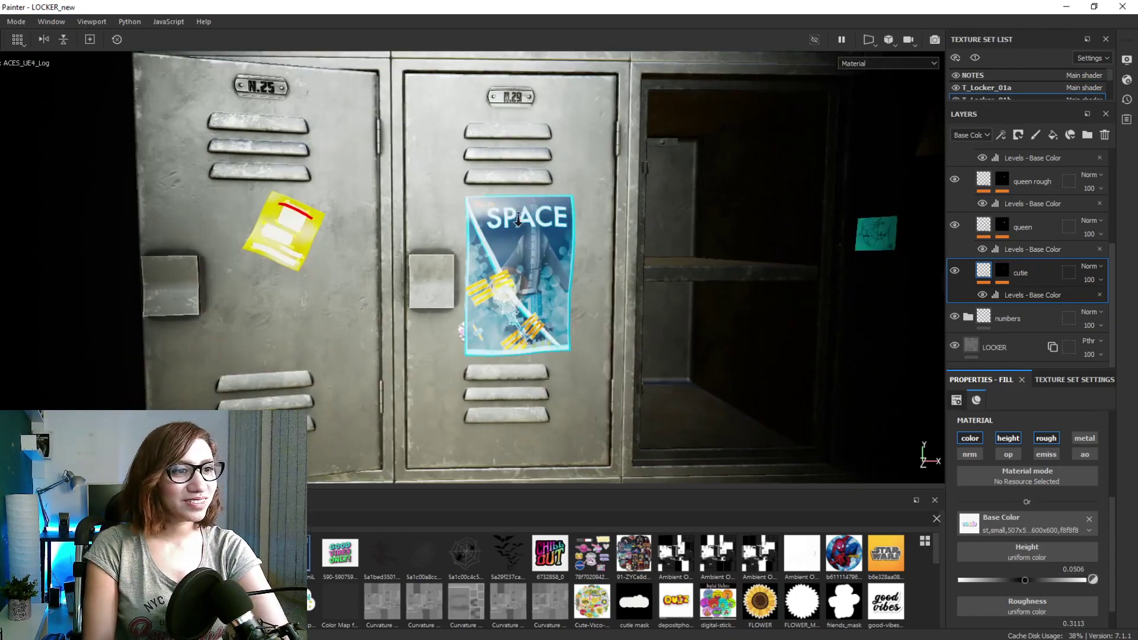
View the lower row of decorated doors and return to the N.29 door with the unicorn, queen and cutie stickers
alt+middle_drag(531, 199, 508, 125)
alt+middle_drag(641, 261, 584, 71)
alt+drag(660, 279, 608, 256)
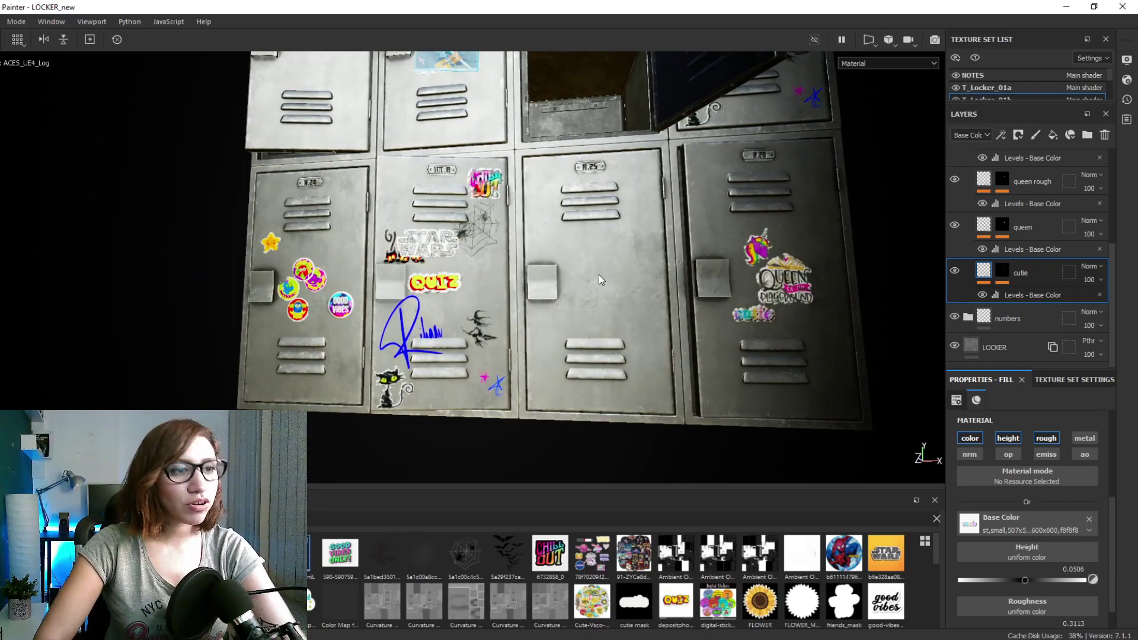
alt+middle_drag(575, 253, 473, 259)
alt+right_drag(615, 267, 617, 352)
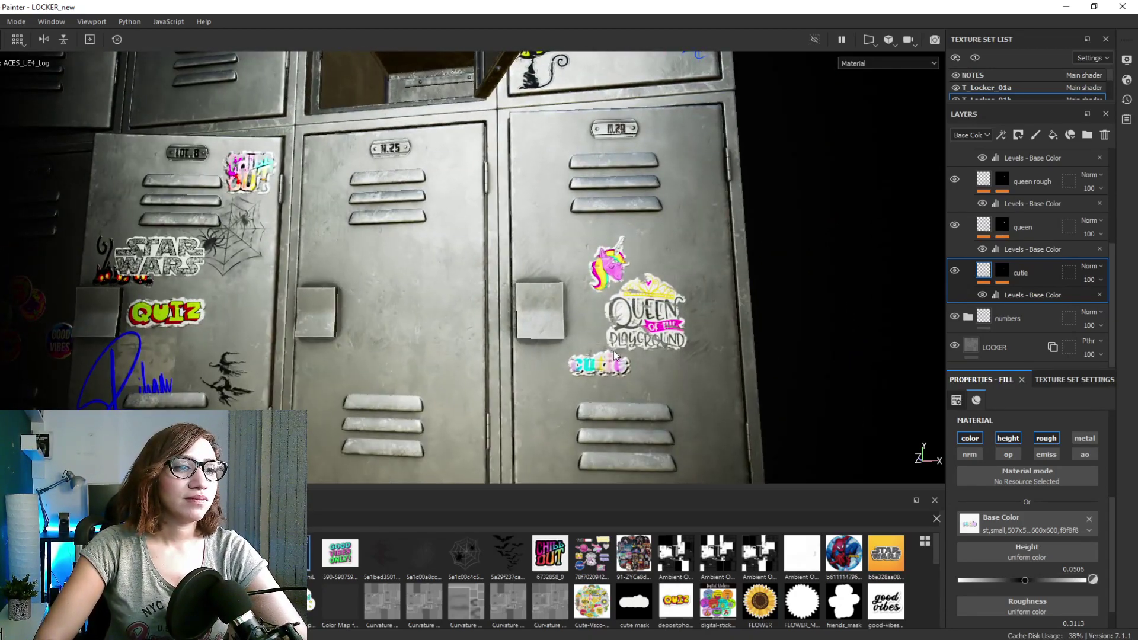
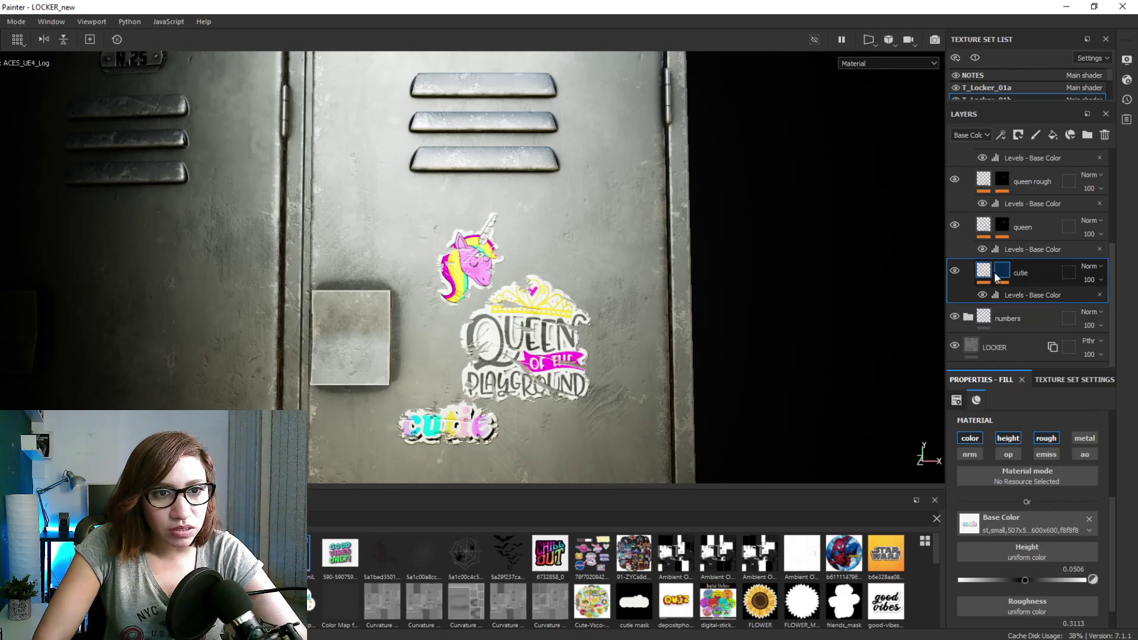
Expand the cutie layer's mask and inspect its Fill effect, ending with the Paint effect selected
click(1001, 271)
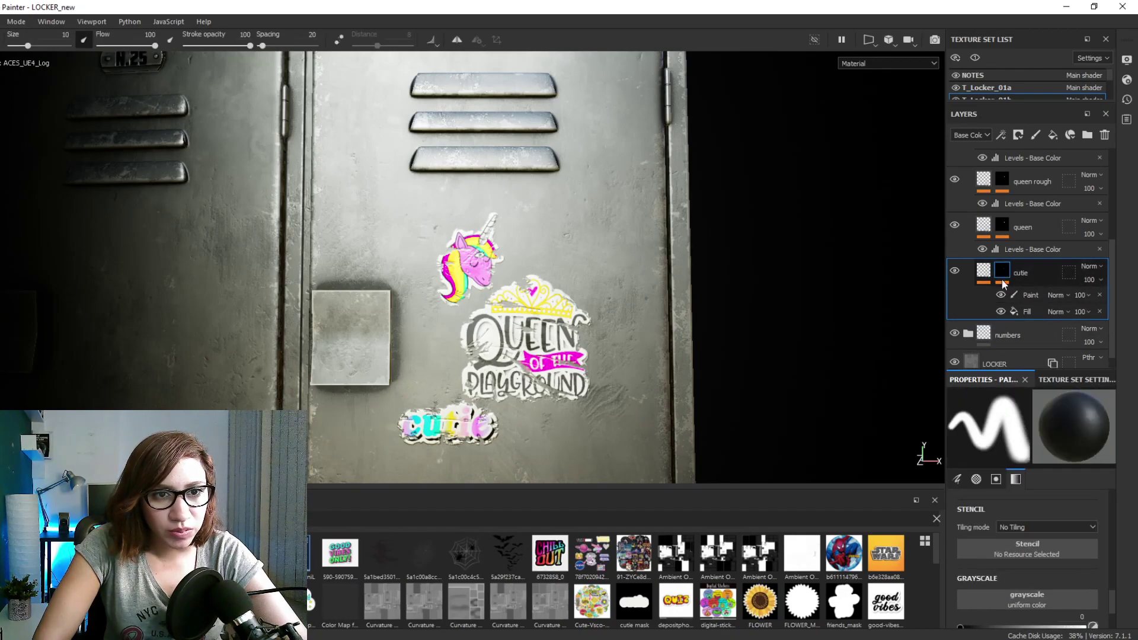
click(1031, 312)
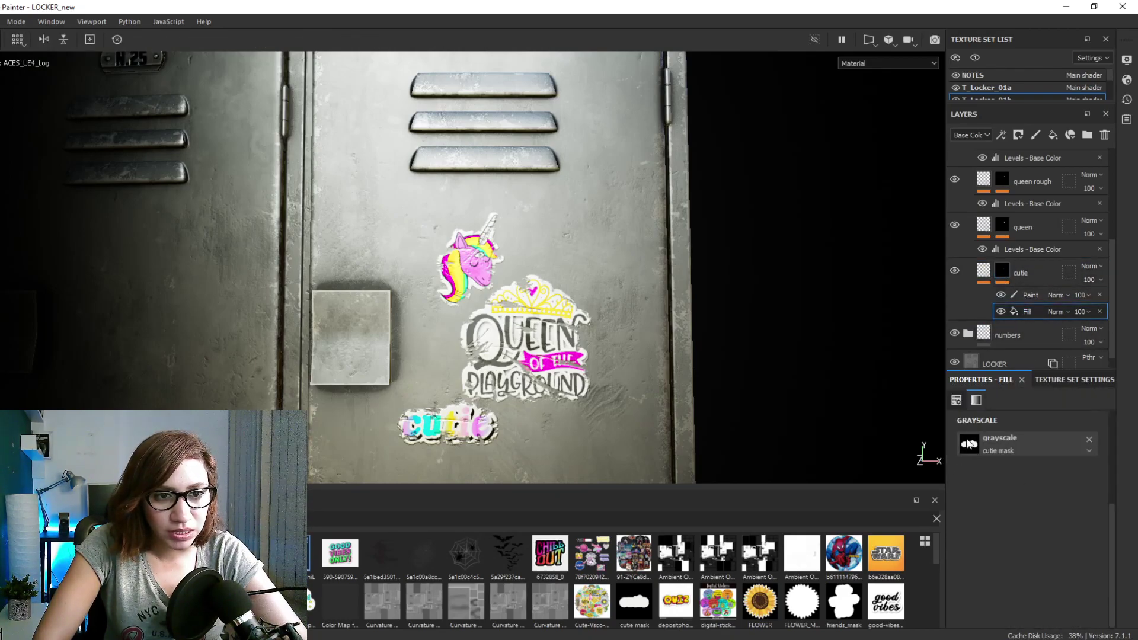
click(1020, 290)
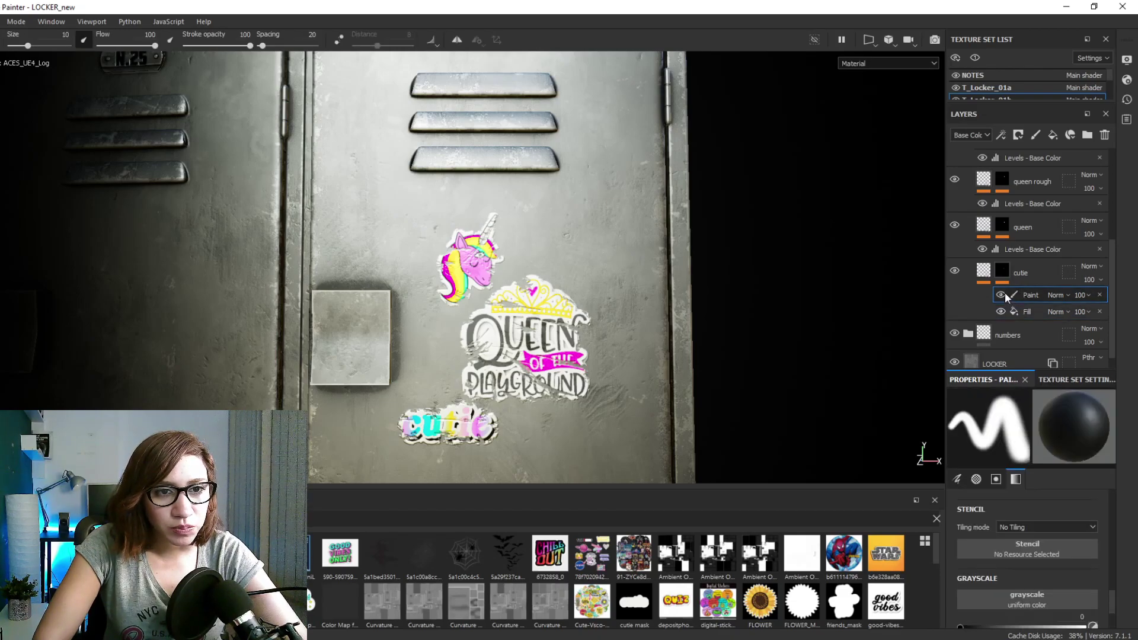
Hide the cutie mask's Paint effect to examine the sticker without its worn edges, and show the effect again
click(1001, 295)
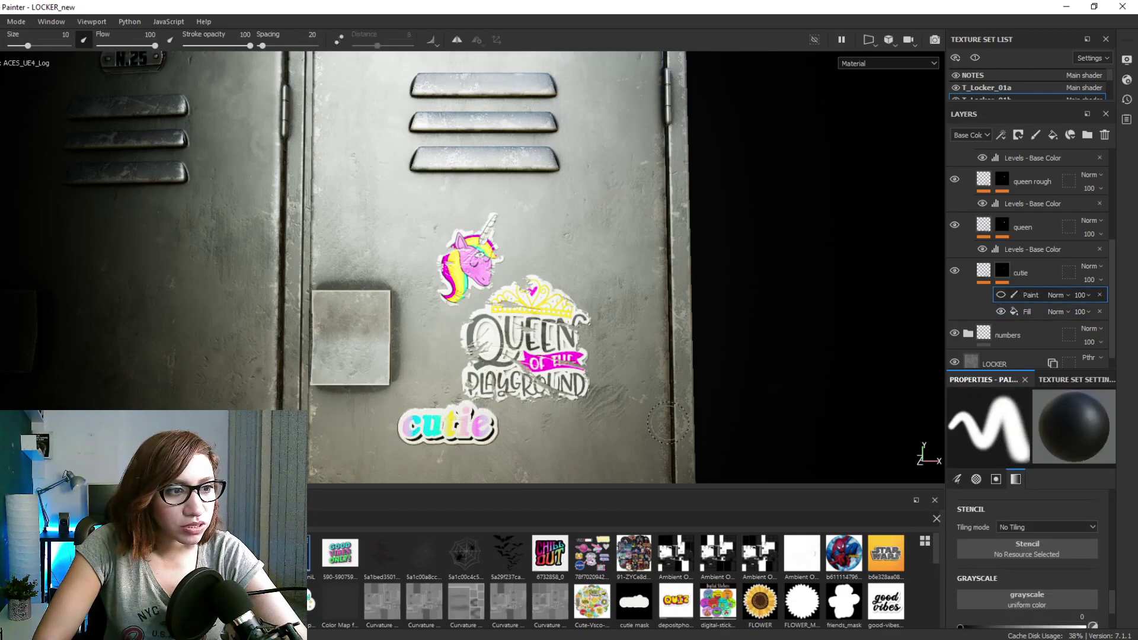
alt+middle_drag(540, 432, 751, 281)
alt+right_drag(692, 413, 665, 374)
alt+drag(666, 374, 673, 395)
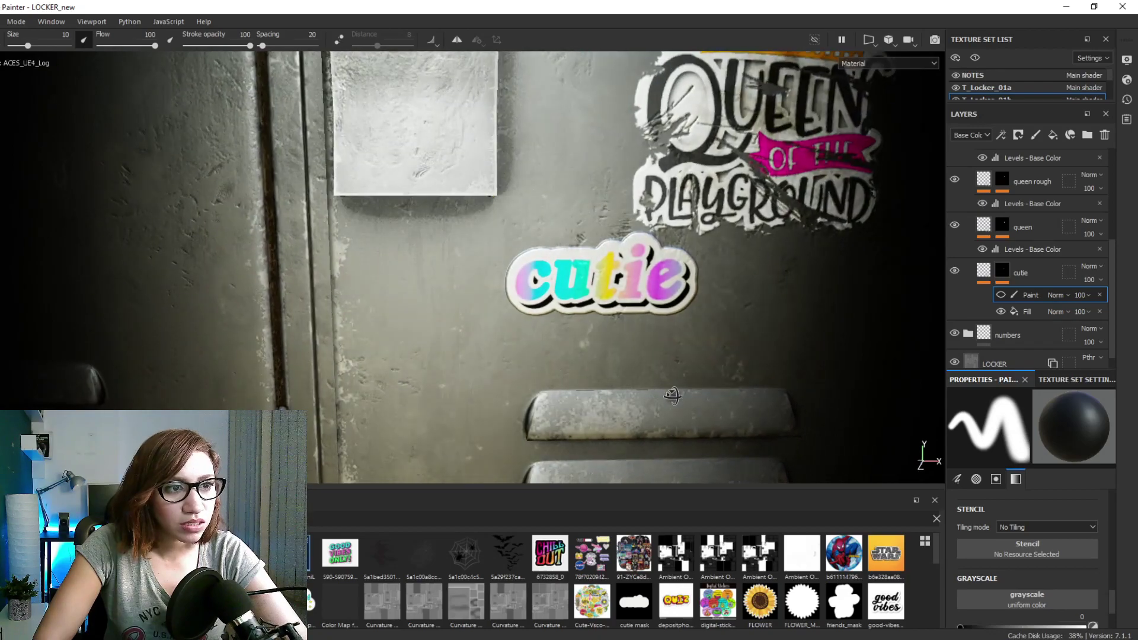
click(1001, 296)
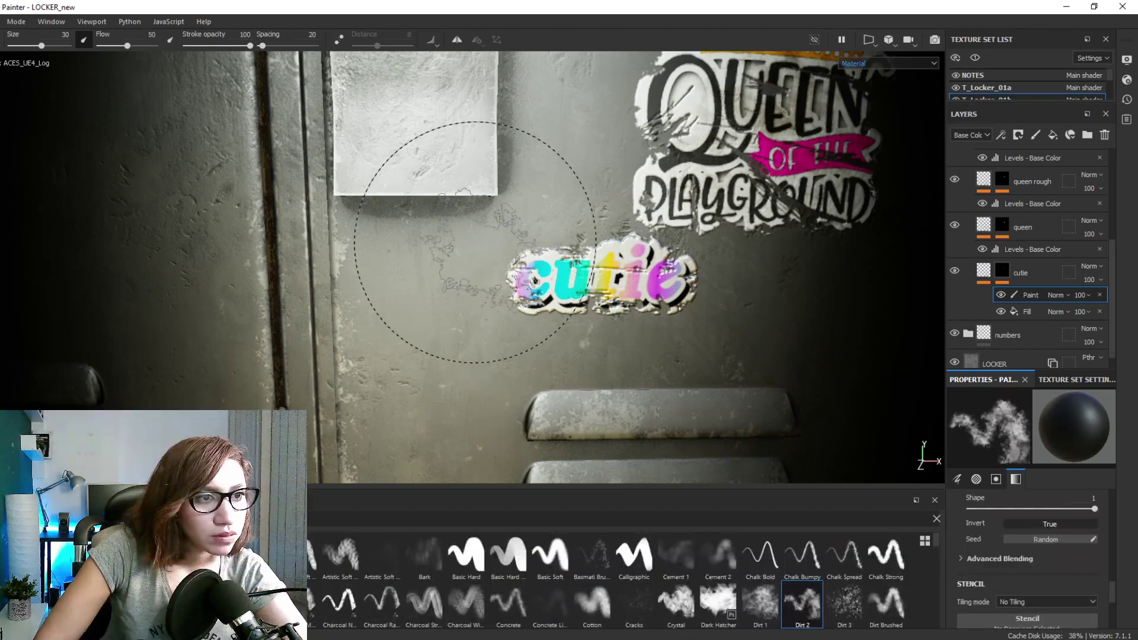
Set the Dirt 2 brush to a flow of 85 and a size of 4.75
right_click(482, 241)
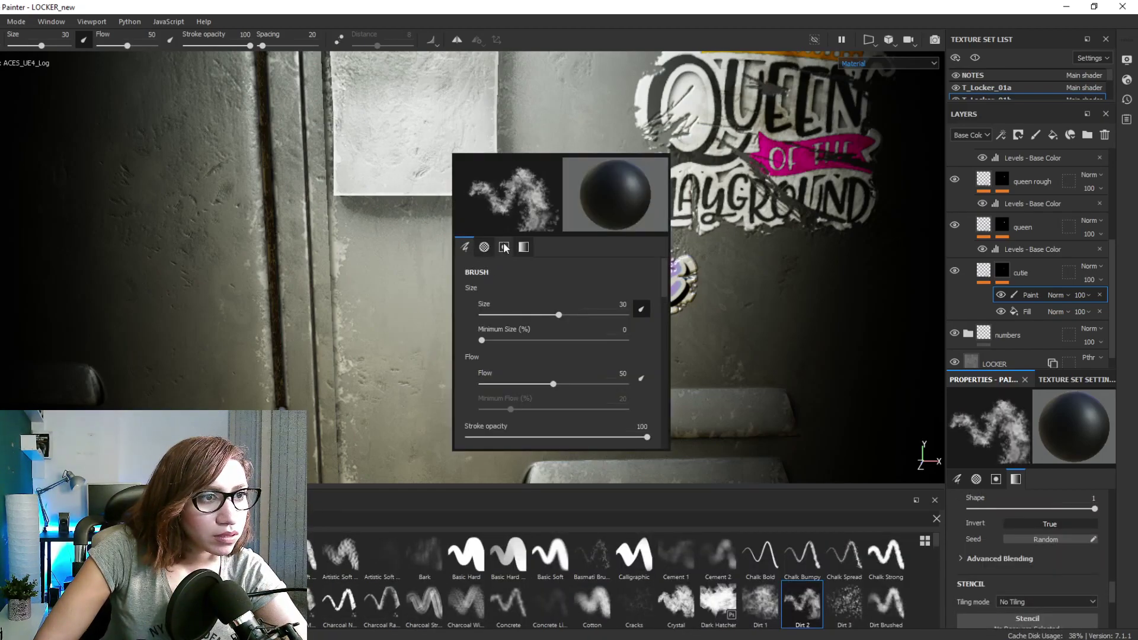
click(503, 247)
click(484, 247)
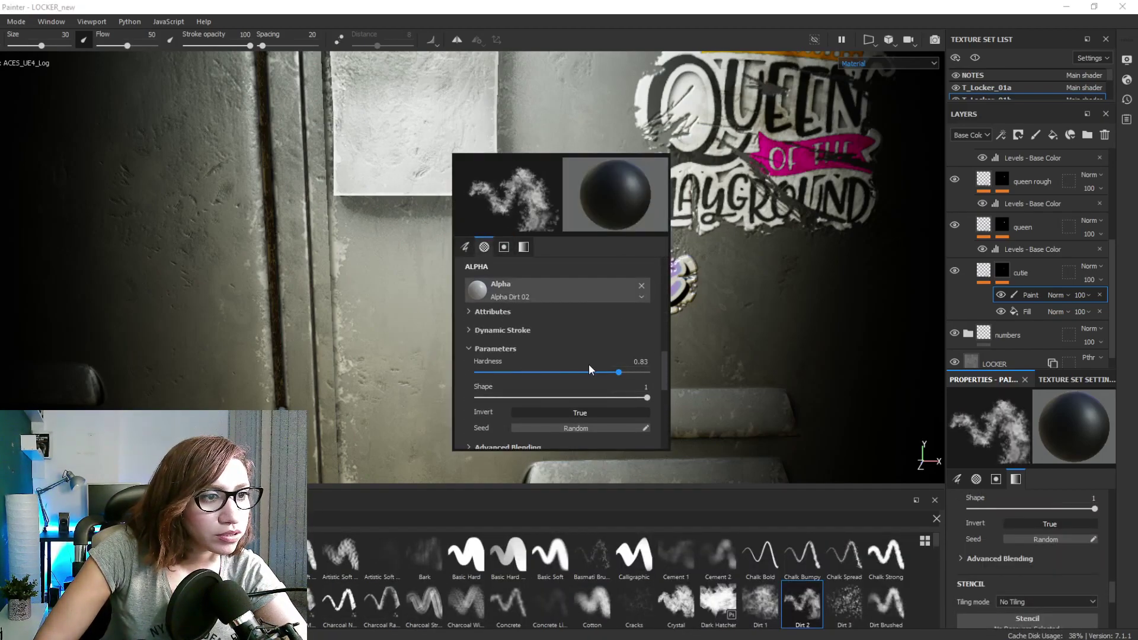
click(465, 246)
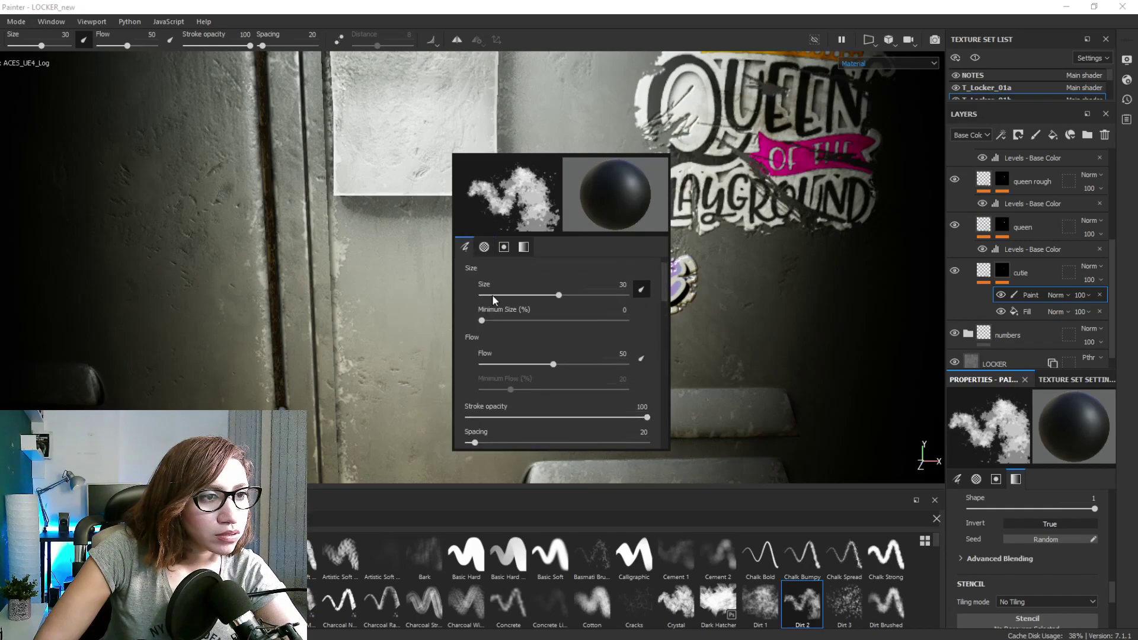
scroll(492, 294, up, 1)
drag(560, 375, 605, 374)
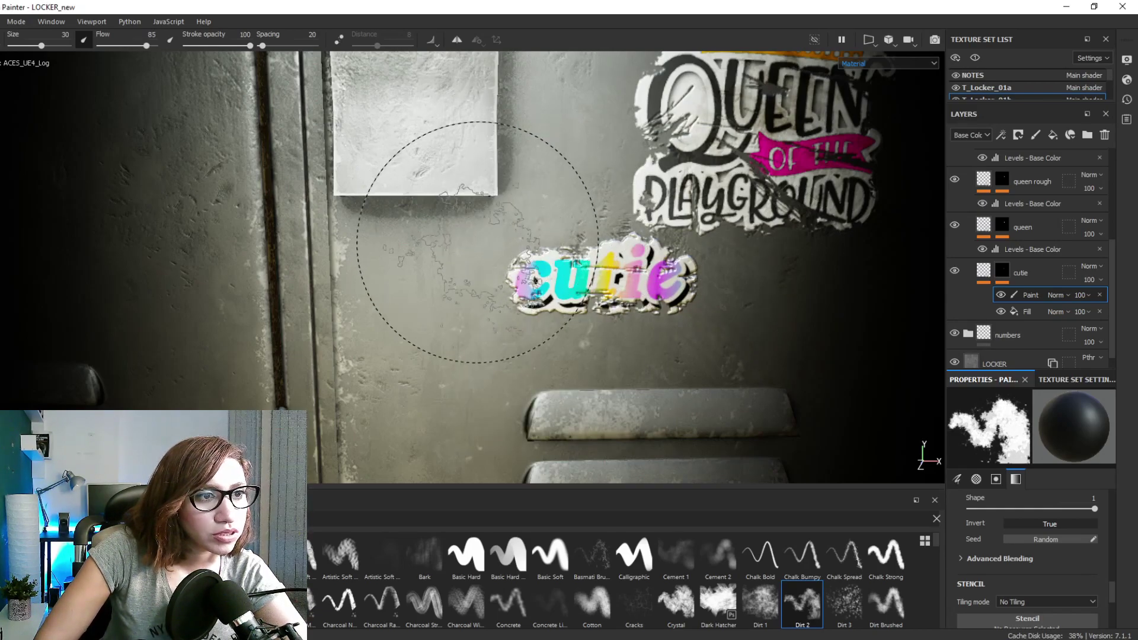
right_click(540, 266)
click(590, 317)
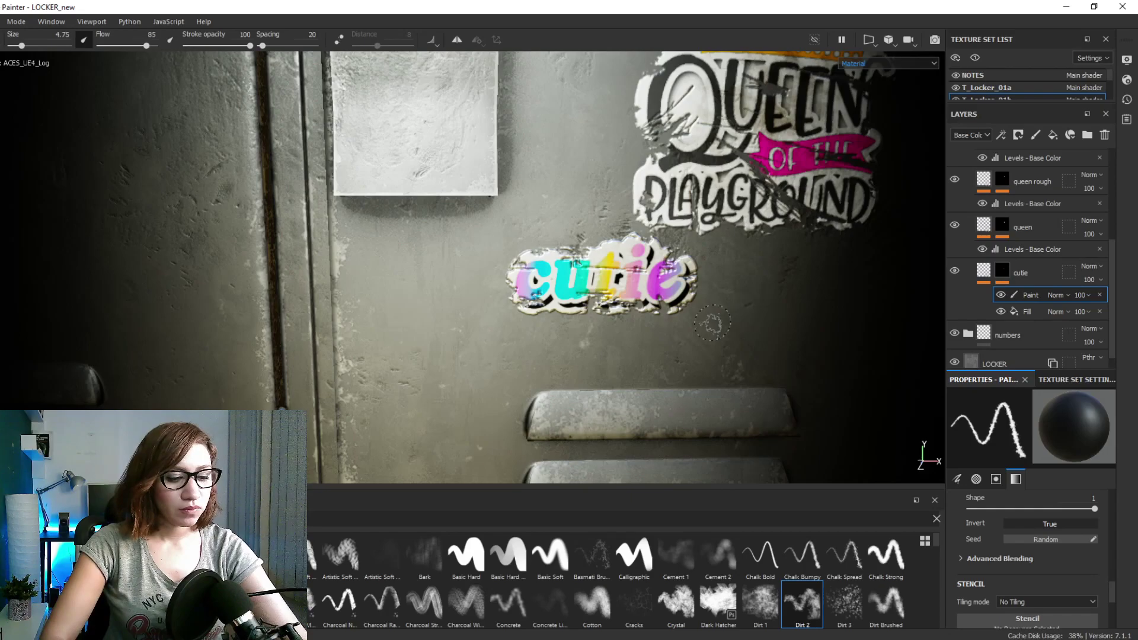
Examine the worn edges and scratches of the cutie and Queen of the Playground stickers up close from several angles
alt+drag(713, 323, 753, 299)
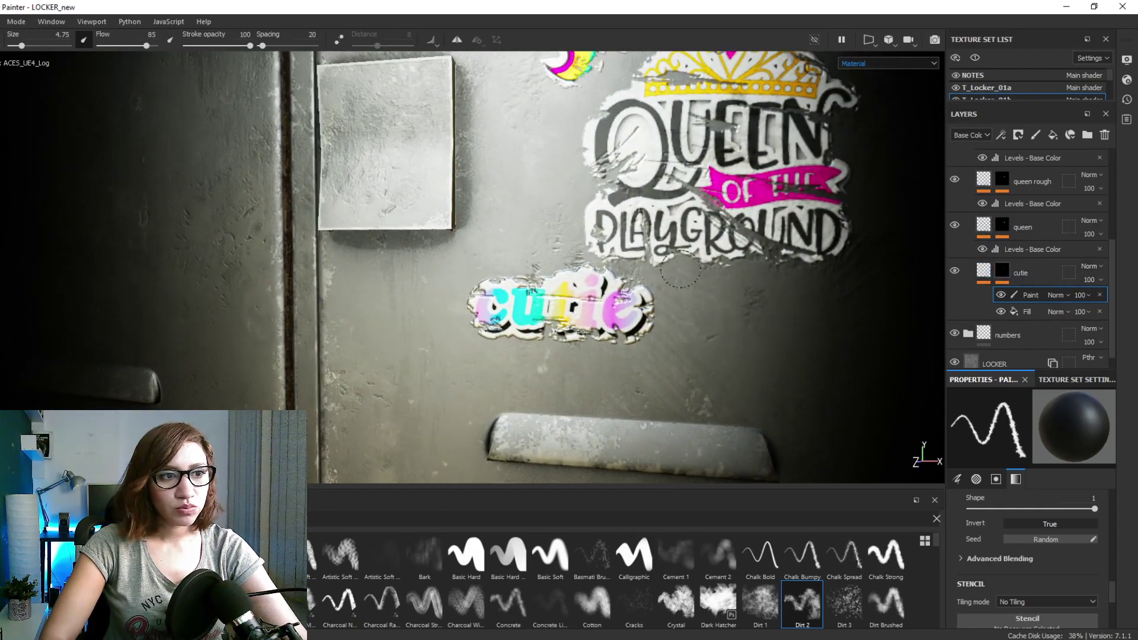
scroll(537, 277, up, 3)
alt+drag(527, 352, 552, 332)
alt+drag(486, 213, 522, 201)
alt+middle_drag(522, 200, 528, 249)
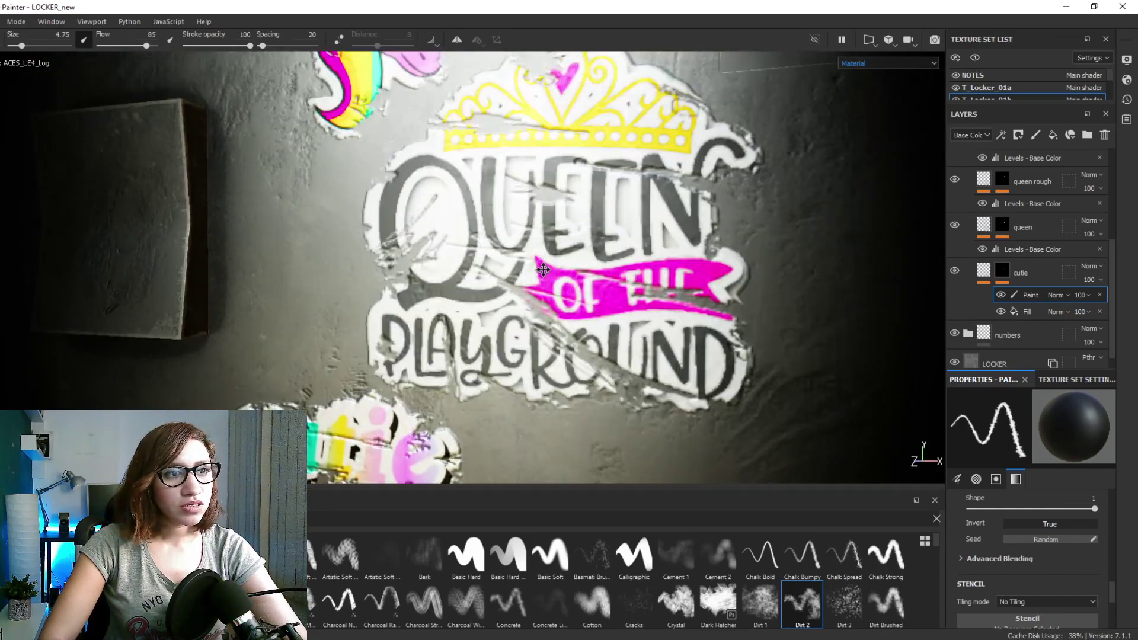
alt+right_drag(528, 249, 537, 204)
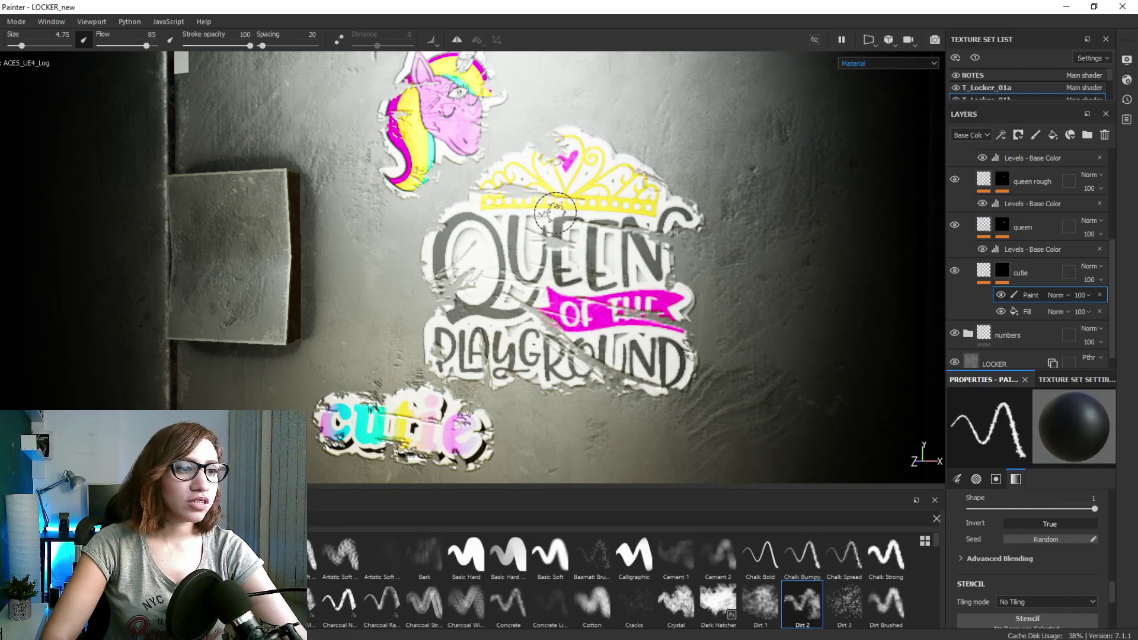
Toggle the queen layer's visibility off and on, and select the Fill effect in its mask
click(954, 226)
click(954, 227)
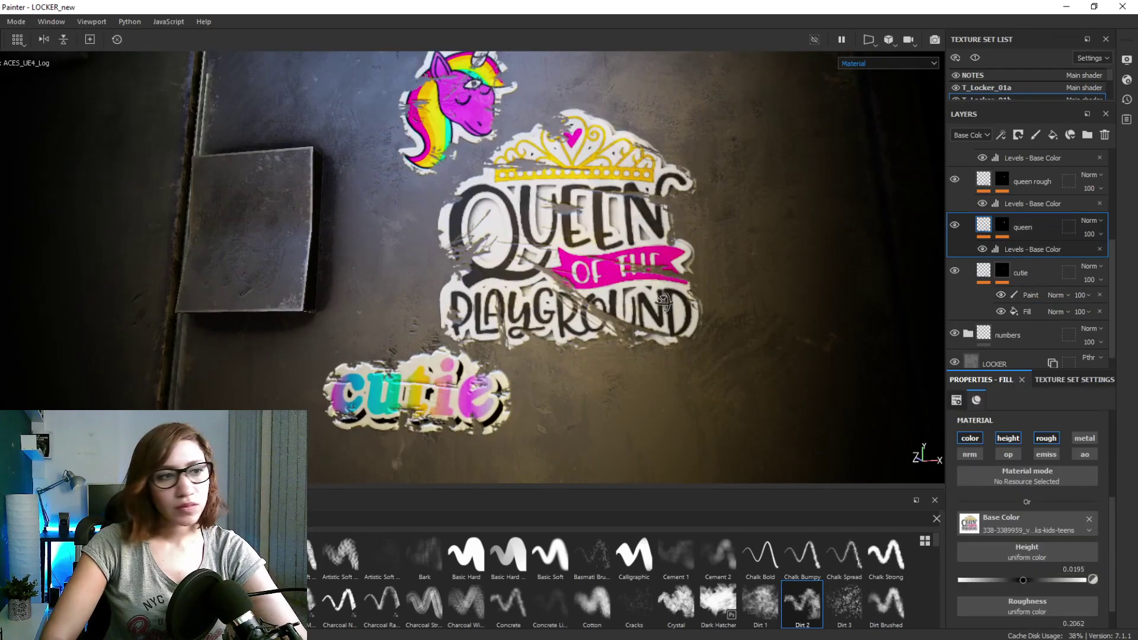
shift+right_drag(659, 299, 579, 306)
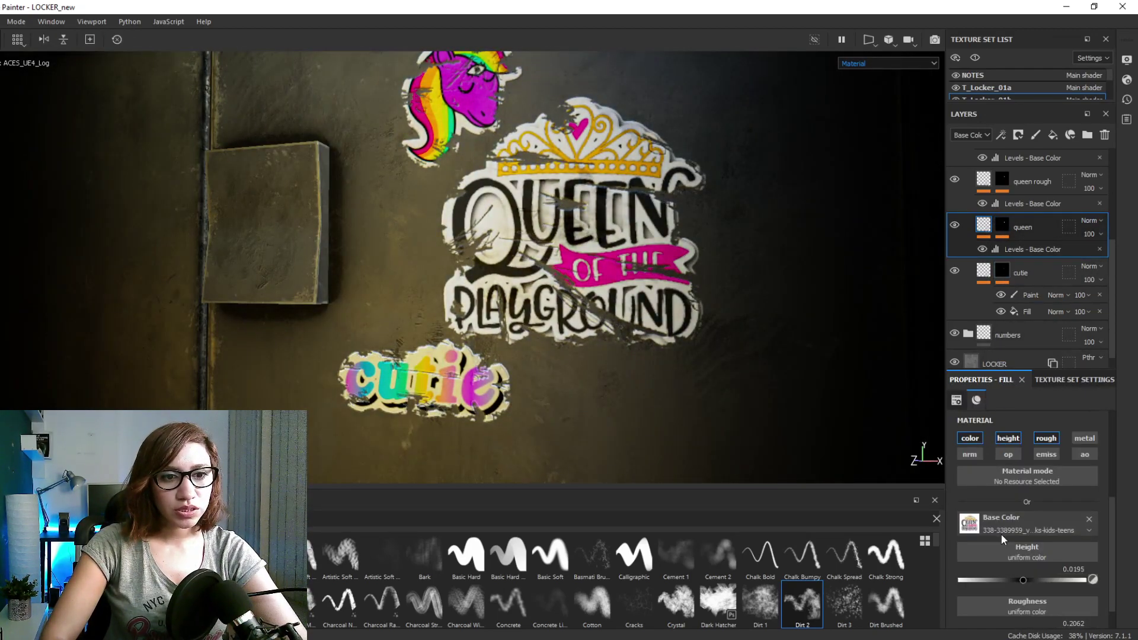
click(1002, 226)
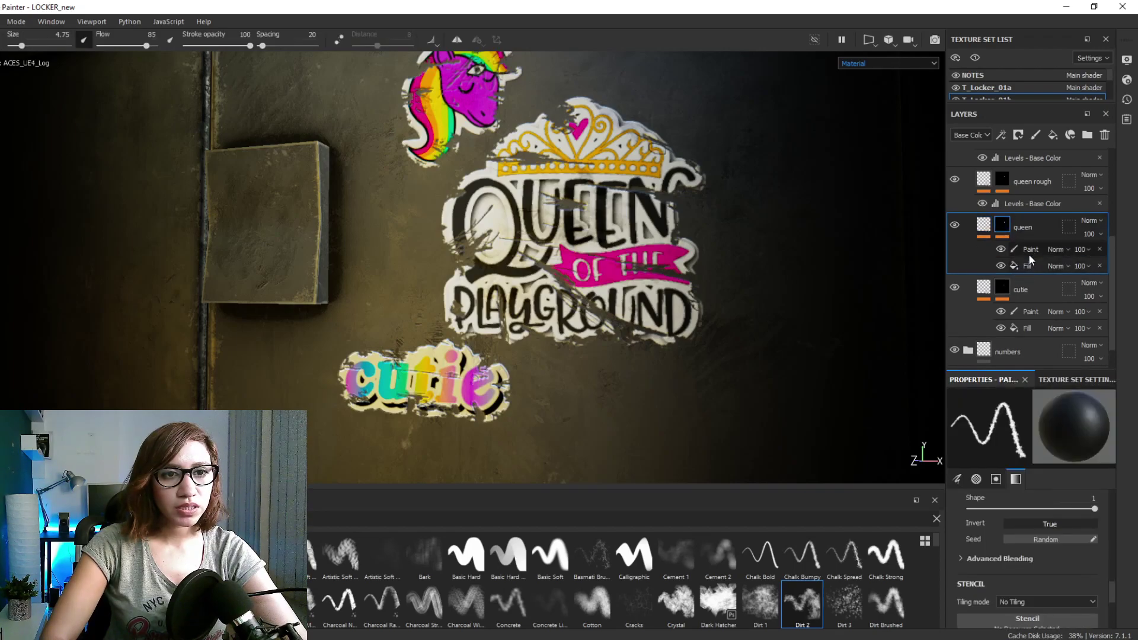
click(1026, 266)
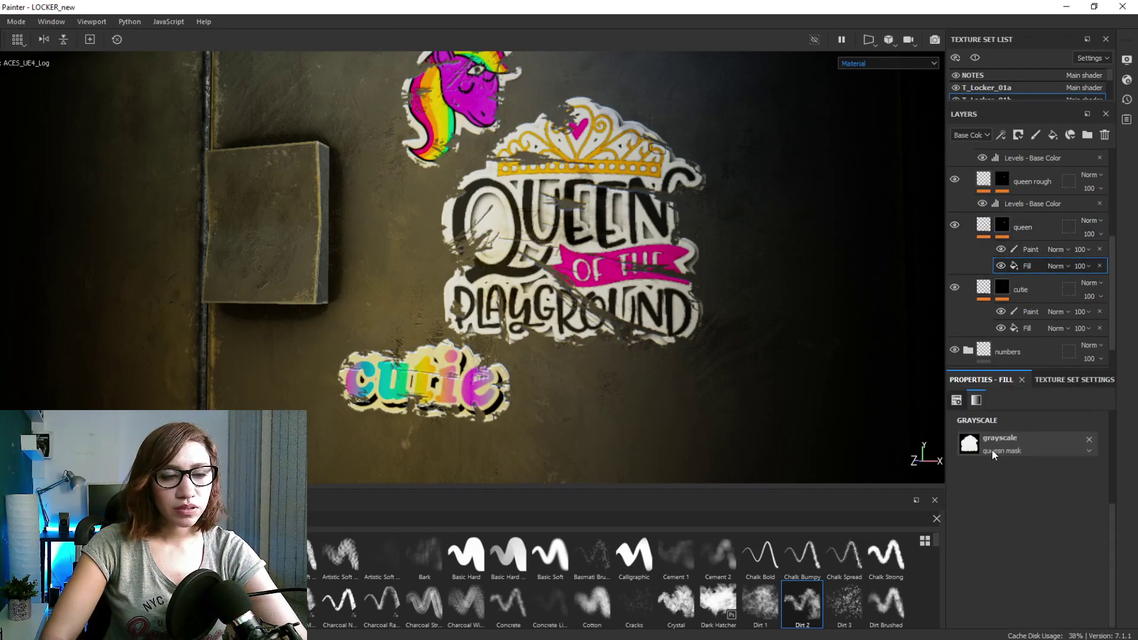
Select the Paint effect in the queen layer's mask and examine the sticker's scratches under a different light and angle
click(1021, 250)
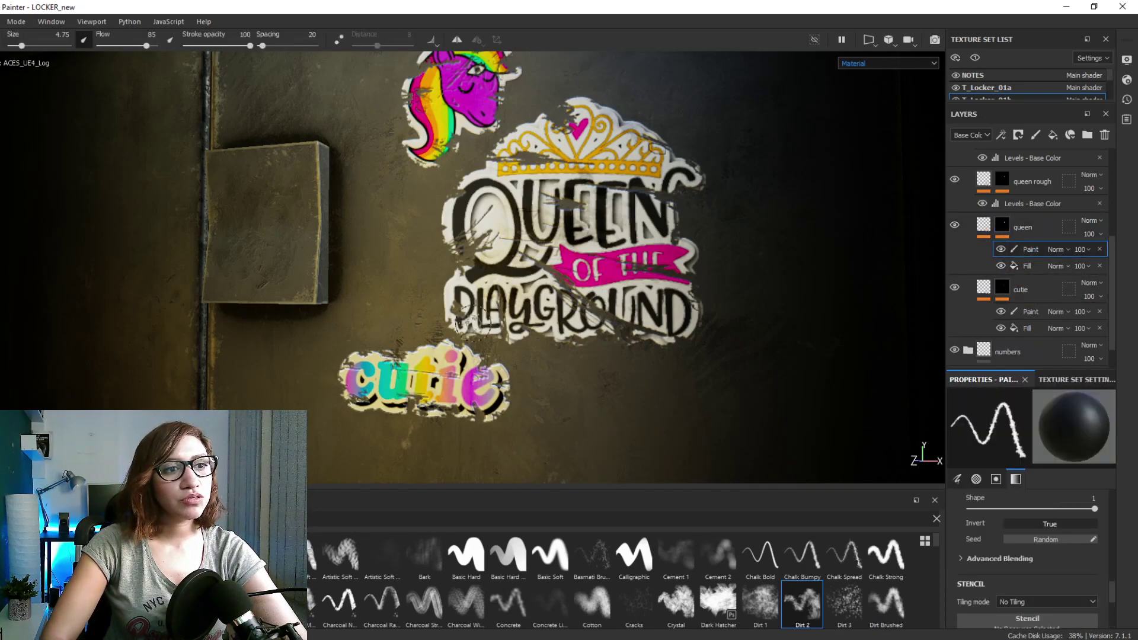
shift+right_drag(521, 301, 517, 302)
alt+drag(538, 297, 551, 328)
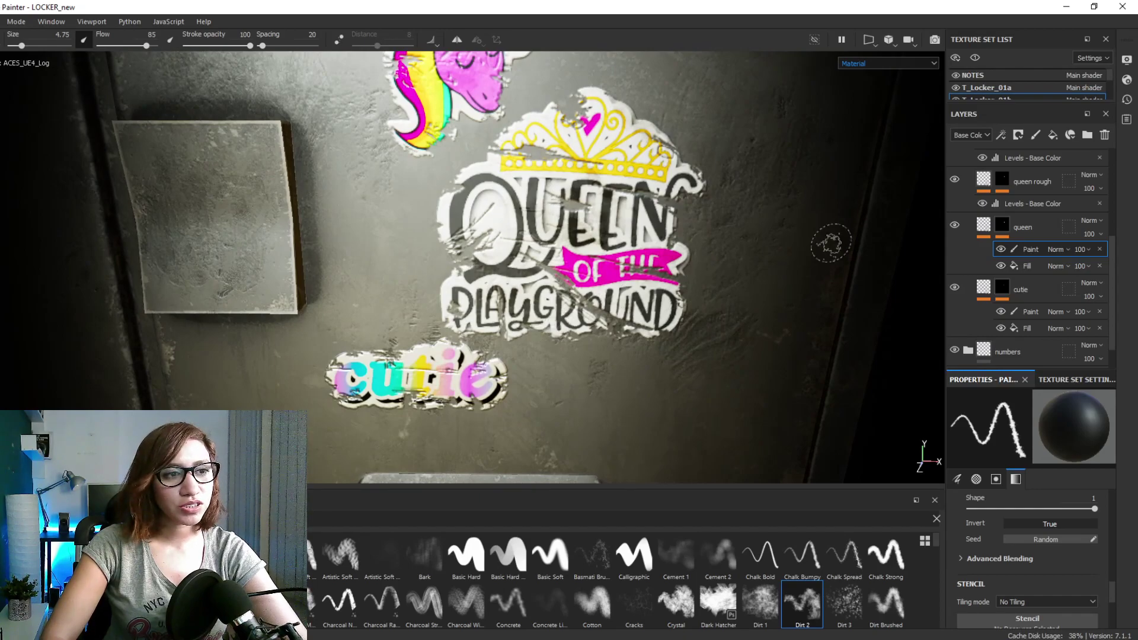
Try shifting the midtone of the queen layer's Base Color levels, and undo the change
click(981, 229)
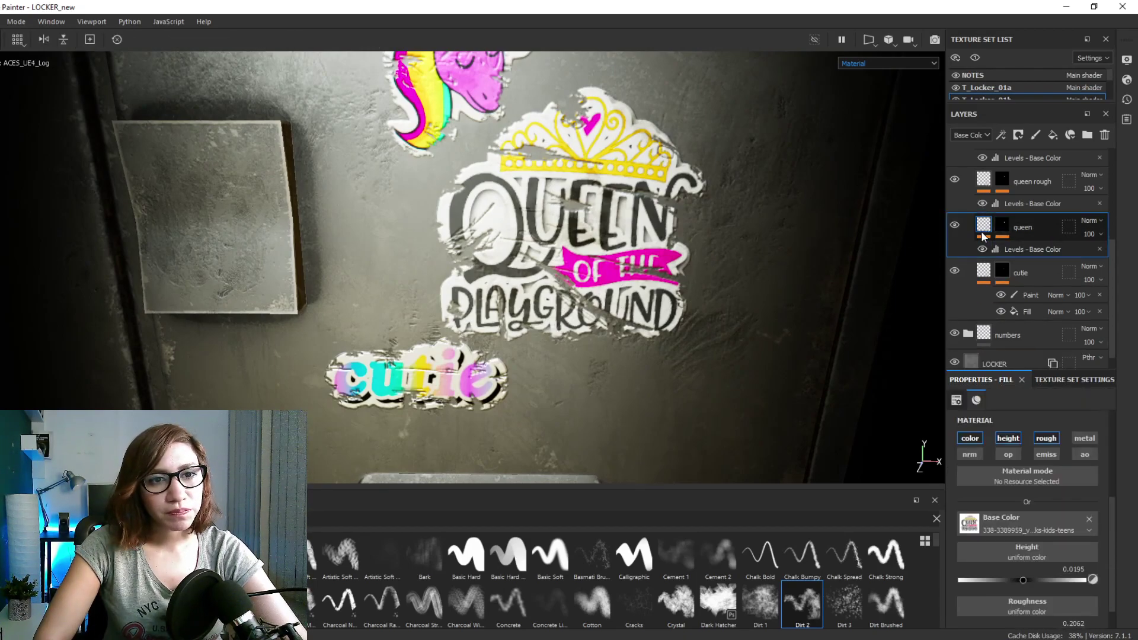
click(1008, 249)
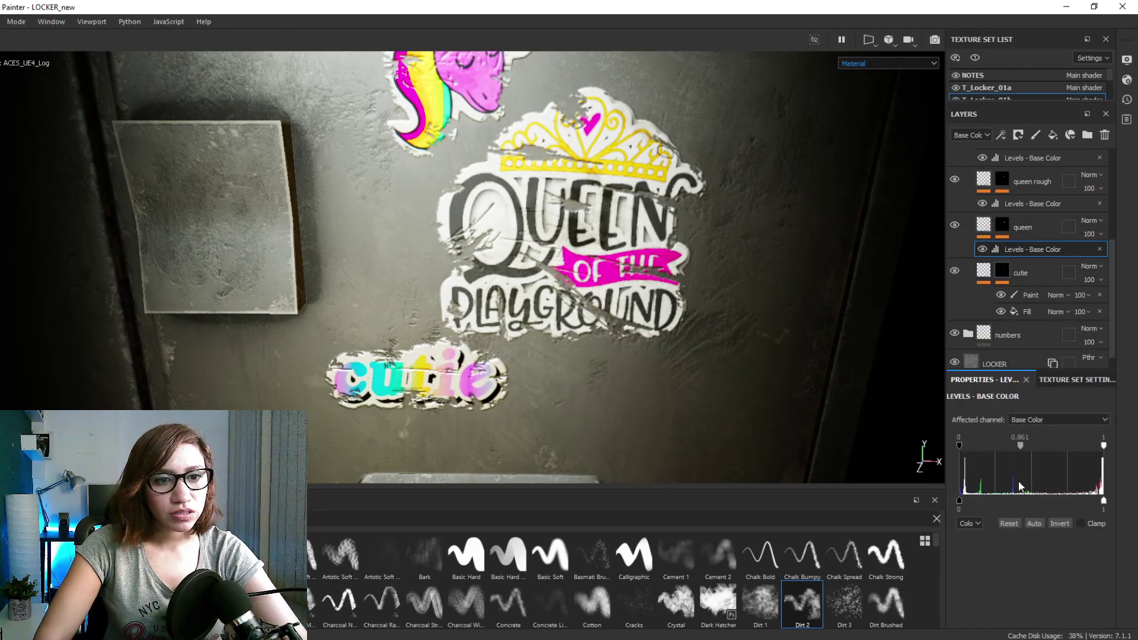
mouse_move(1020, 445)
mouse_down()
mouse_move(995, 445)
mouse_move(1030, 450)
mouse_move(1008, 451)
mouse_up()
key(ctrl+z)
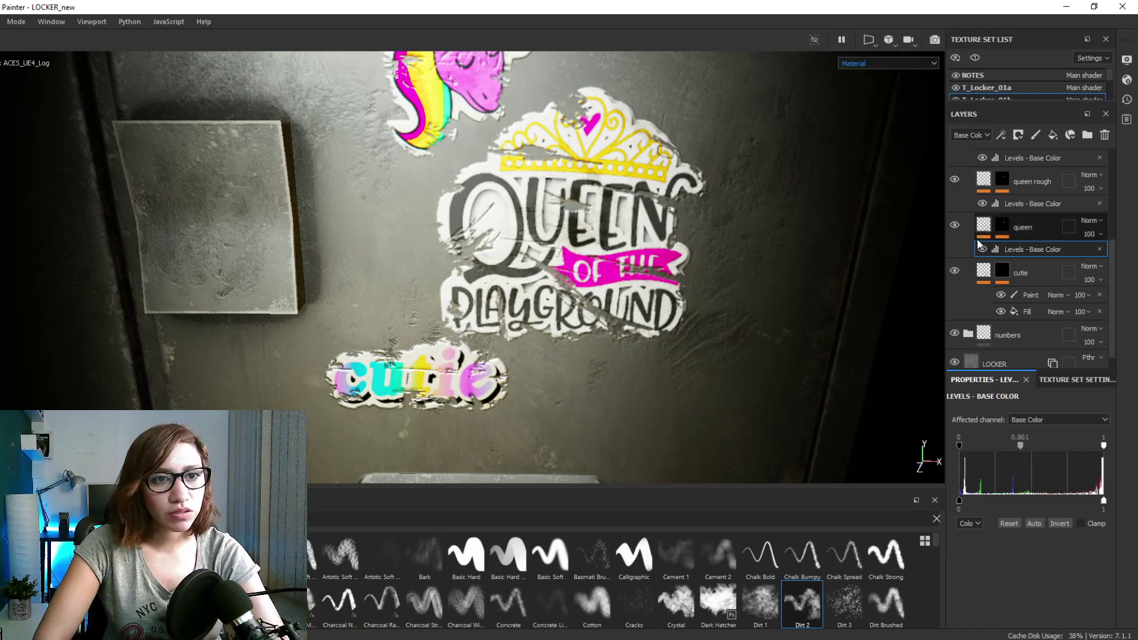
Hide the queen layer, toggle the queen rough layer off and on to examine it alone, and show the queen layer again
scroll(995, 245, up, 1)
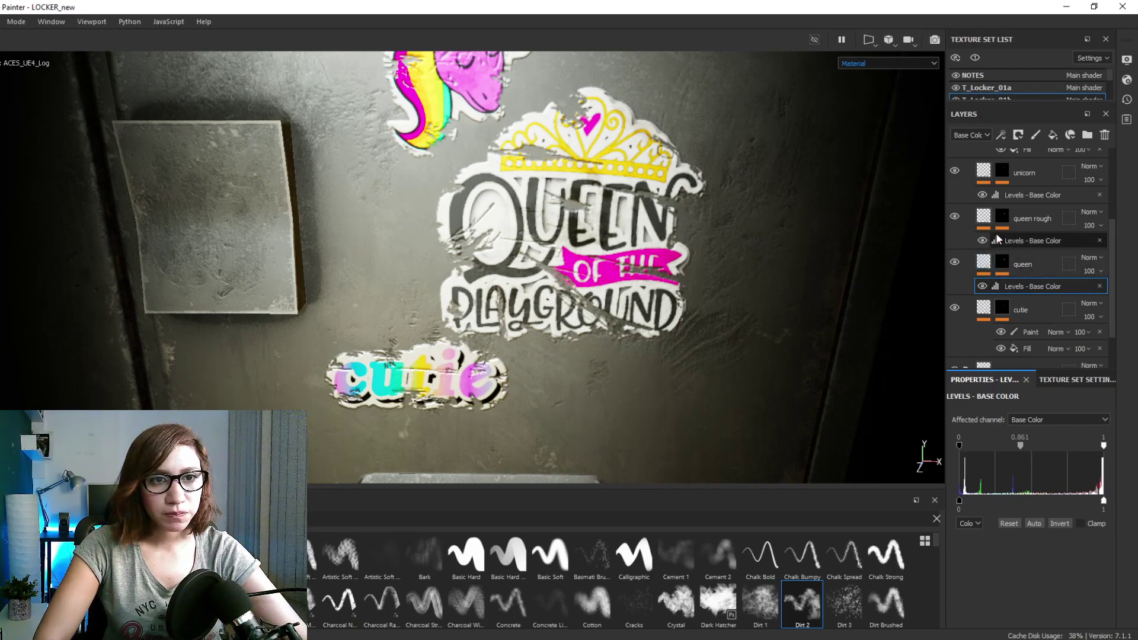
click(969, 268)
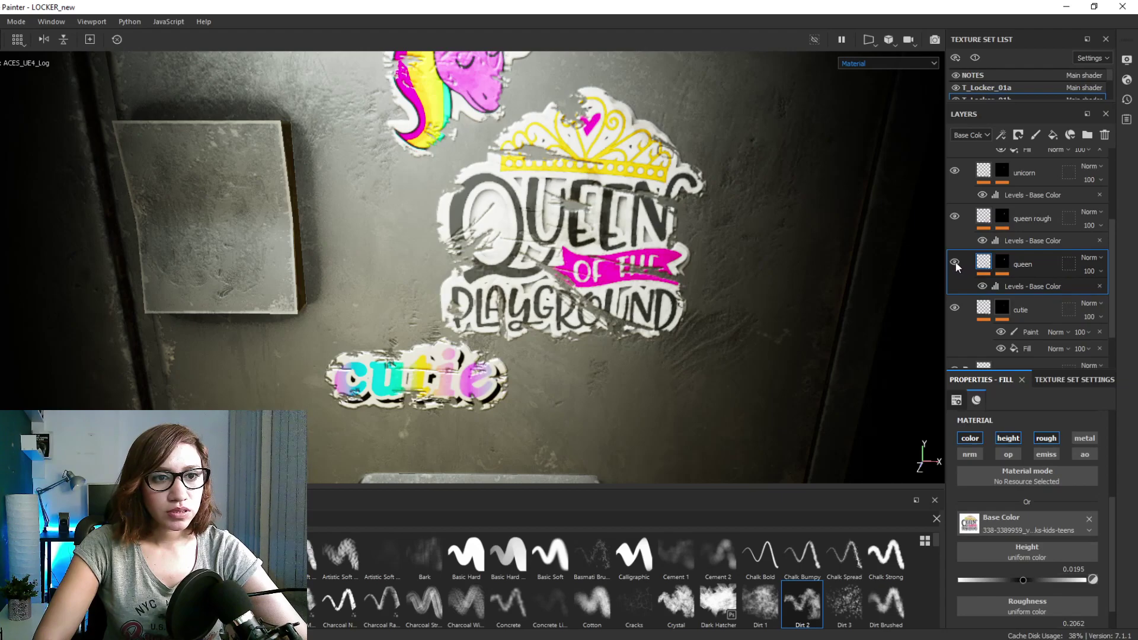
click(954, 262)
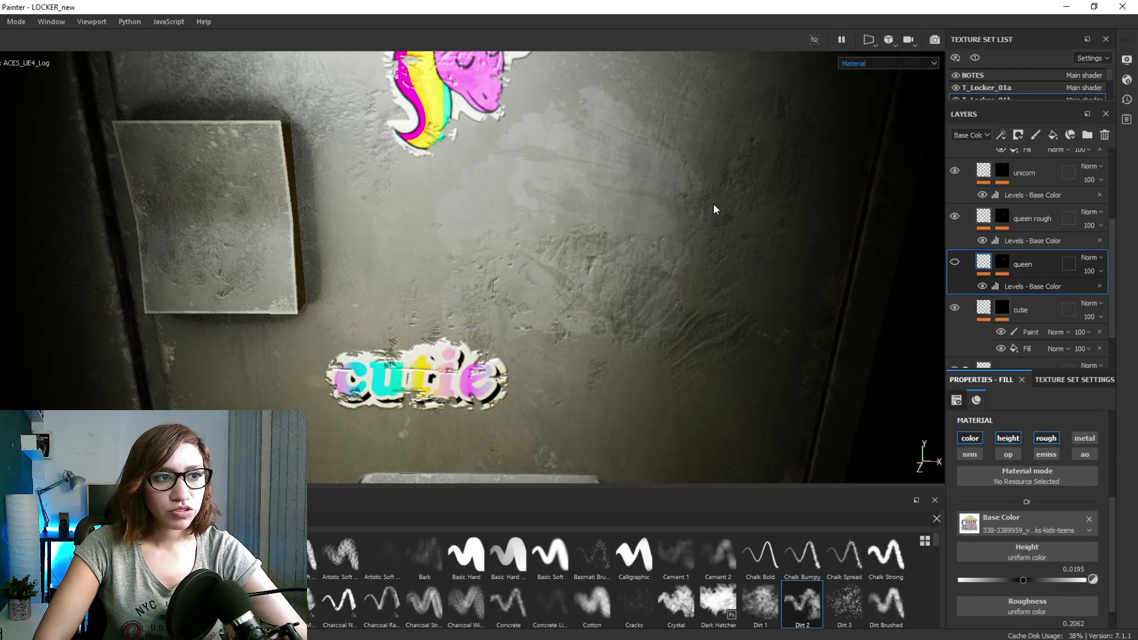
alt+drag(580, 335, 724, 288)
click(955, 217)
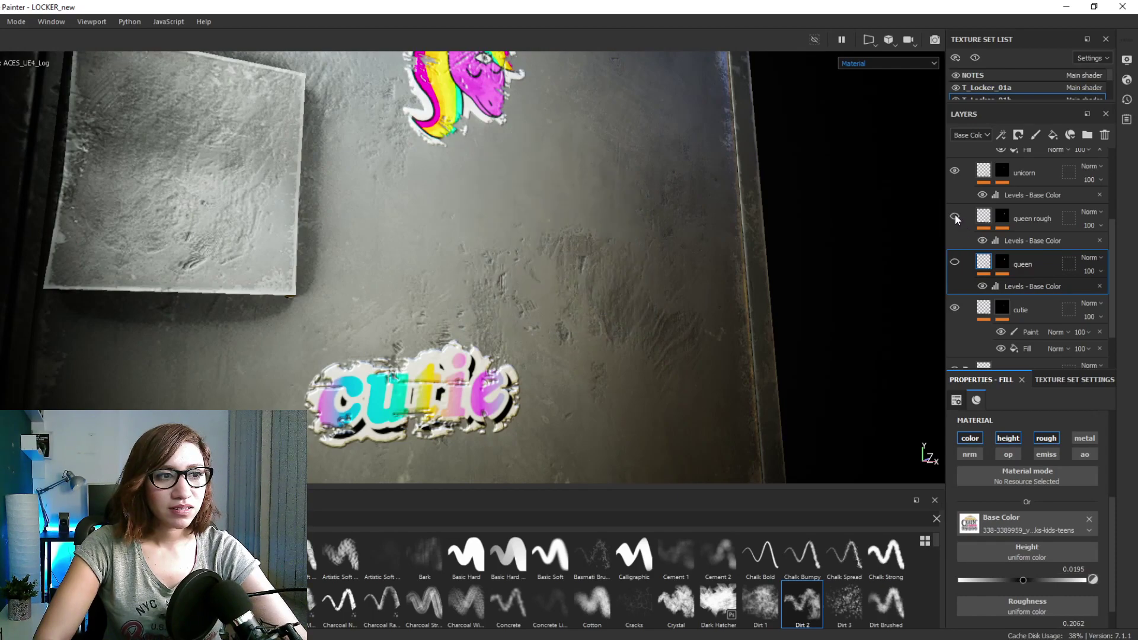
click(956, 217)
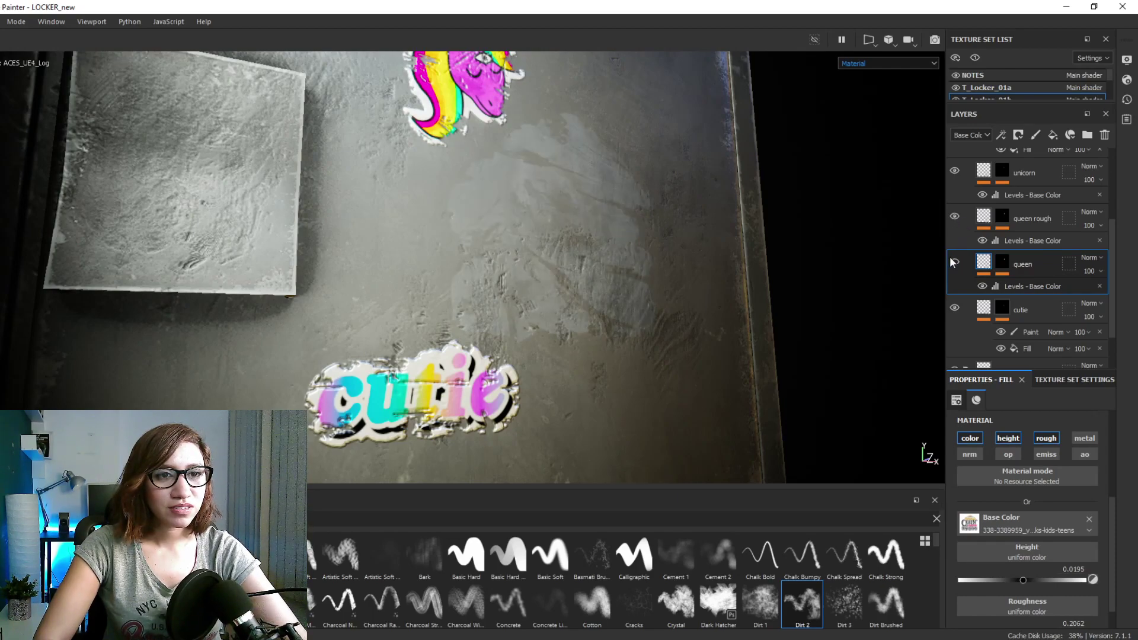
click(955, 262)
Compare the Queen of the Playground sticker with and without the queen rough layer from several angles, ending with the layer shown
click(956, 217)
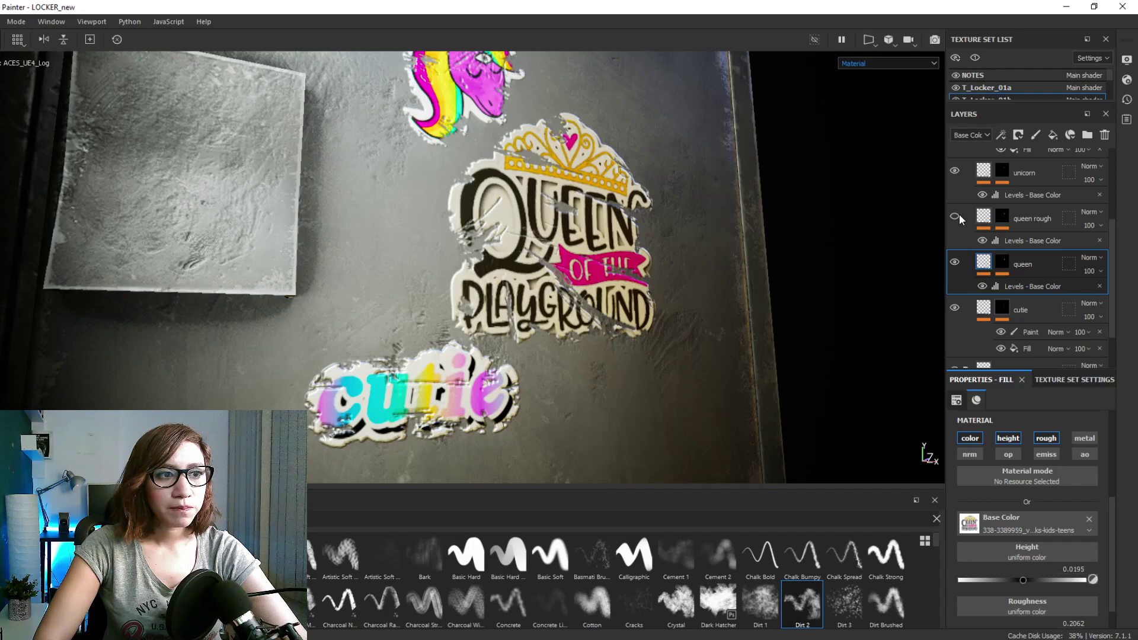
click(956, 217)
click(955, 217)
click(956, 217)
click(955, 217)
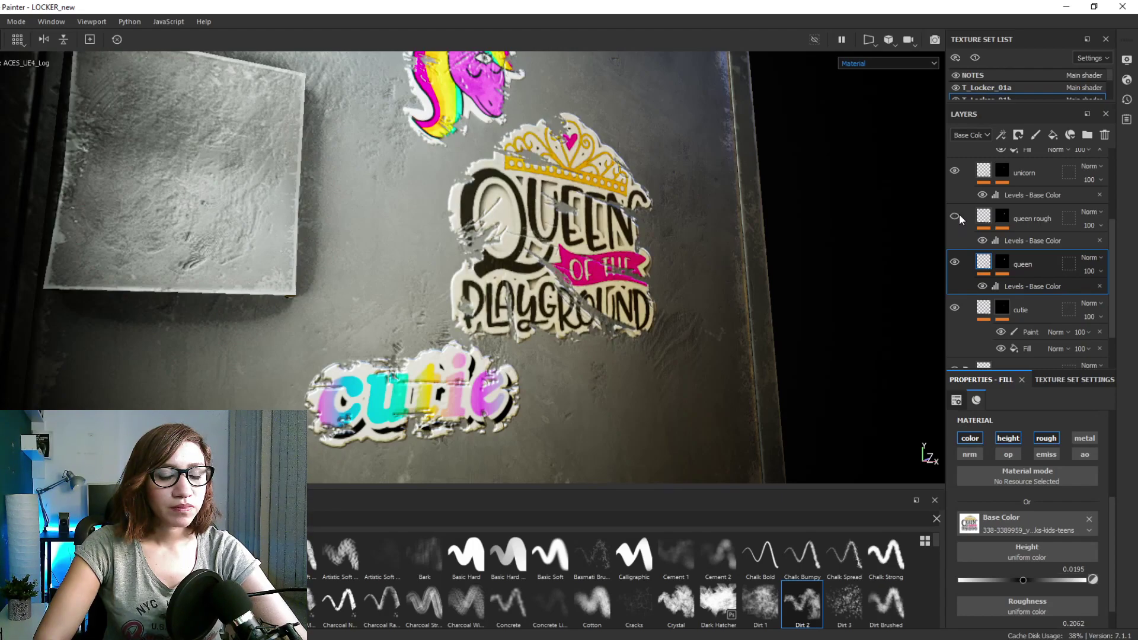
alt+drag(590, 246, 409, 283)
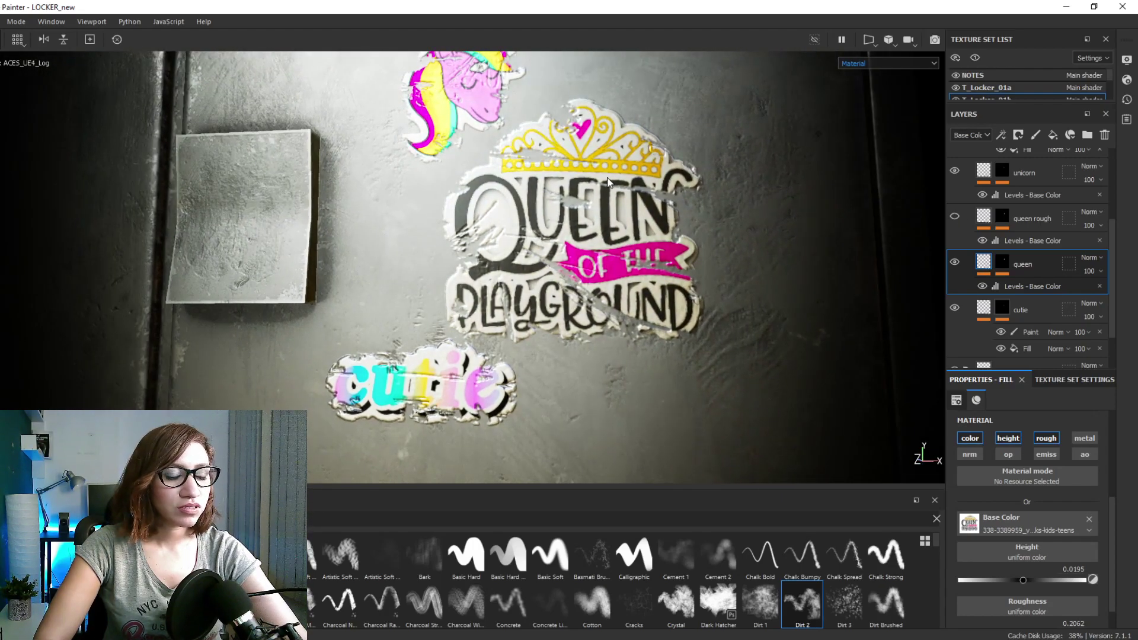
alt+right_drag(606, 179, 797, 296)
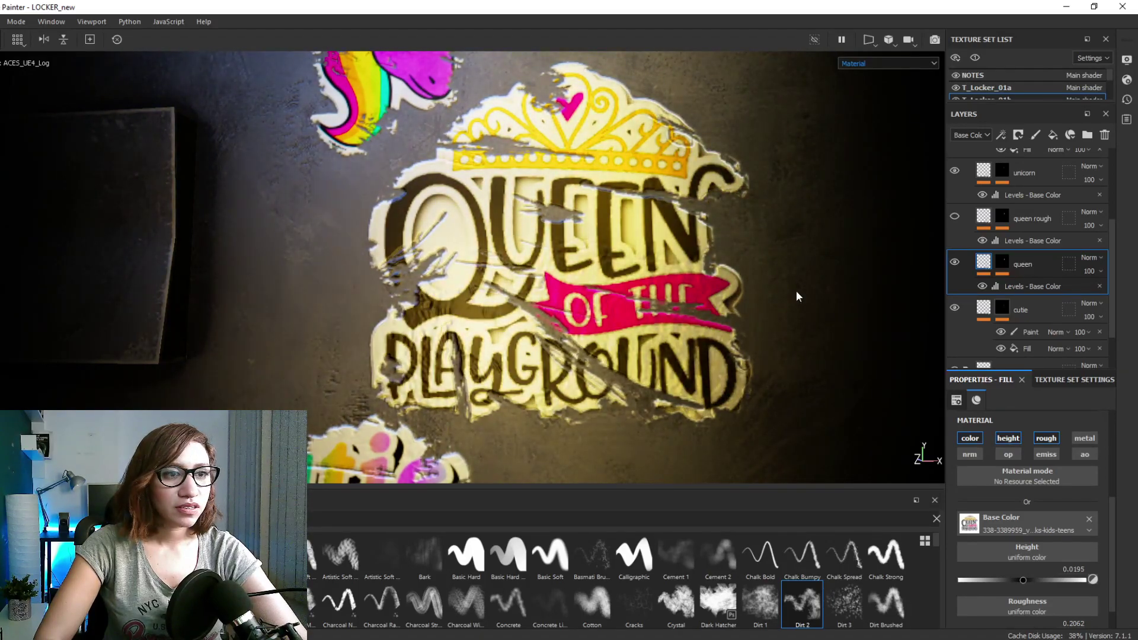
click(954, 217)
Change the light and viewing angle, and hide and show the queen rough layer with the unicorn sticker also in view
alt+drag(617, 370, 611, 323)
mouse_move(592, 341)
shift+right_down()
mouse_move(633, 341)
mouse_move(607, 343)
shift+right_up()
key(alt+shift)
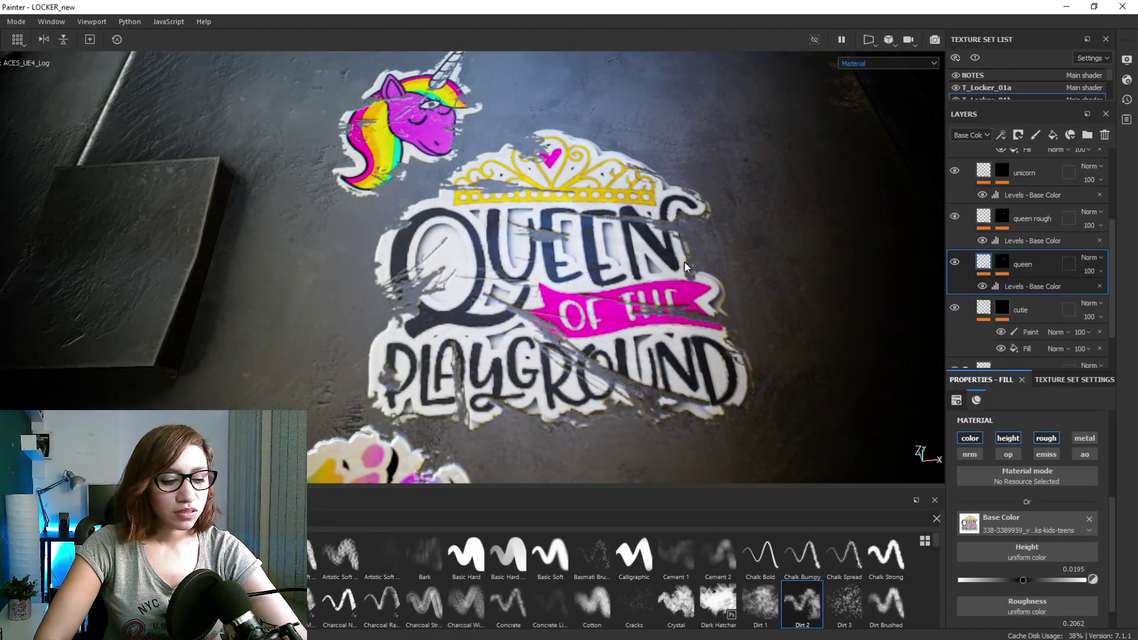
scroll(665, 279, down, 4)
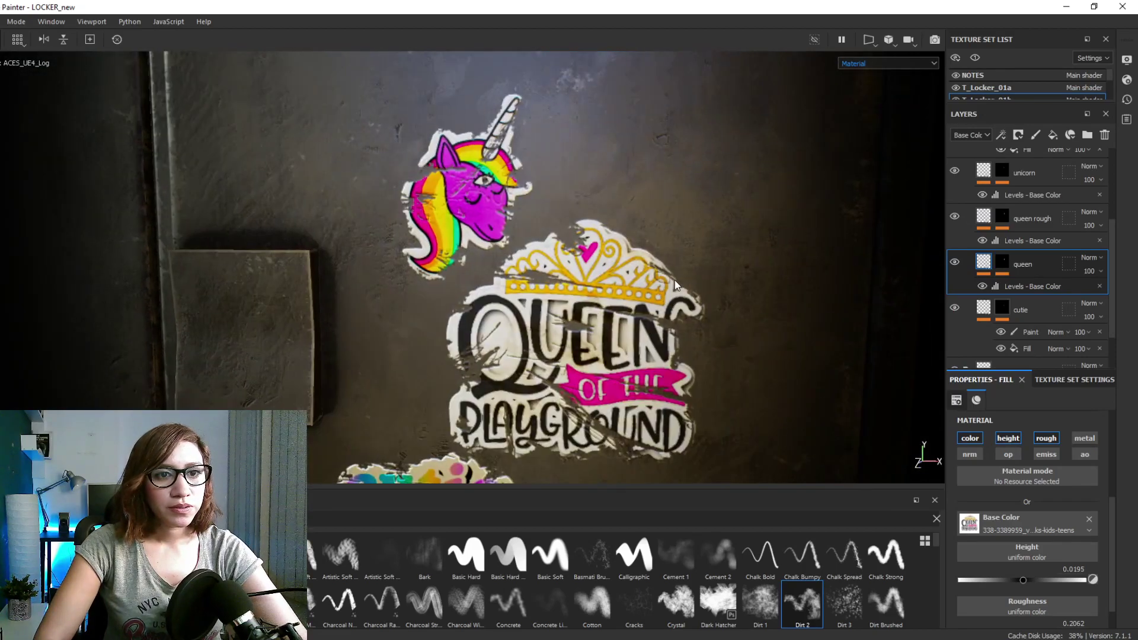
click(954, 216)
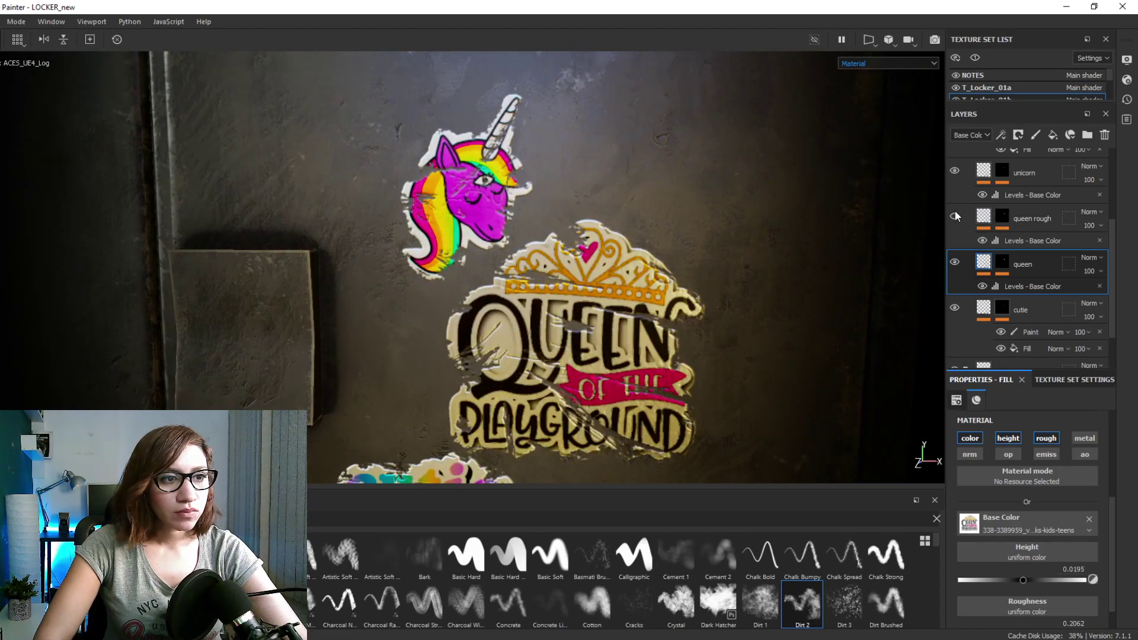
click(954, 217)
Toggle the visibility of the unicorn and unicorn rough layers off and on to compare the unicorn sticker
scroll(972, 188, up, 1)
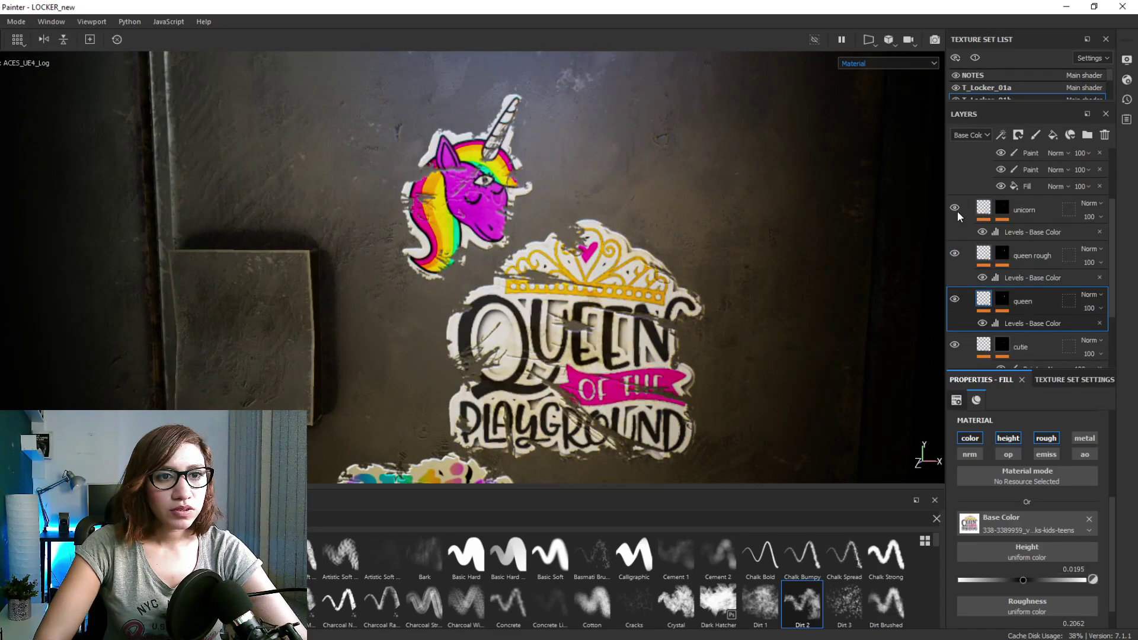
click(954, 208)
scroll(955, 206, up, 1)
click(955, 244)
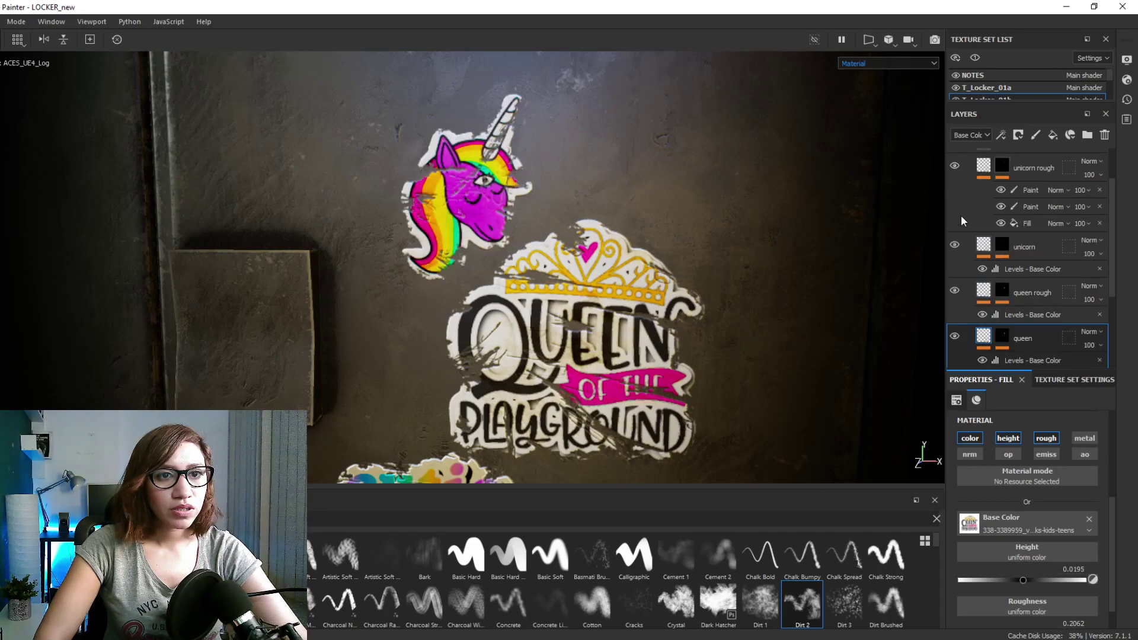
click(958, 162)
click(958, 163)
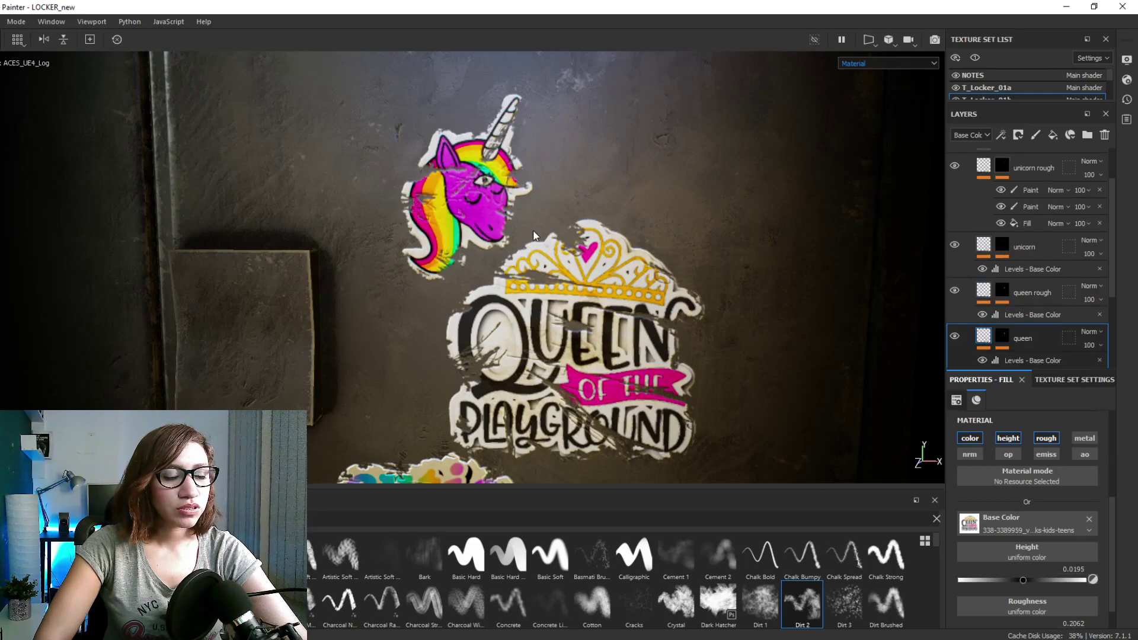
Examine the unicorn sticker up close while toggling the unicorn rough layer's visibility
mouse_move(534, 236)
alt+mouse_down()
mouse_move(551, 348)
mouse_move(539, 237)
alt+mouse_up()
scroll(540, 249, up, 3)
alt+middle_drag(557, 273, 579, 352)
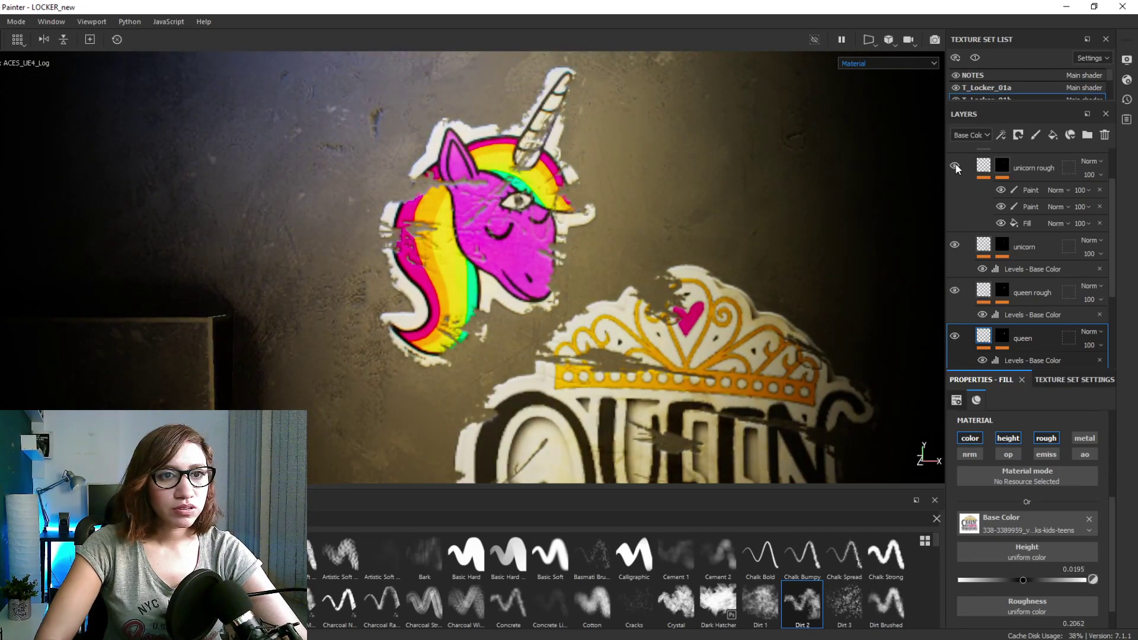
click(955, 166)
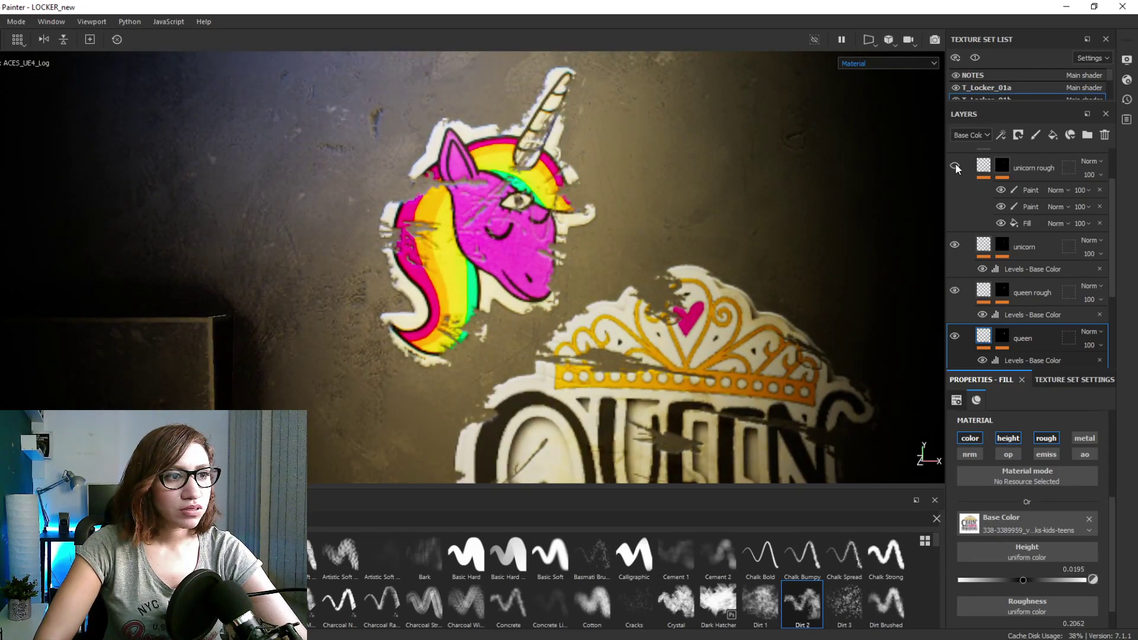
scroll(1006, 179, up, 1)
scroll(1007, 179, up, 1)
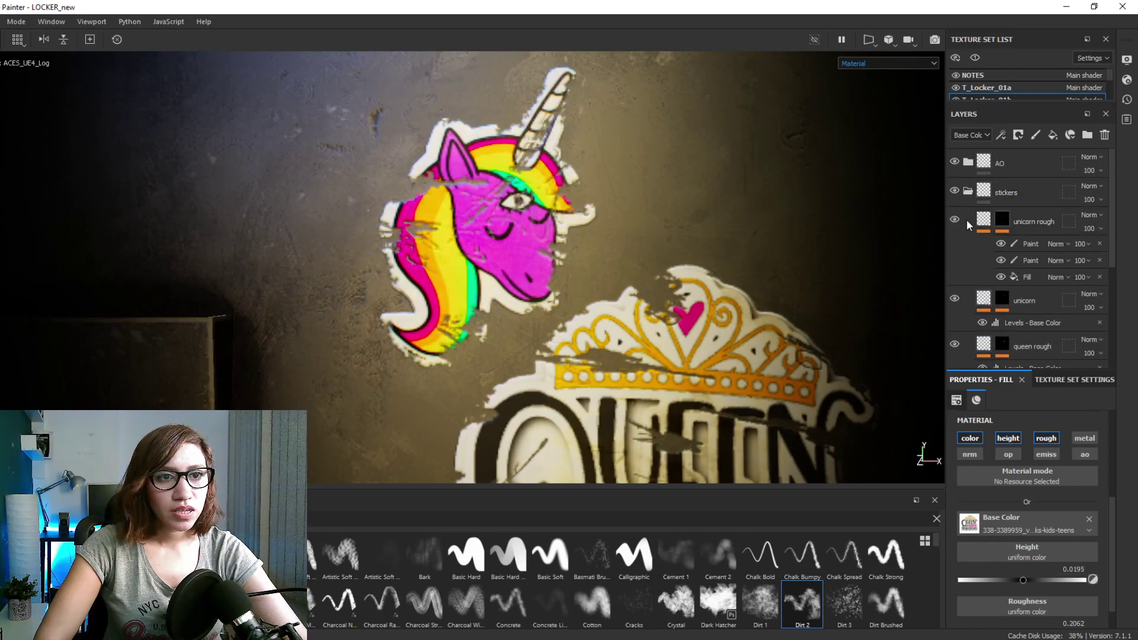
Collapse the stickers folder and bring the full row of stickered locker doors into view
click(967, 190)
scroll(622, 298, down, 5)
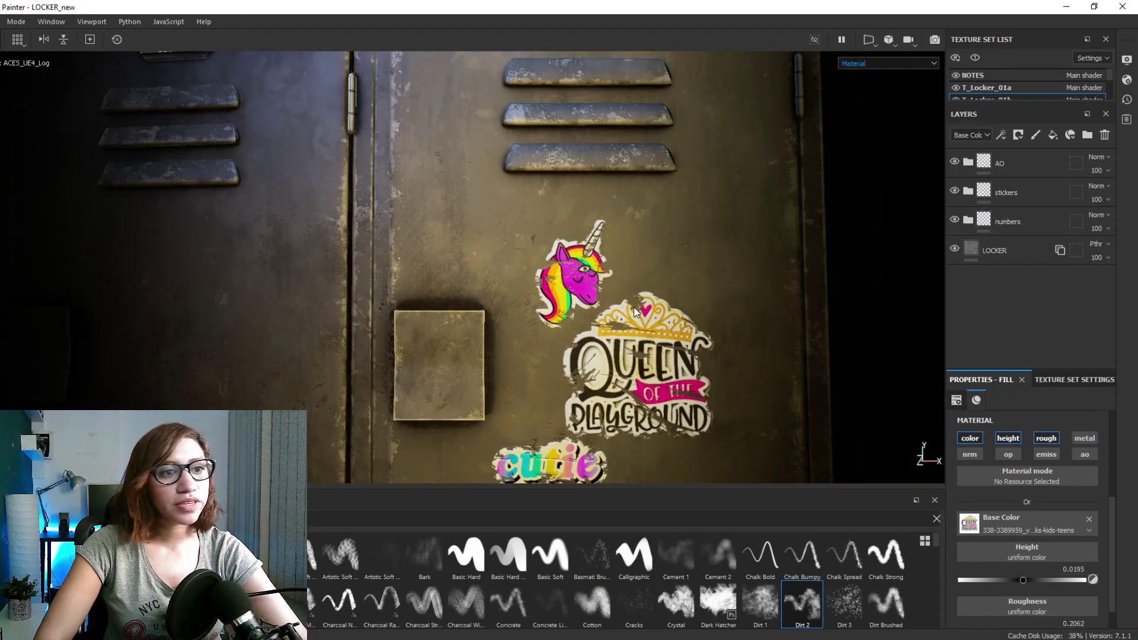
alt+drag(570, 347, 668, 294)
scroll(551, 295, down, 2)
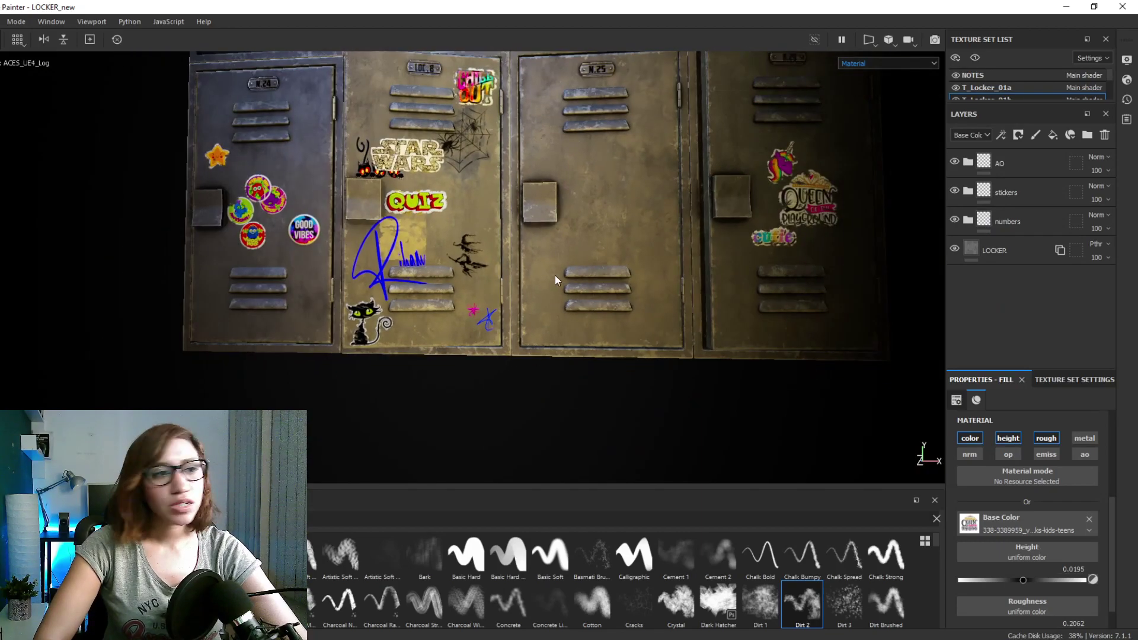
Examine the lower lockers with the Space poster, the yellow note and the sticky notes inside the open door
alt+drag(556, 279, 601, 267)
alt+middle_drag(601, 266, 569, 409)
scroll(581, 205, down, 1)
alt+middle_drag(575, 190, 566, 366)
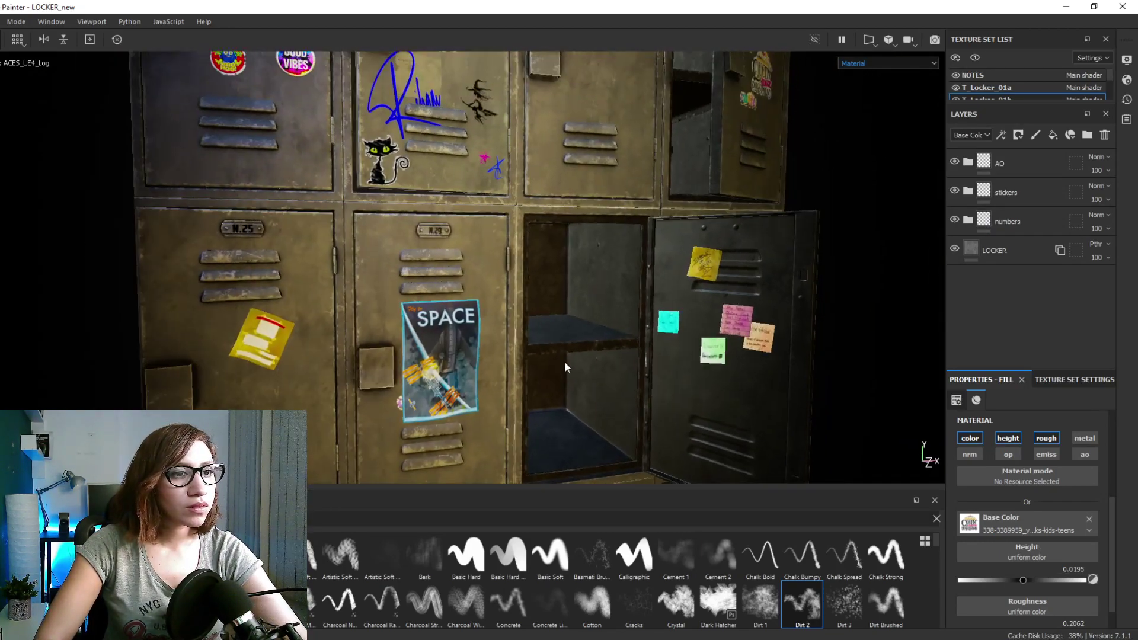
alt+middle_drag(578, 212, 498, 221)
alt+drag(498, 221, 668, 275)
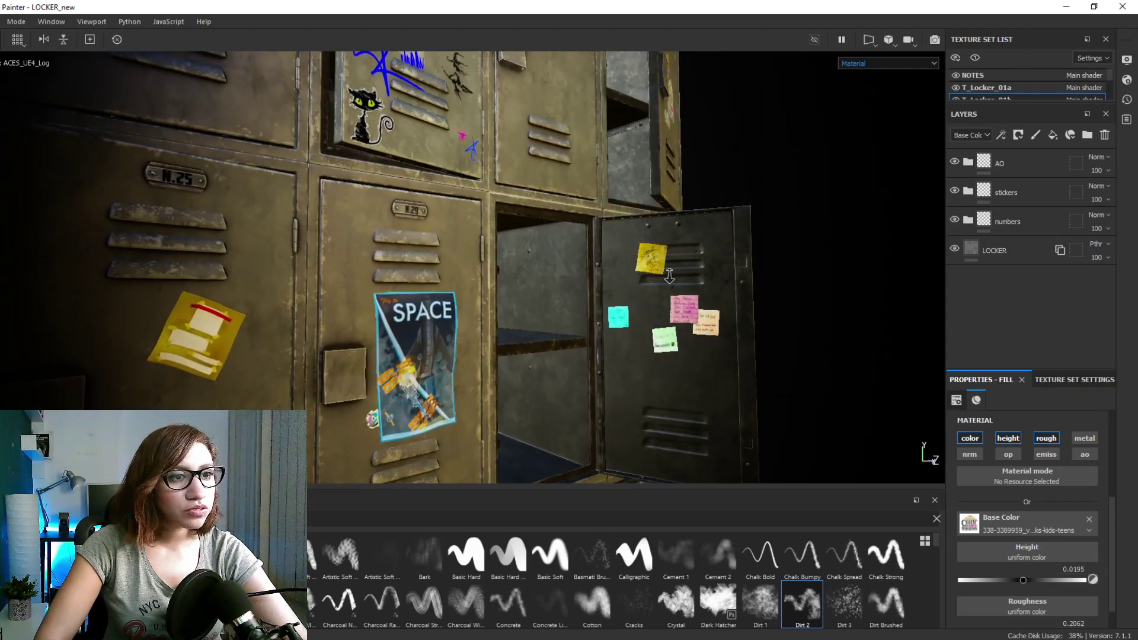
alt+right_drag(668, 274, 541, 198)
alt+drag(541, 204, 516, 196)
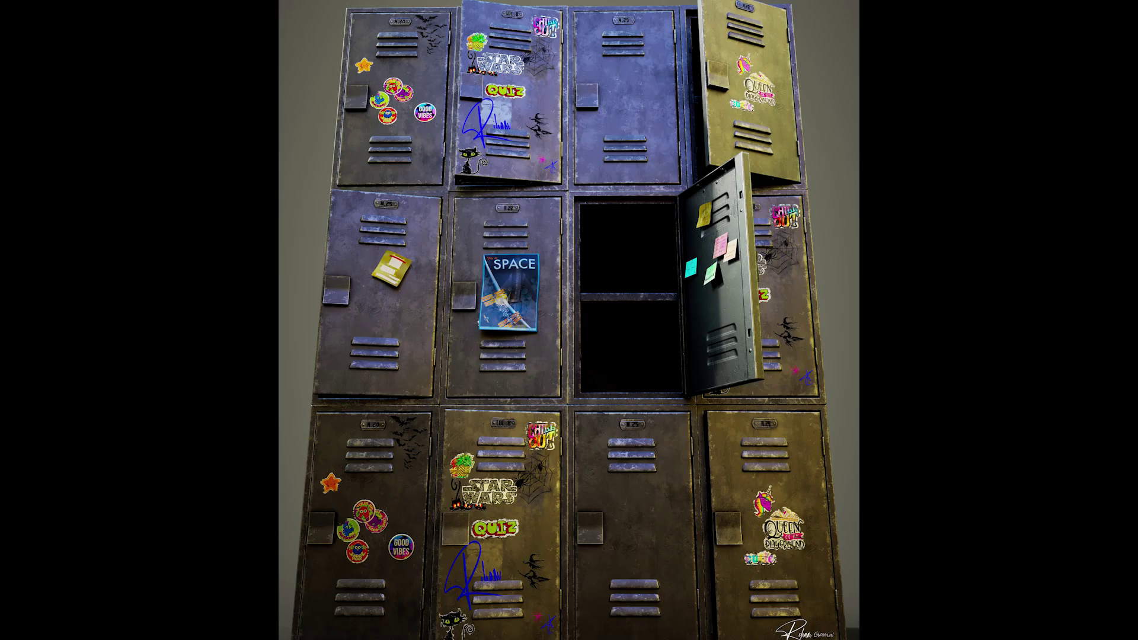